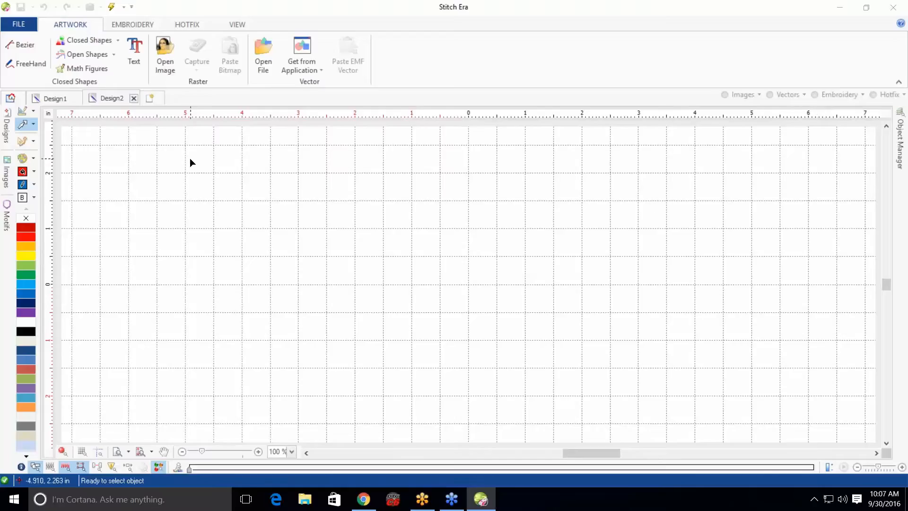
pyautogui.click(129, 24)
pyautogui.click(191, 48)
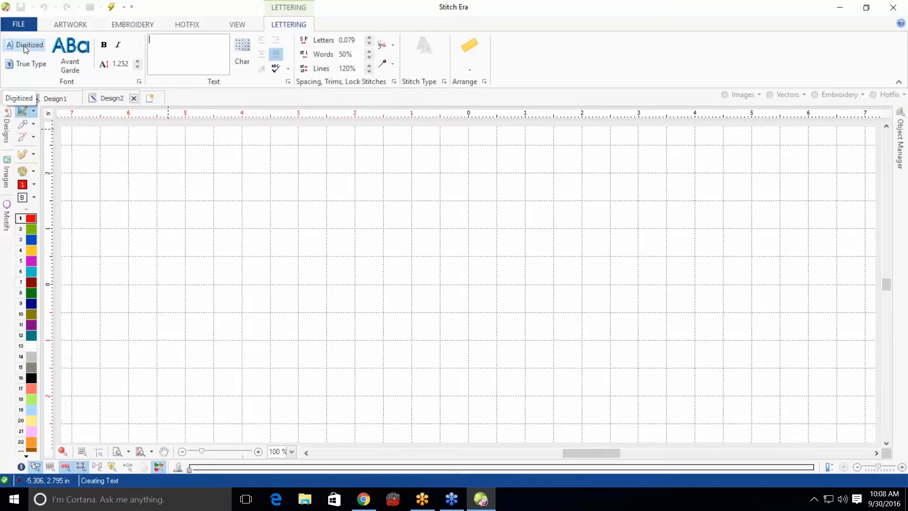
pyautogui.click(31, 66)
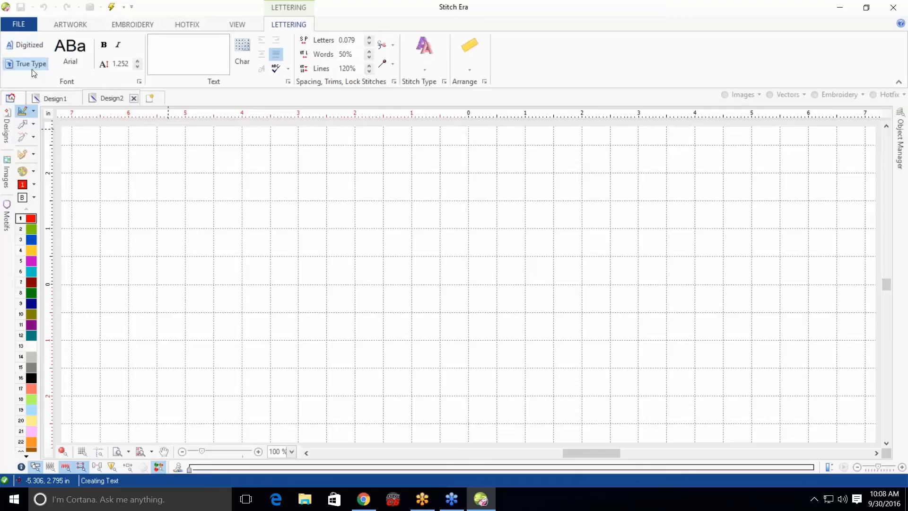
pyautogui.click(70, 59)
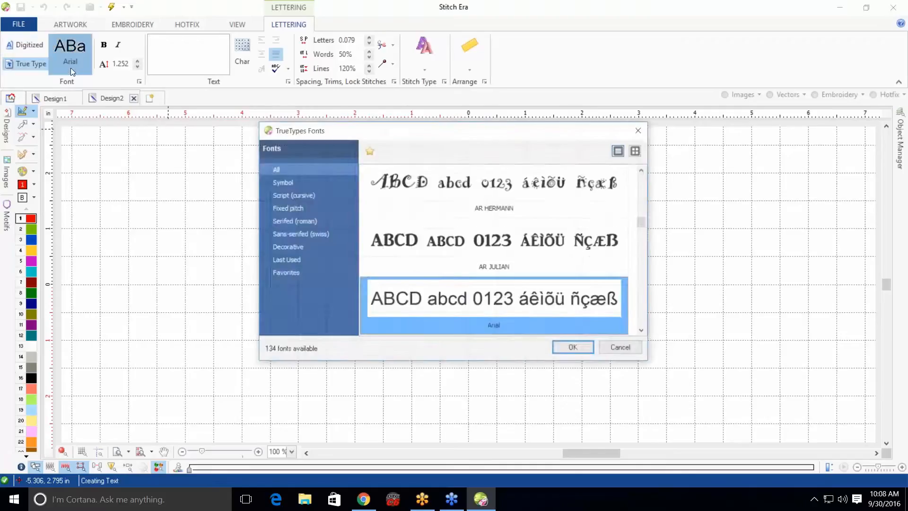
pyautogui.moveTo(645, 226)
pyautogui.mouseDown()
pyautogui.moveTo(646, 189)
pyautogui.moveTo(649, 220)
pyautogui.mouseUp()
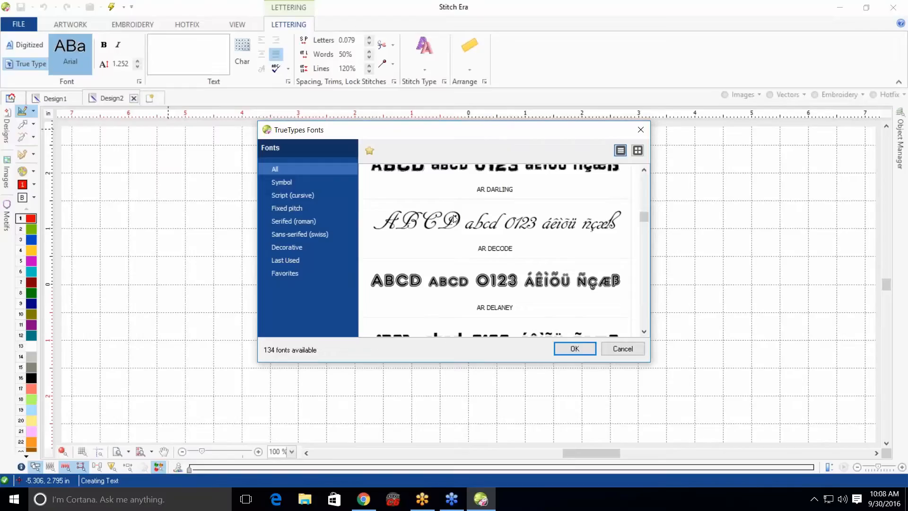
pyautogui.click(630, 351)
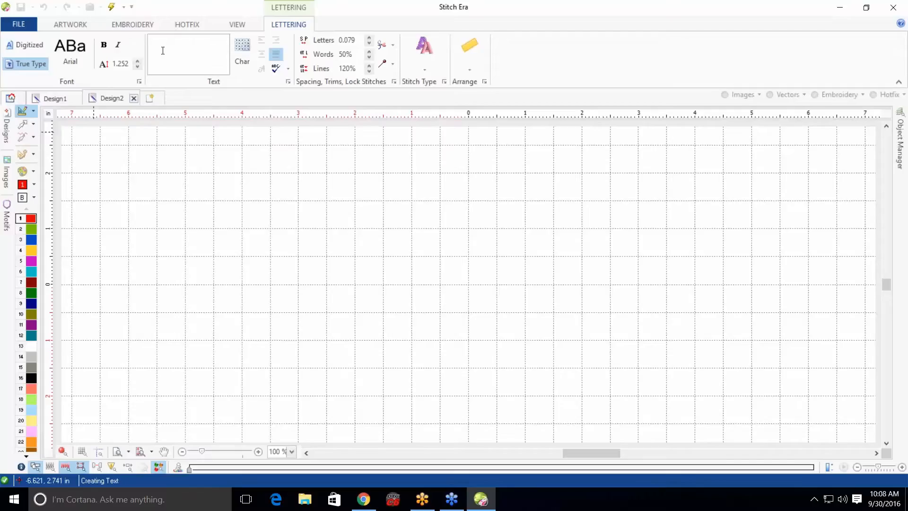
# Start a vector text object and enter the text Coldesi
pyautogui.click(77, 29)
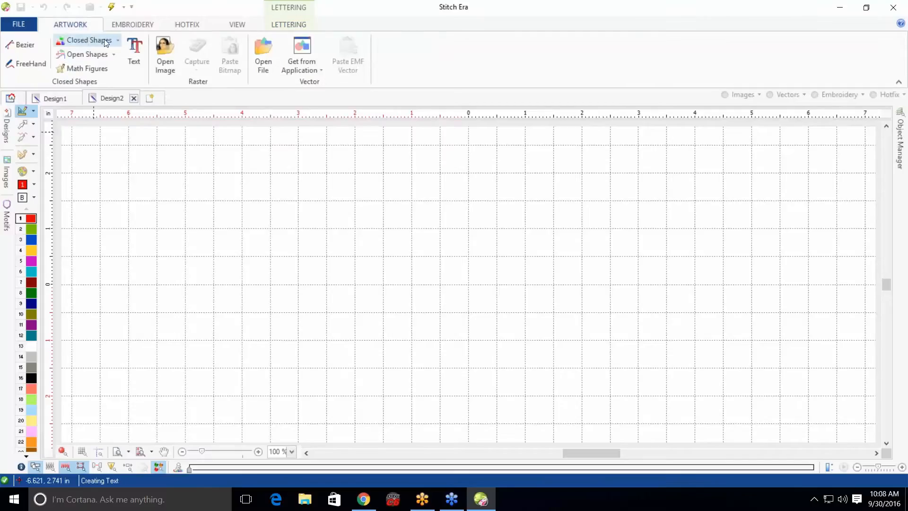
pyautogui.click(136, 45)
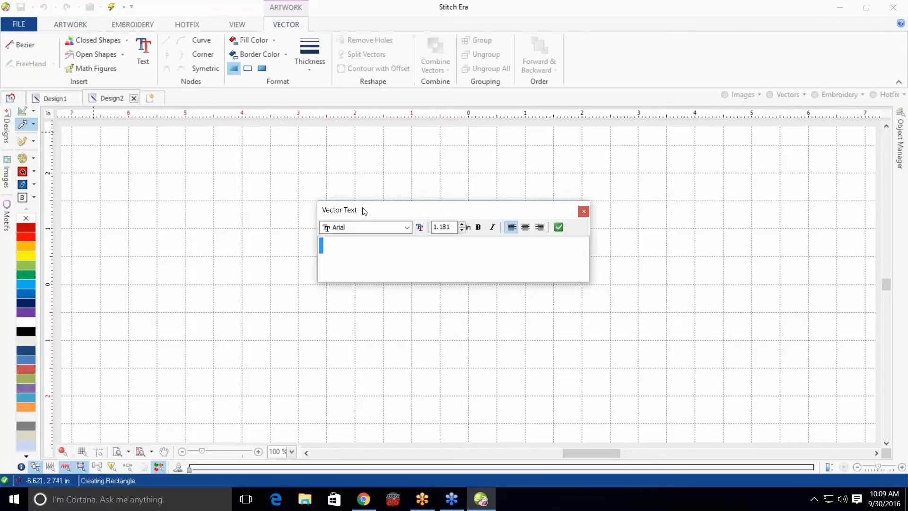
pyautogui.click(406, 227)
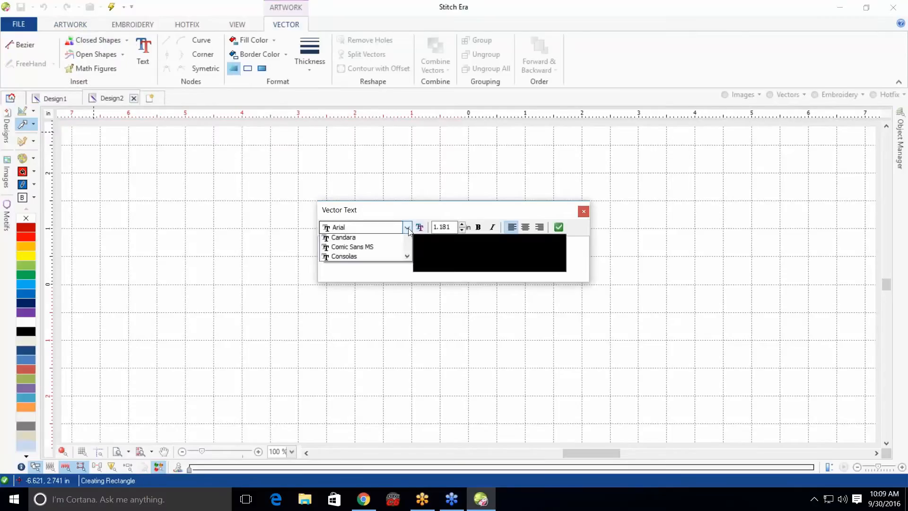
pyautogui.moveTo(407, 282); pyautogui.dragTo(416, 343)
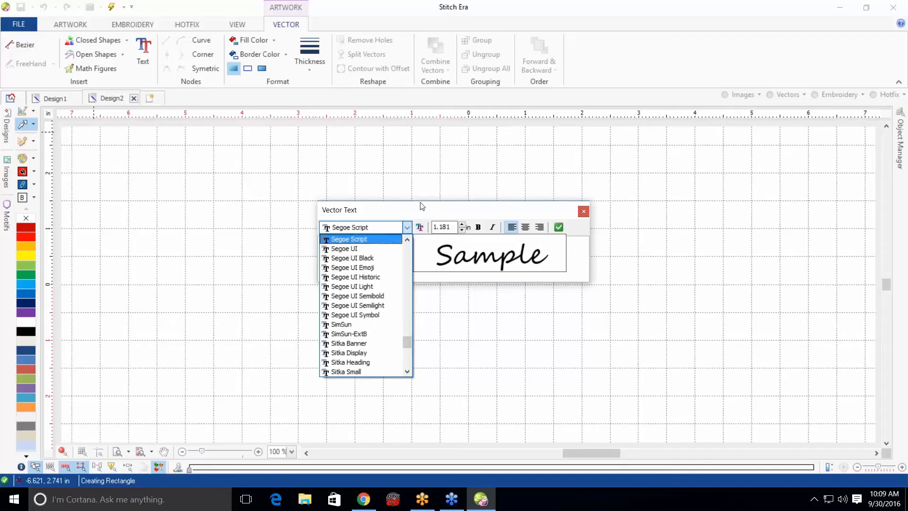
pyautogui.click(407, 227)
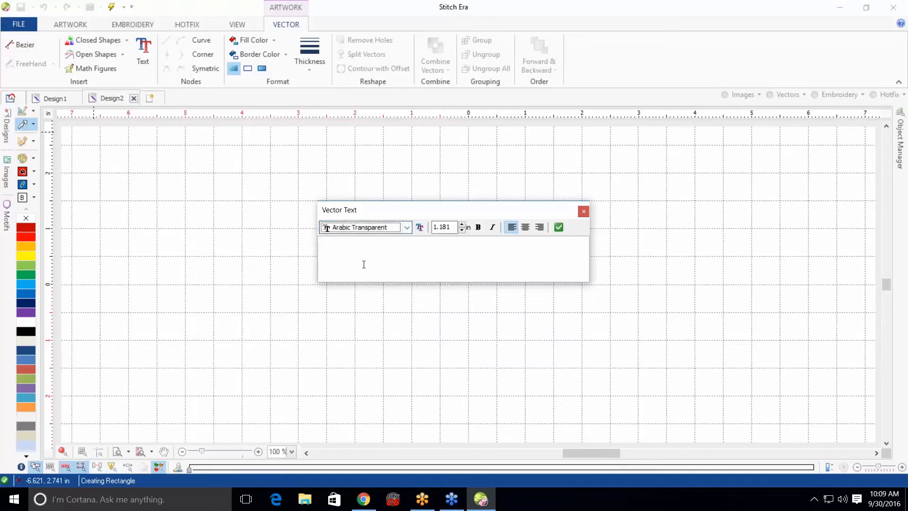
pyautogui.click(358, 246)
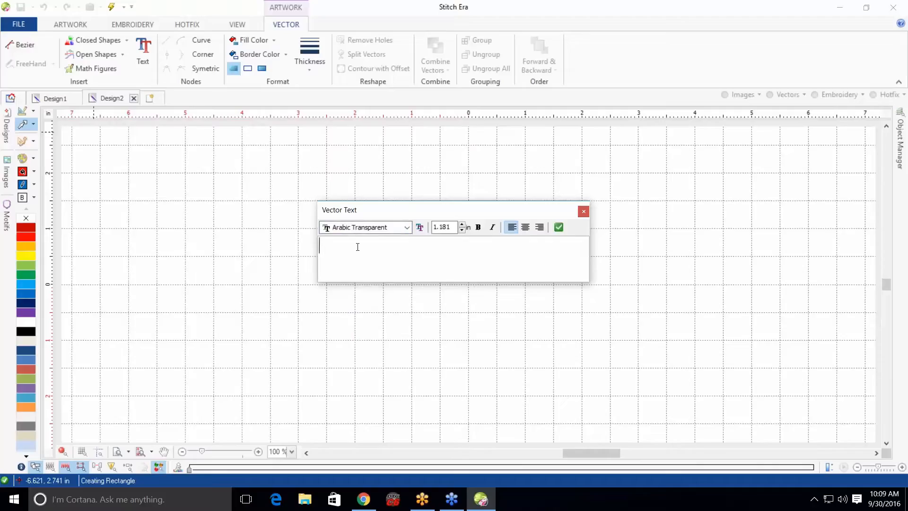
pyautogui.write('Coldersi')
pyautogui.press('Left')
pyautogui.press('Left')
pyautogui.press('BackSpace')
# Preview fonts from the list and set the text's font to AR HERMANN
pyautogui.click(408, 227)
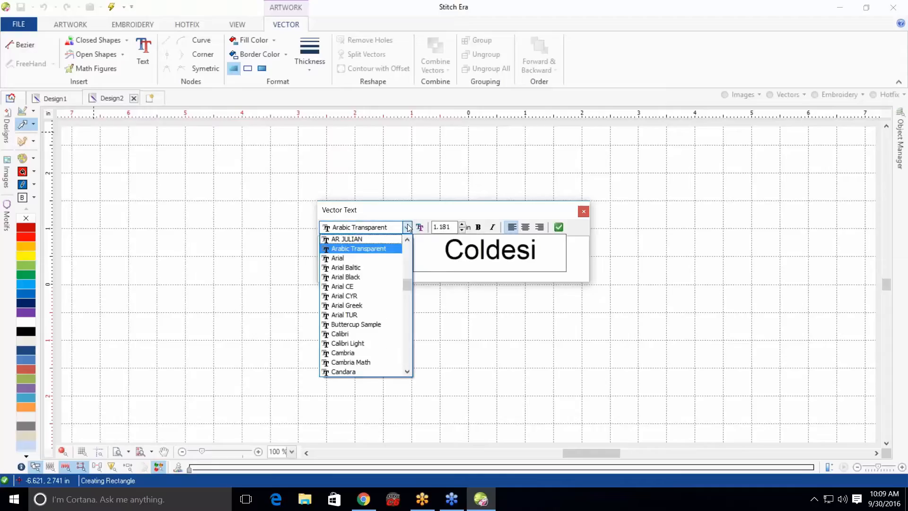
pyautogui.press('Up')
pyautogui.press('Up')
pyautogui.press('Up')
pyautogui.press('Up')
pyautogui.press('Up')
pyautogui.press('Up')
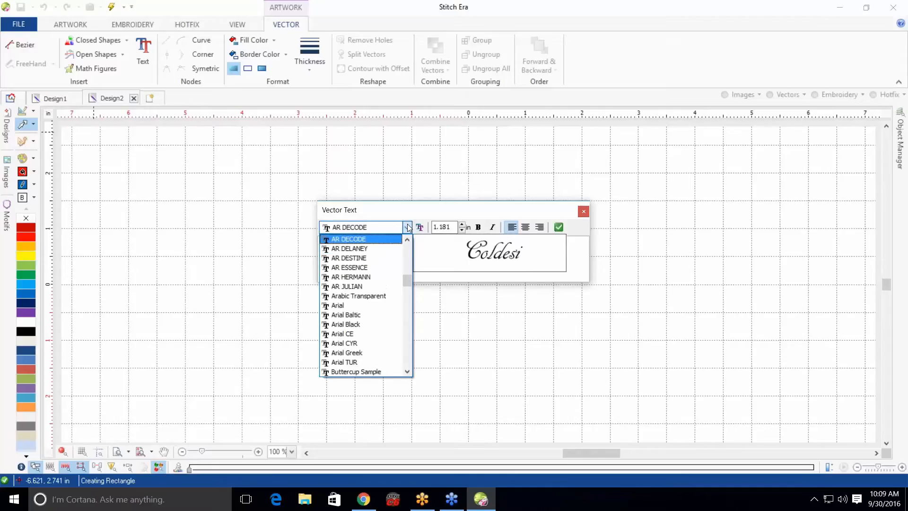
pyautogui.press('Up')
pyautogui.press('Up')
pyautogui.press('Up')
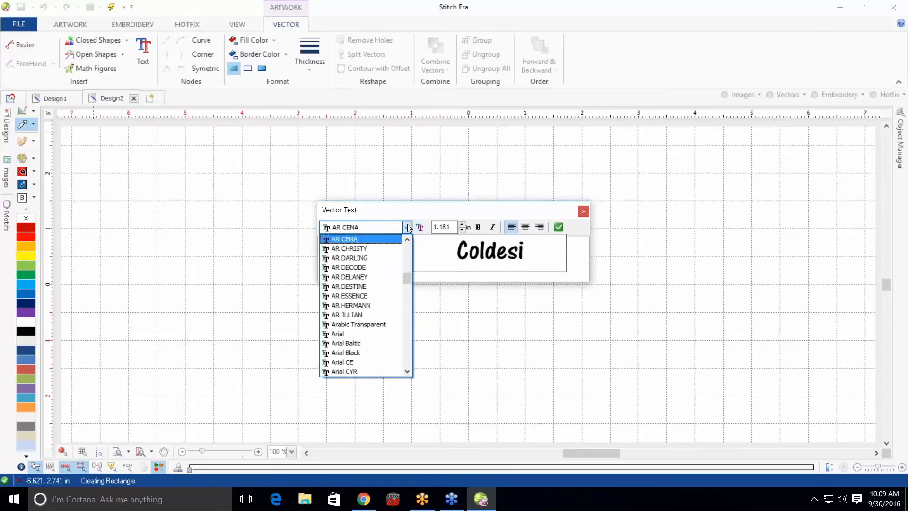
pyautogui.press('Up')
pyautogui.press('Up')
pyautogui.press('Up')
pyautogui.press('Up')
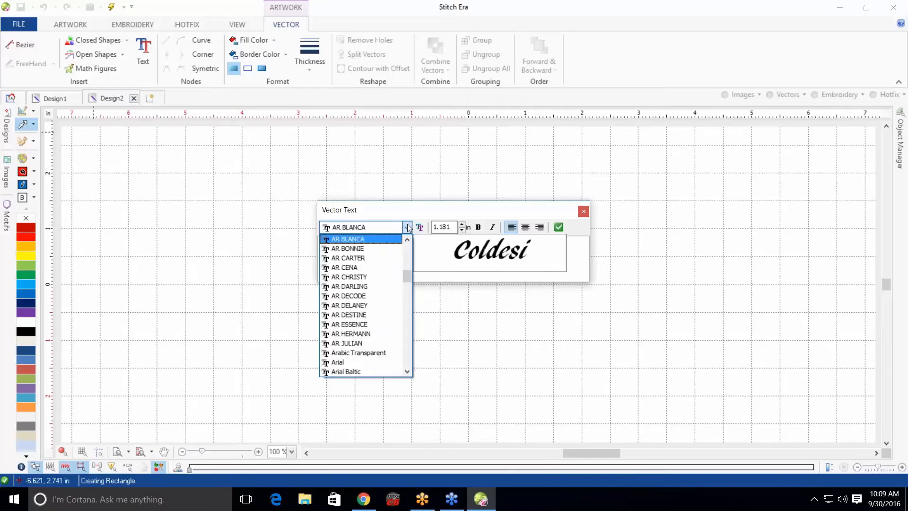
pyautogui.press('Up')
pyautogui.press('Down')
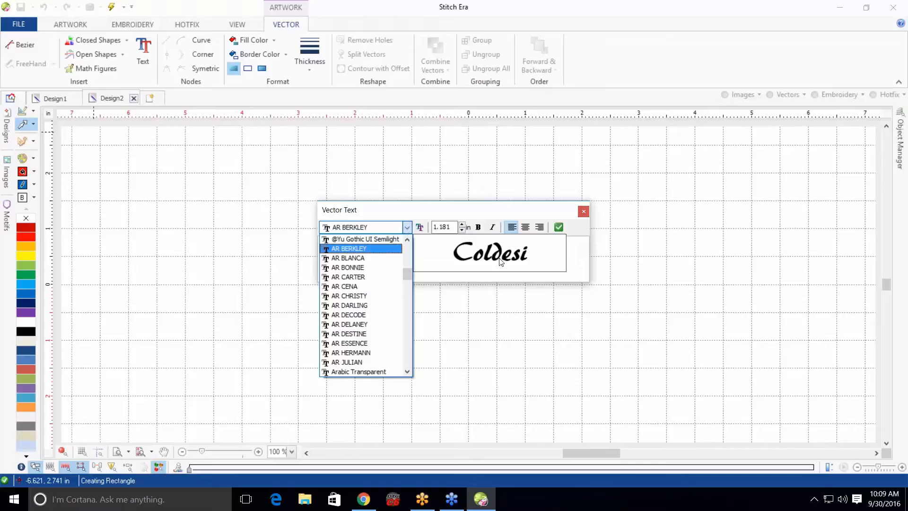
pyautogui.press('Down')
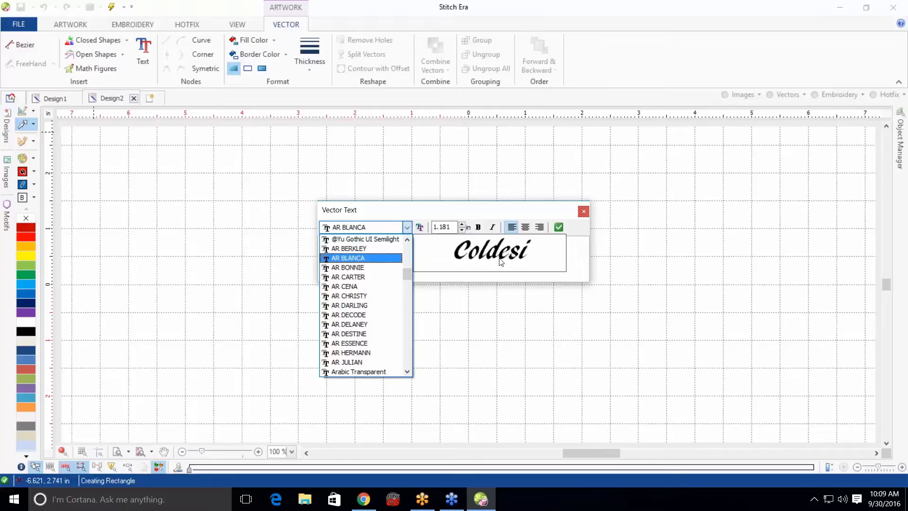
pyautogui.press('Down')
pyautogui.press('Down')
pyautogui.press('Down')
pyautogui.press('Down')
pyautogui.press('Down')
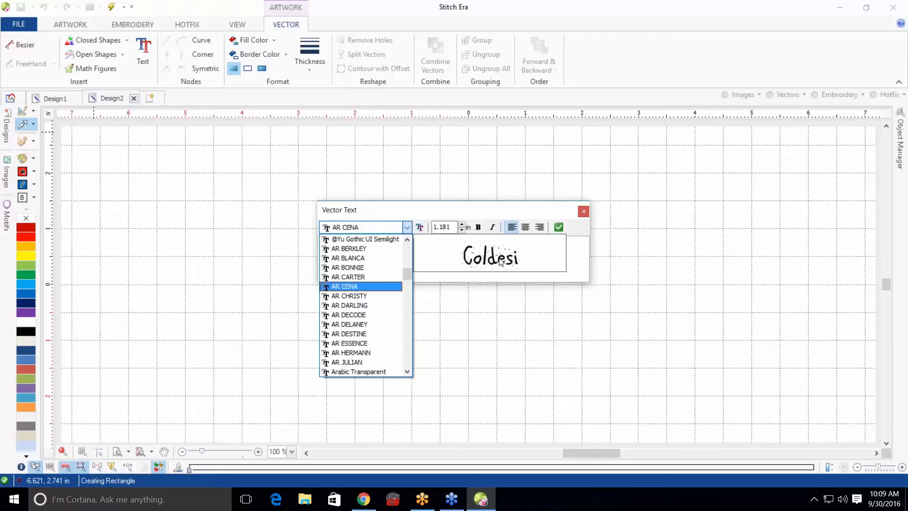
pyautogui.press('Down')
pyautogui.press('Down')
pyautogui.press('Down')
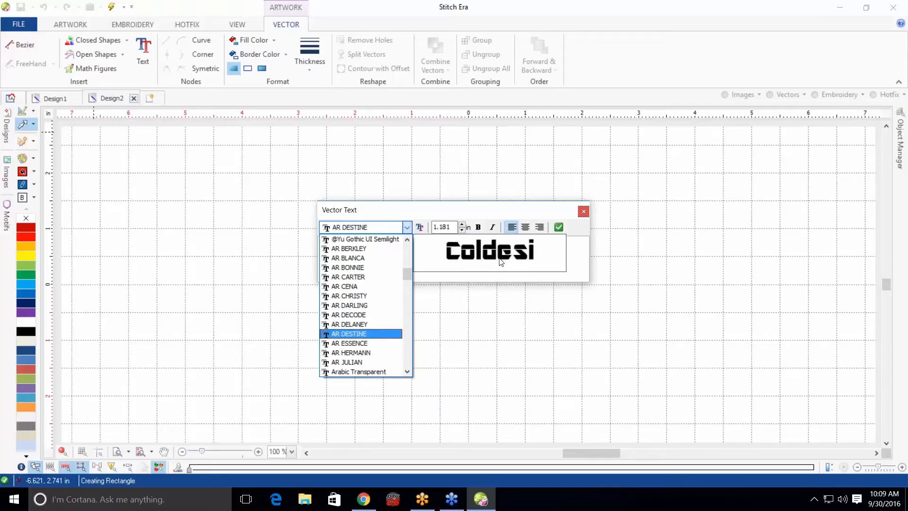
pyautogui.press('Down')
pyautogui.press('Up')
pyautogui.press('Down')
pyautogui.press('Down')
pyautogui.press('Down')
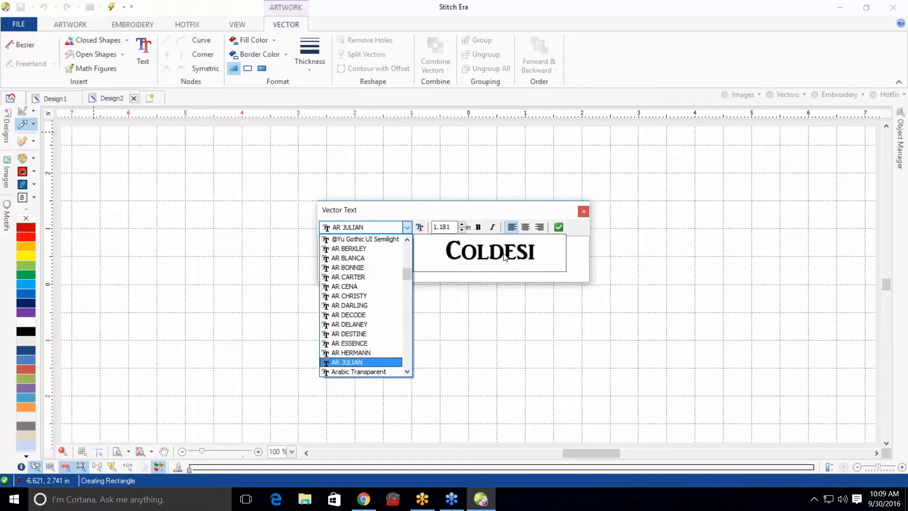
pyautogui.press('Up')
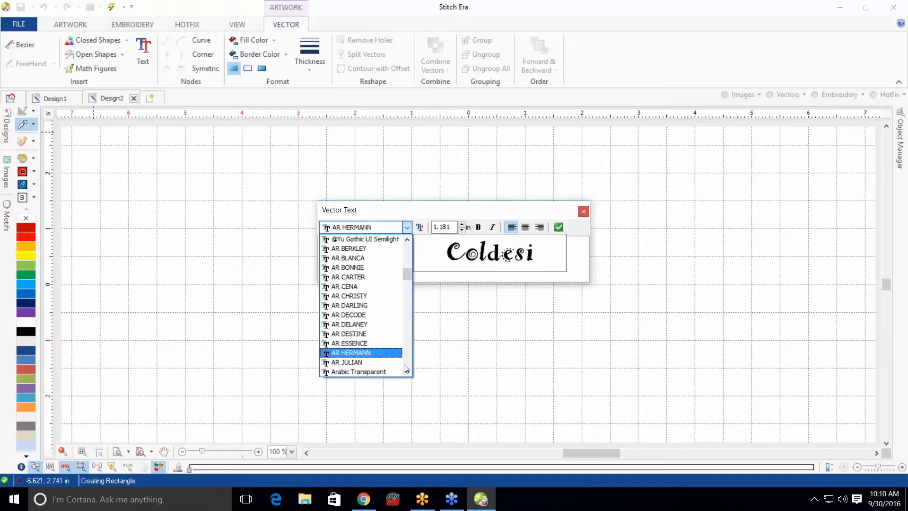
pyautogui.click(352, 362)
pyautogui.click(350, 353)
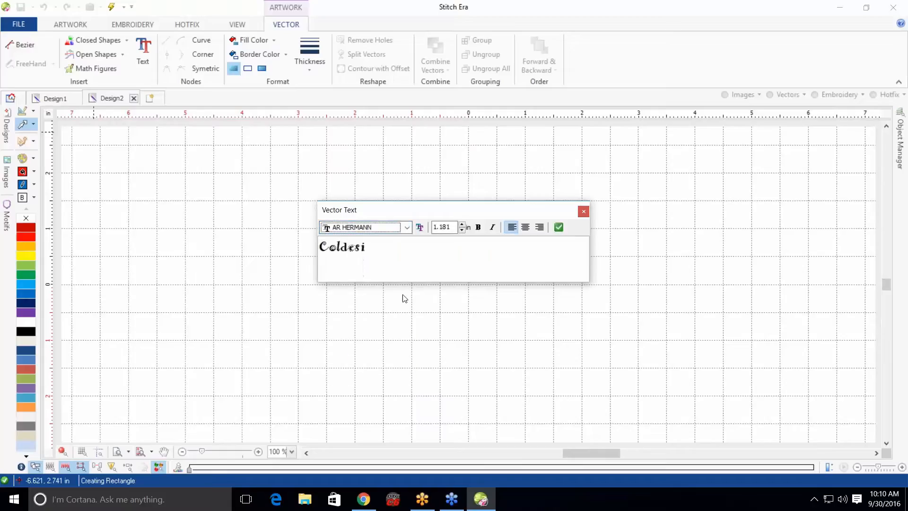
# Set the text height to 1.5 in and apply the vector text to the design
pyautogui.click(453, 226)
pyautogui.moveTo(453, 226); pyautogui.dragTo(426, 230)
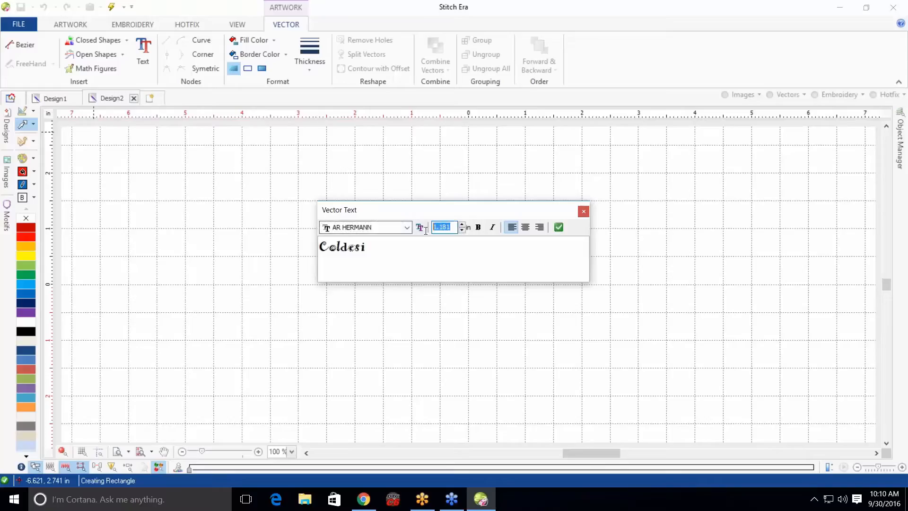
pyautogui.write('1.5')
pyautogui.click(559, 227)
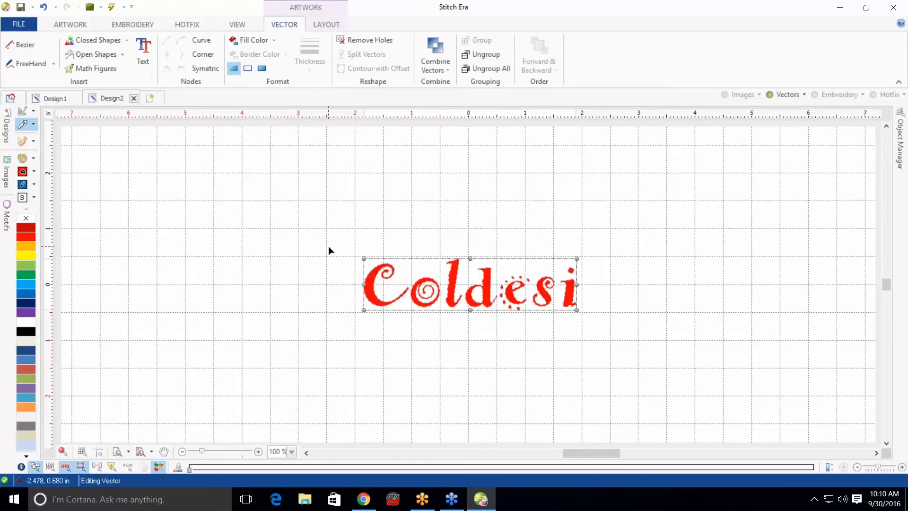
# Enlarge the Coldesi text by scaling it outward from its top-left corner
pyautogui.moveTo(363, 258); pyautogui.dragTo(293, 193)
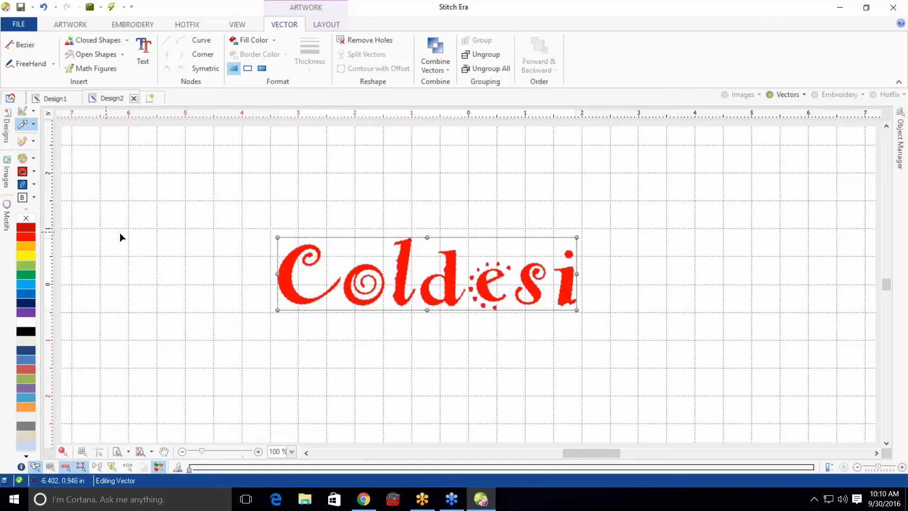
pyautogui.click(188, 237)
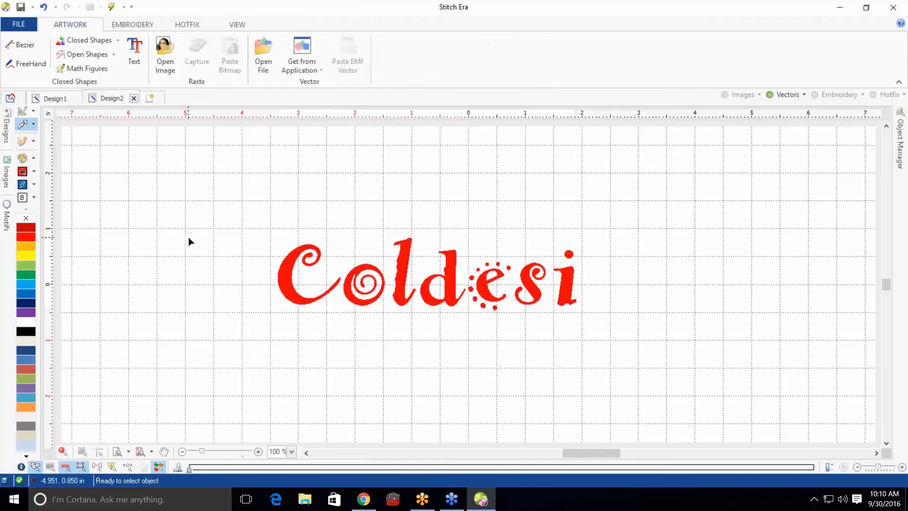
# Select the Coldesi text and change its fill colour to blue
pyautogui.click(290, 292)
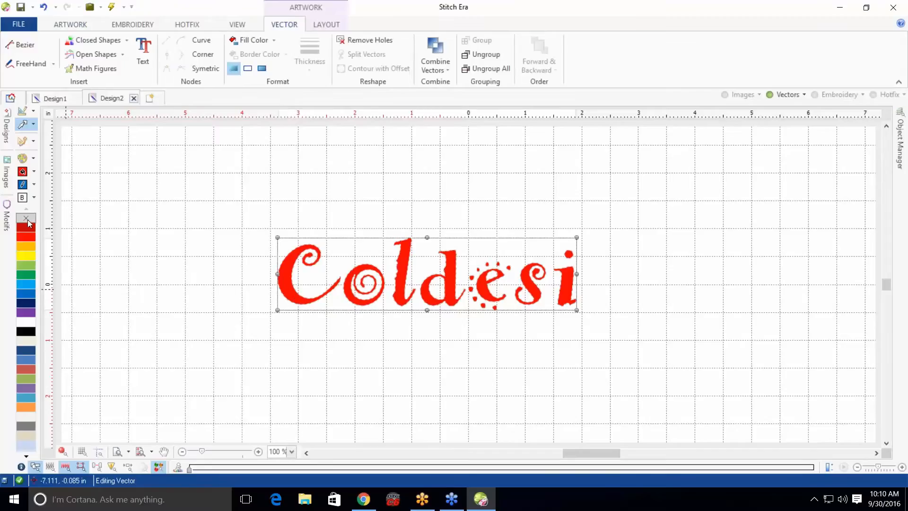
pyautogui.click(29, 298)
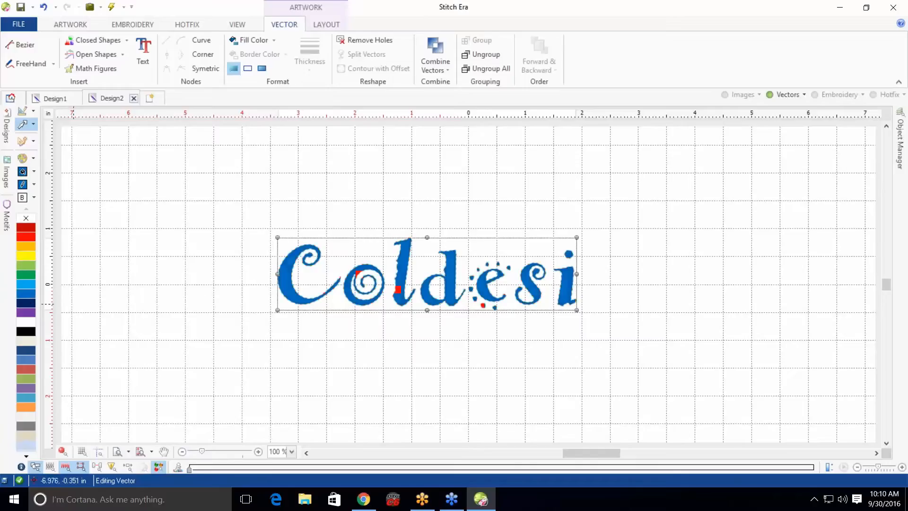
pyautogui.click(196, 288)
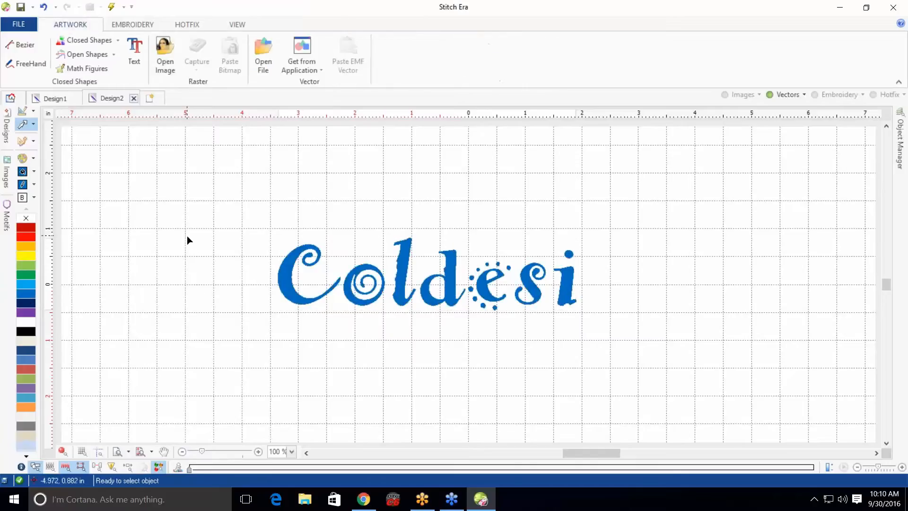
# Change needle 1's thread colour to orange (Red 224, Green 143, Blue 0)
pyautogui.click(128, 24)
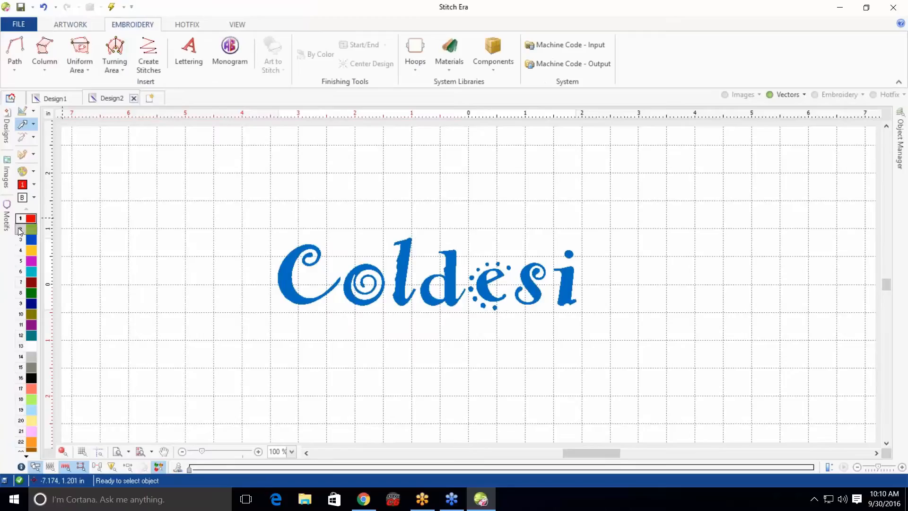
pyautogui.moveTo(30, 219)
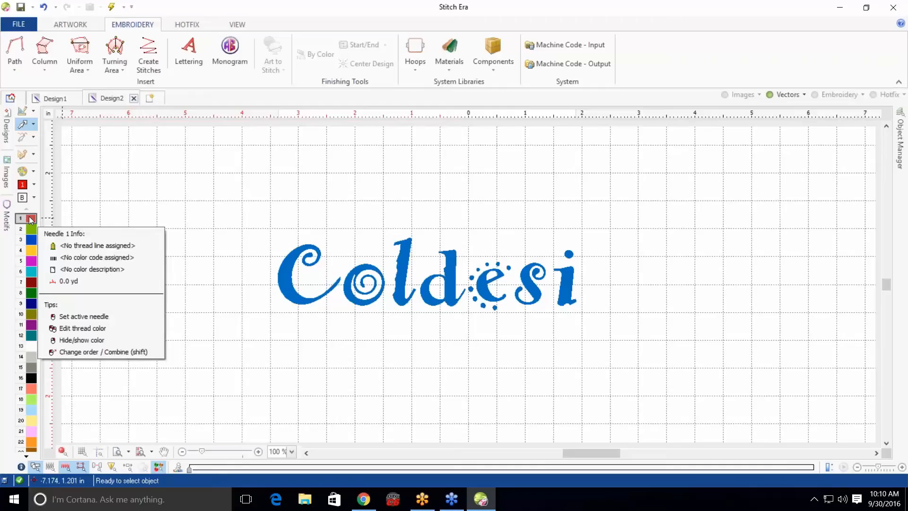
pyautogui.doubleClick(30, 219)
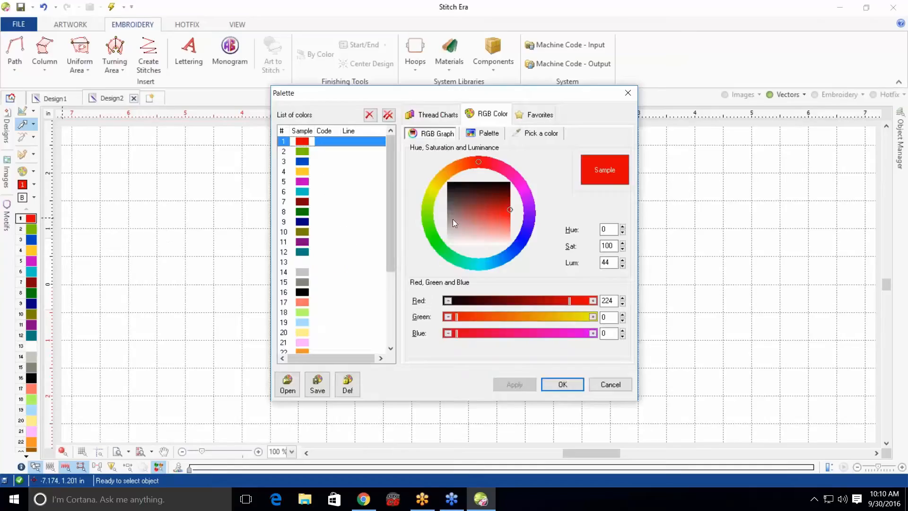
pyautogui.click(451, 170)
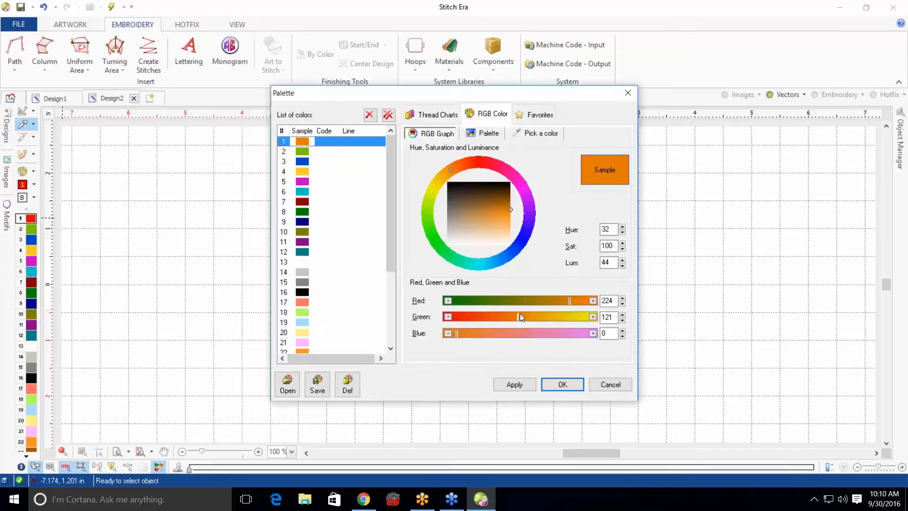
pyautogui.moveTo(520, 313); pyautogui.dragTo(530, 310)
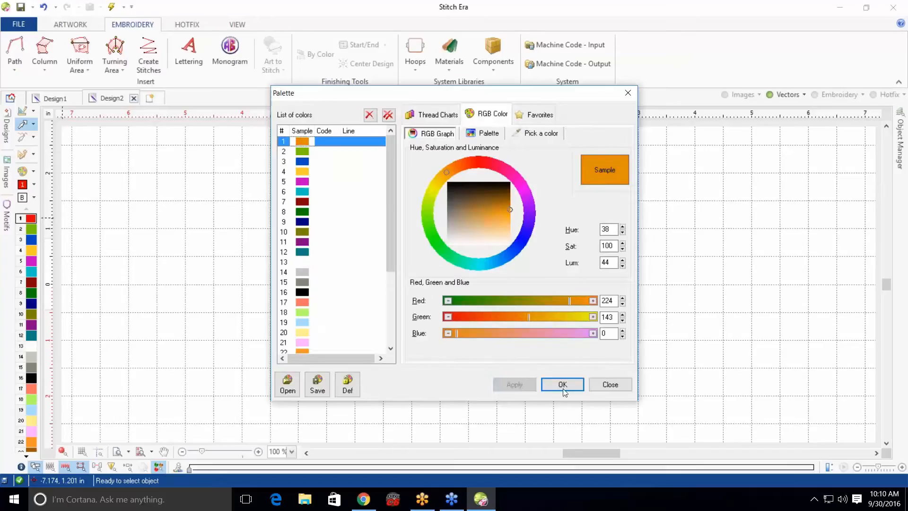
pyautogui.click(562, 384)
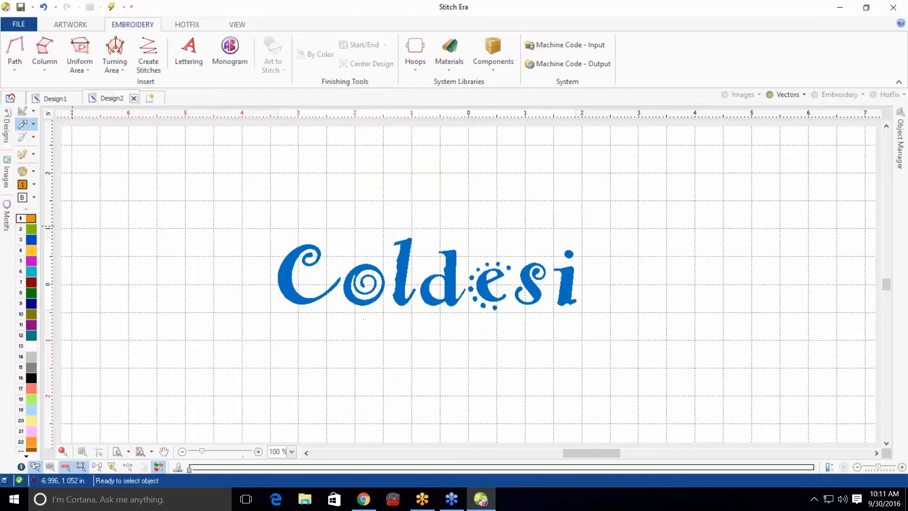
pyautogui.moveTo(30, 221)
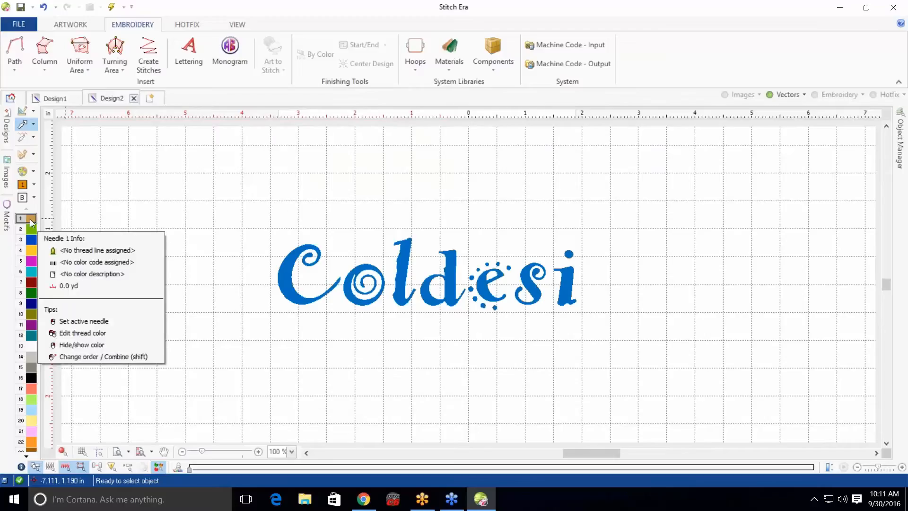
pyautogui.click(23, 171)
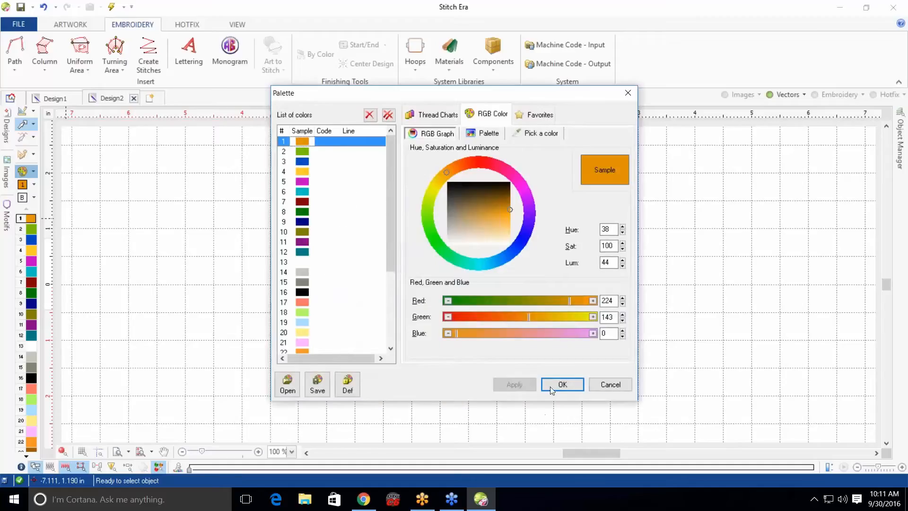
pyautogui.click(609, 386)
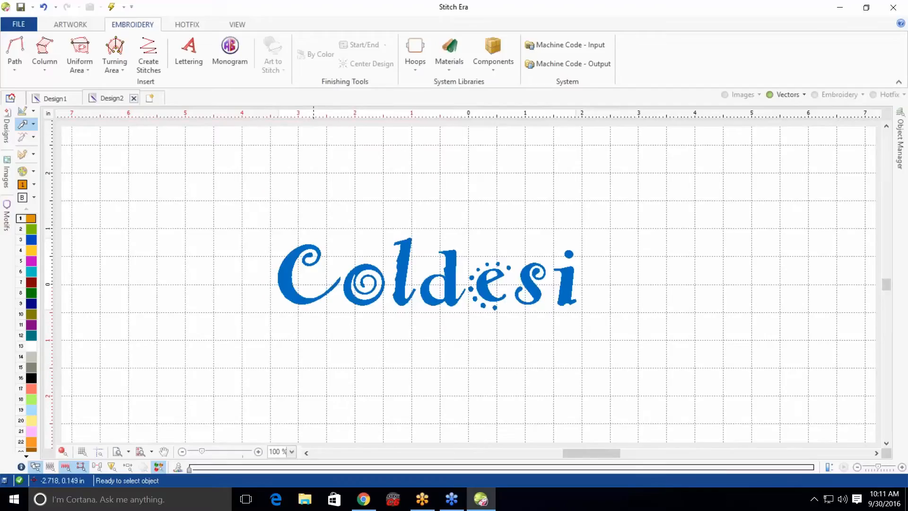
# Try filling the letter C with an Area with Pattern region using Auto Complete tracing, previewing it in 3D simulation
pyautogui.scroll(1, 300, 274)
pyautogui.scroll(2, 301, 274)
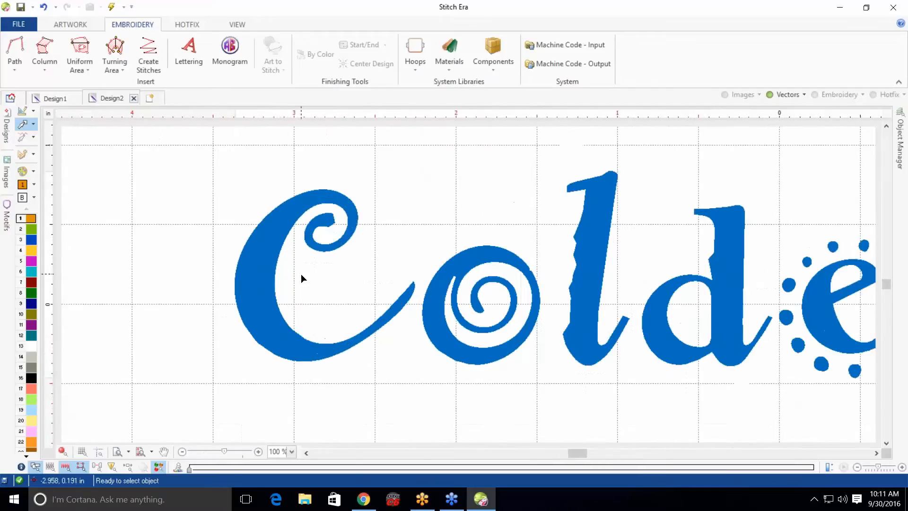
pyautogui.scroll(1, 301, 274)
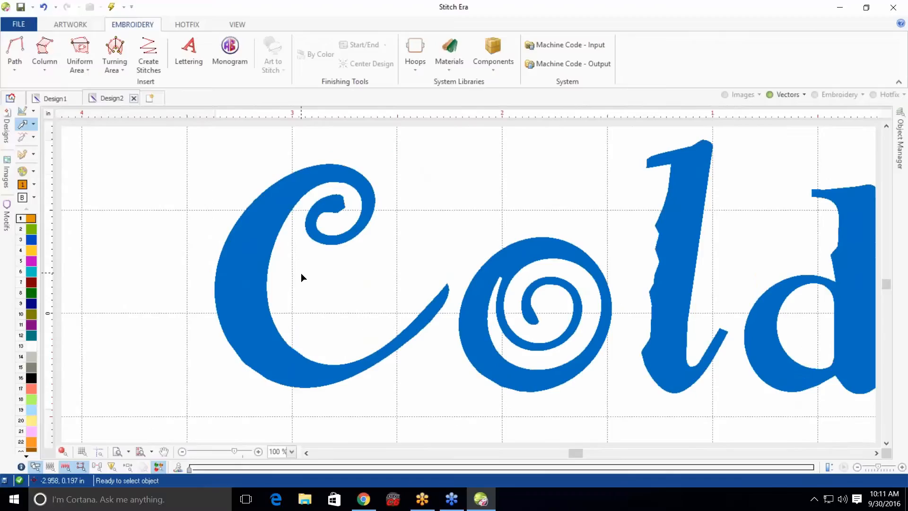
pyautogui.scroll(1, 301, 274)
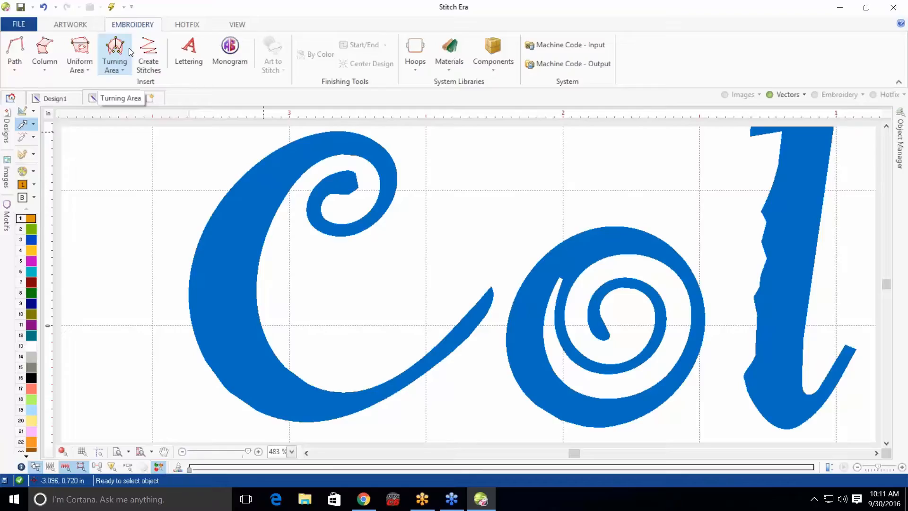
pyautogui.click(79, 62)
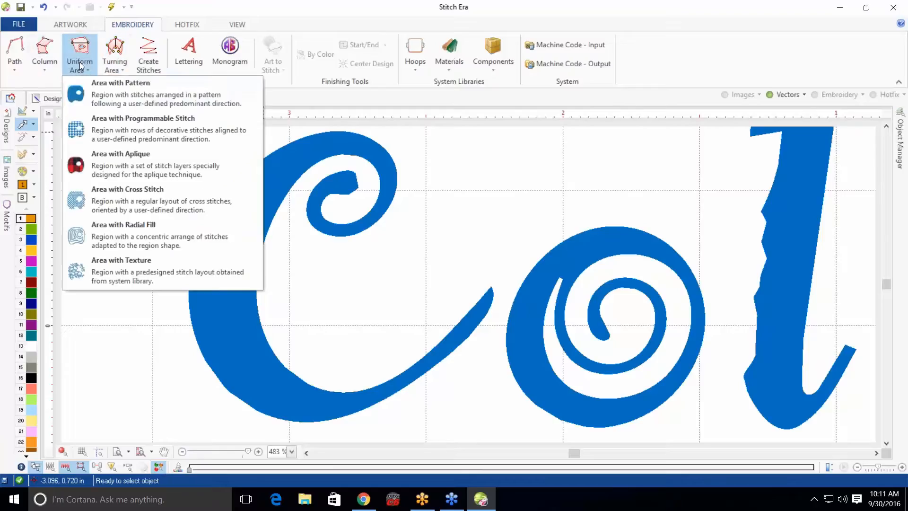
pyautogui.click(110, 87)
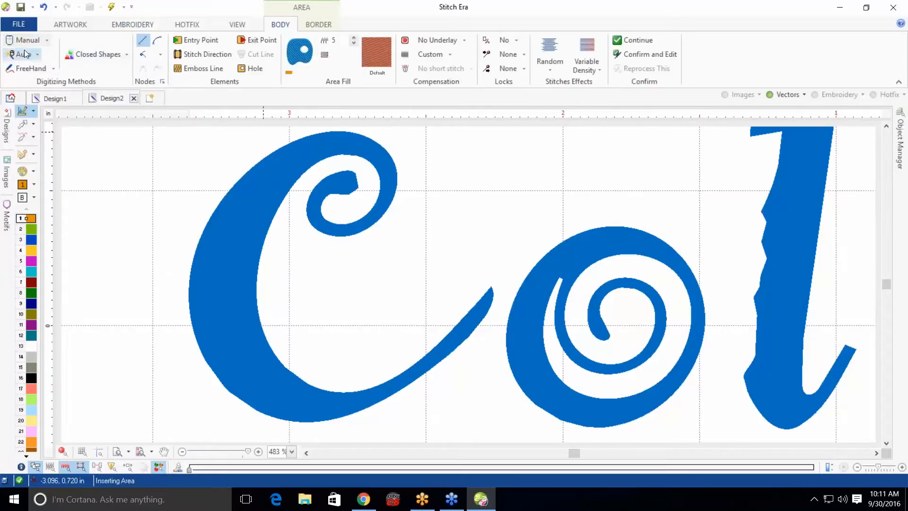
pyautogui.click(37, 55)
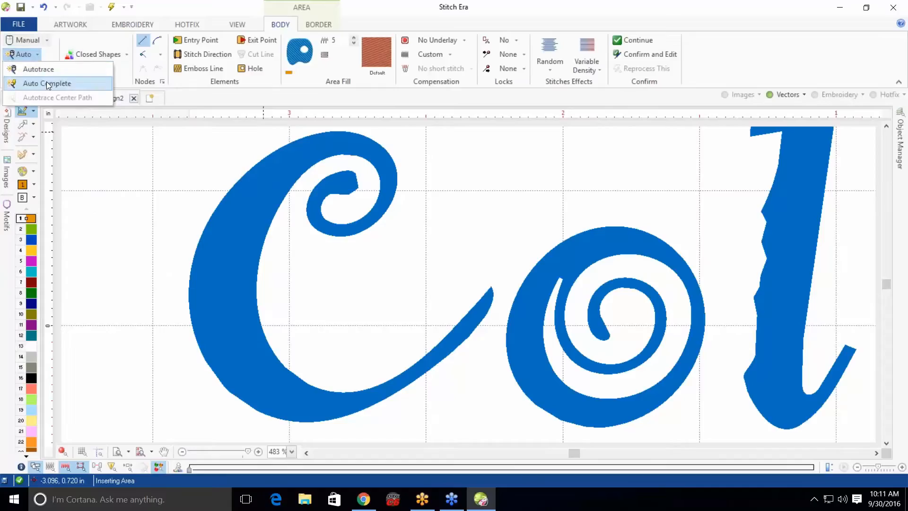
pyautogui.click(47, 83)
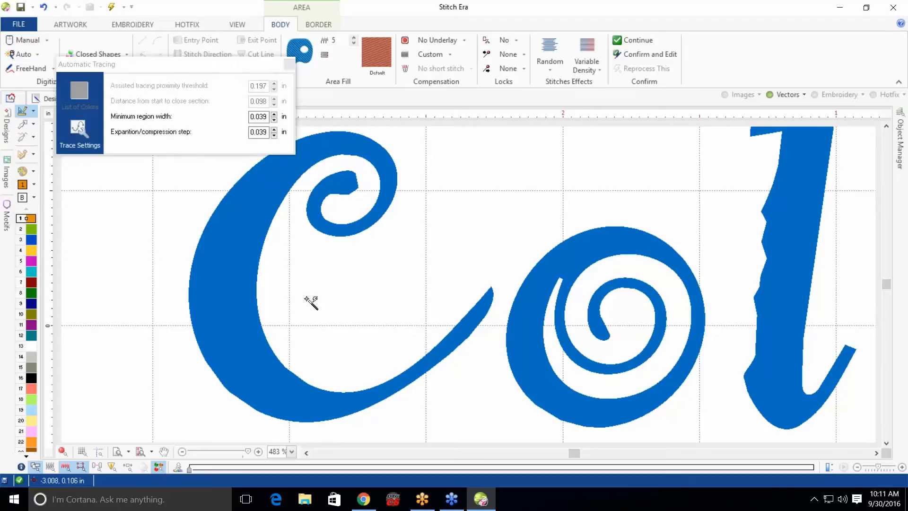
pyautogui.click(252, 218)
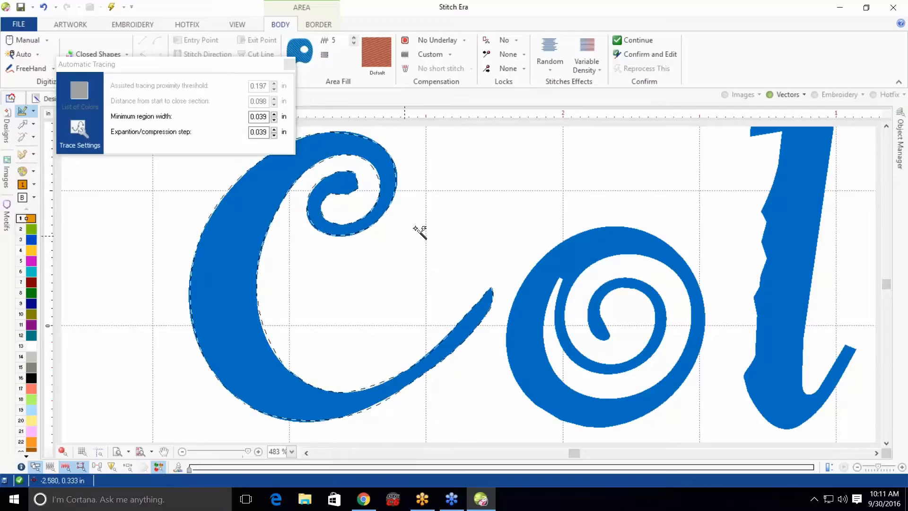
pyautogui.click(370, 195)
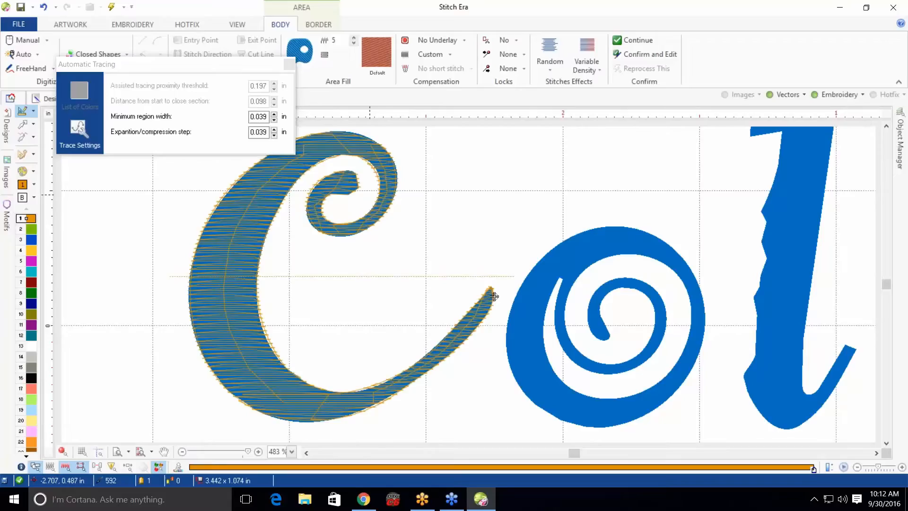
pyautogui.click(287, 63)
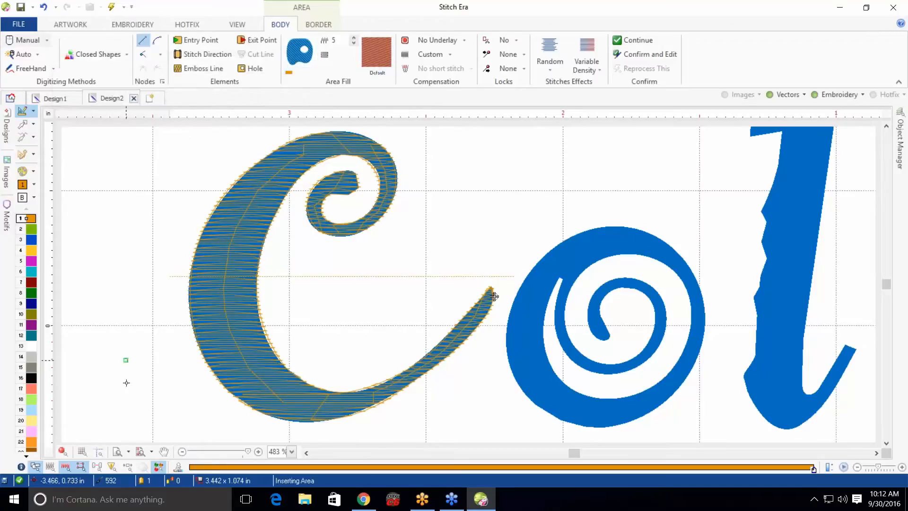
pyautogui.click(64, 452)
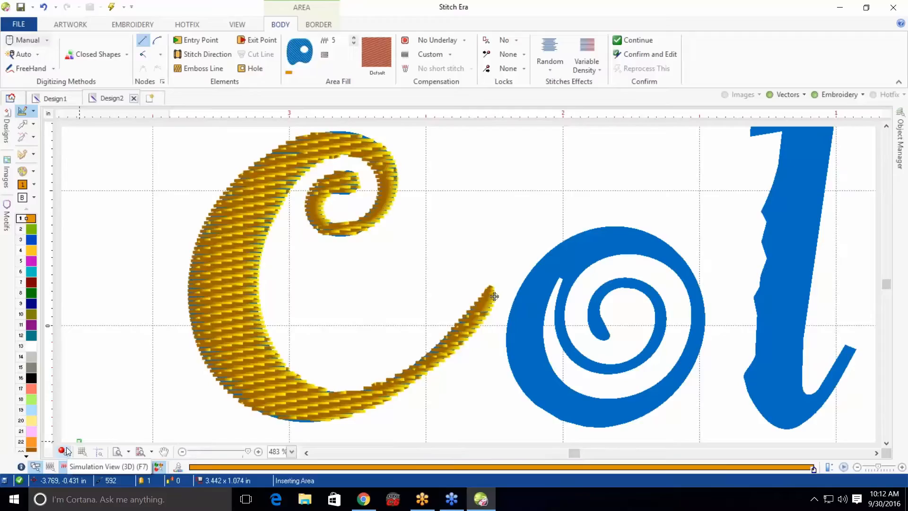
pyautogui.click(65, 450)
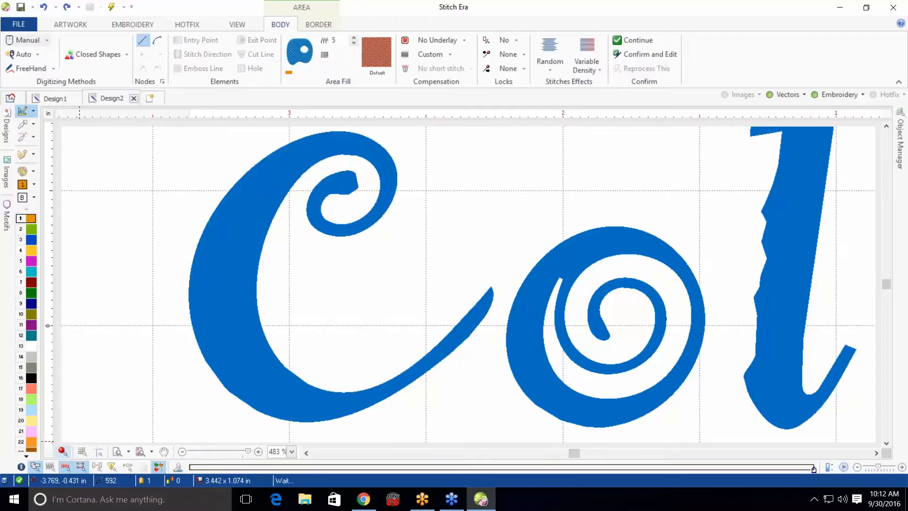
# Start a Column stitch object and set its stitch density to 5.25
pyautogui.click(133, 25)
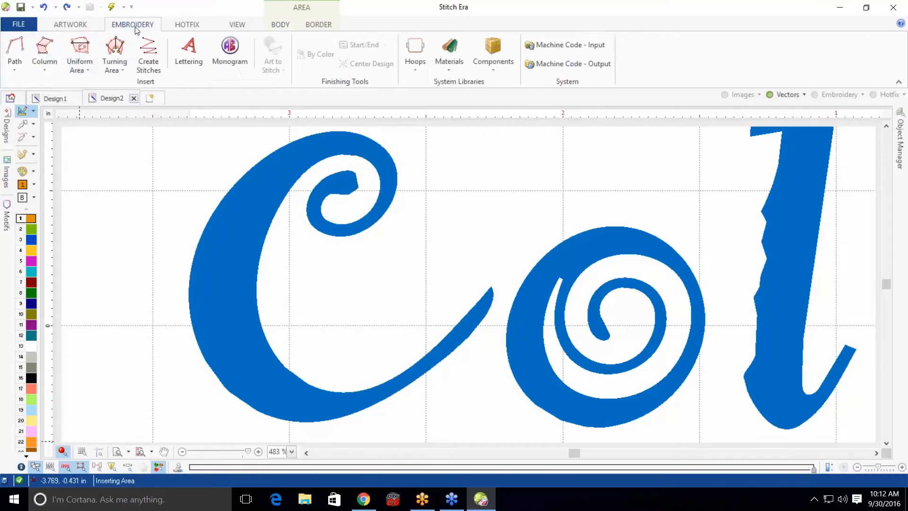
pyautogui.click(44, 60)
pyautogui.click(75, 89)
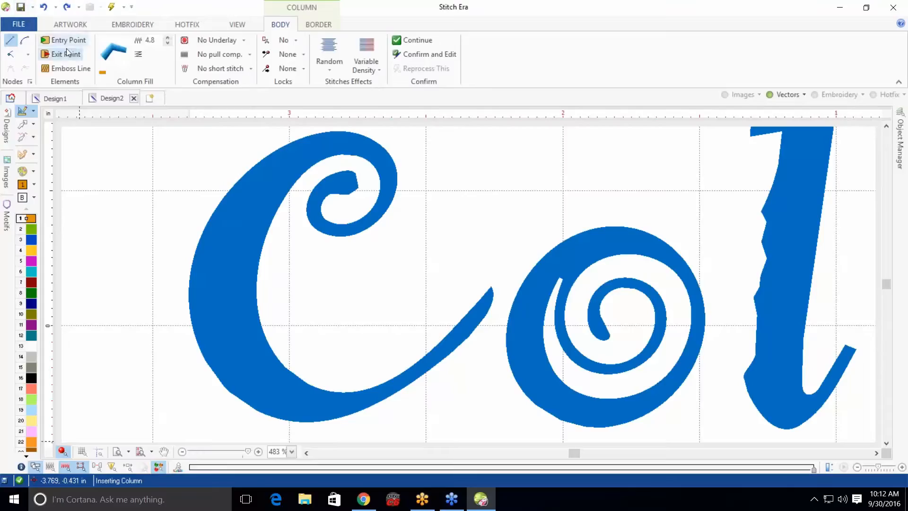
pyautogui.doubleClick(151, 40)
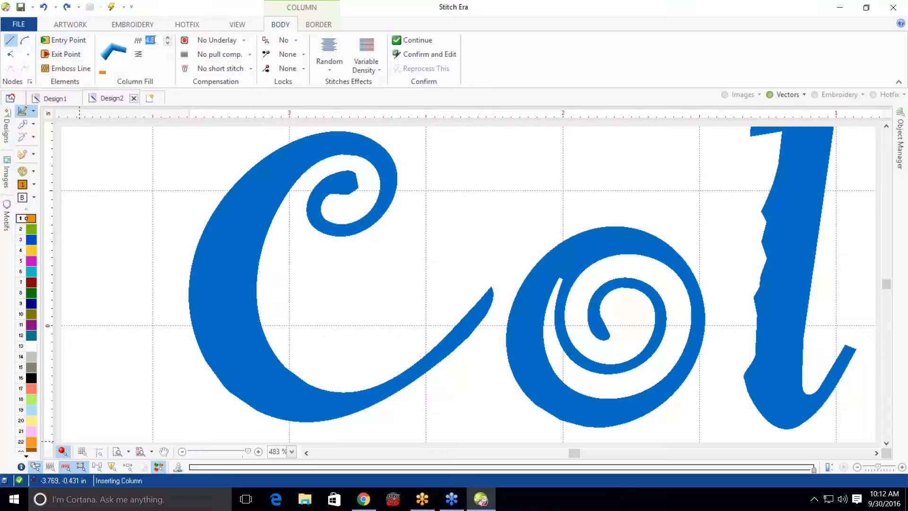
pyautogui.write('5.25')
# Set the column's underlay to Medium and both its start and end locks to Classic
pyautogui.click(217, 42)
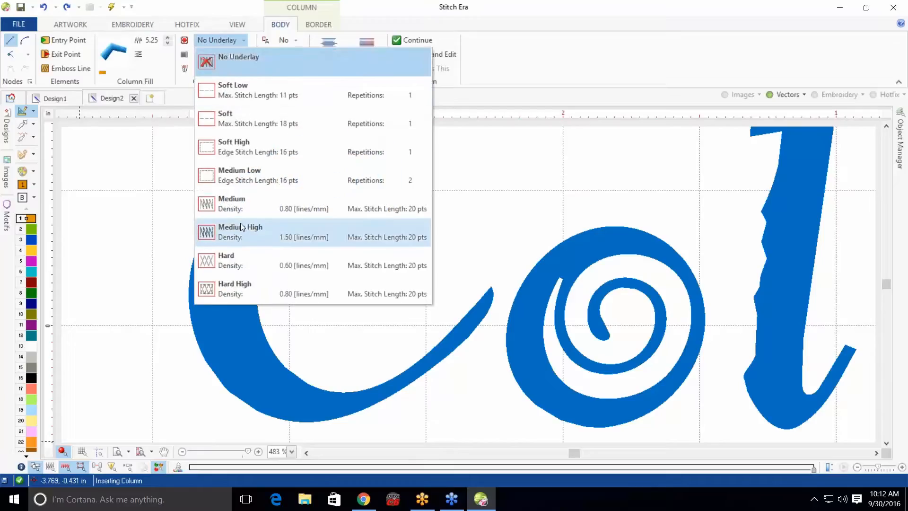
pyautogui.click(237, 205)
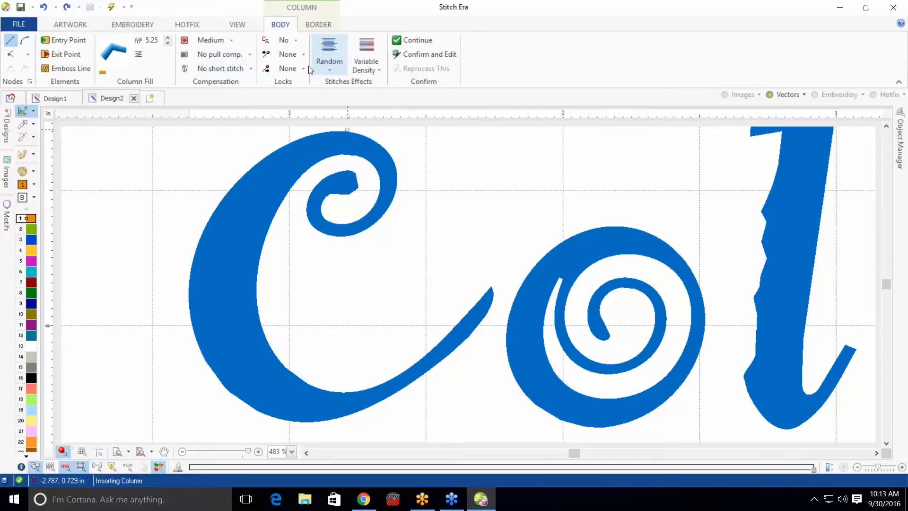
pyautogui.click(300, 55)
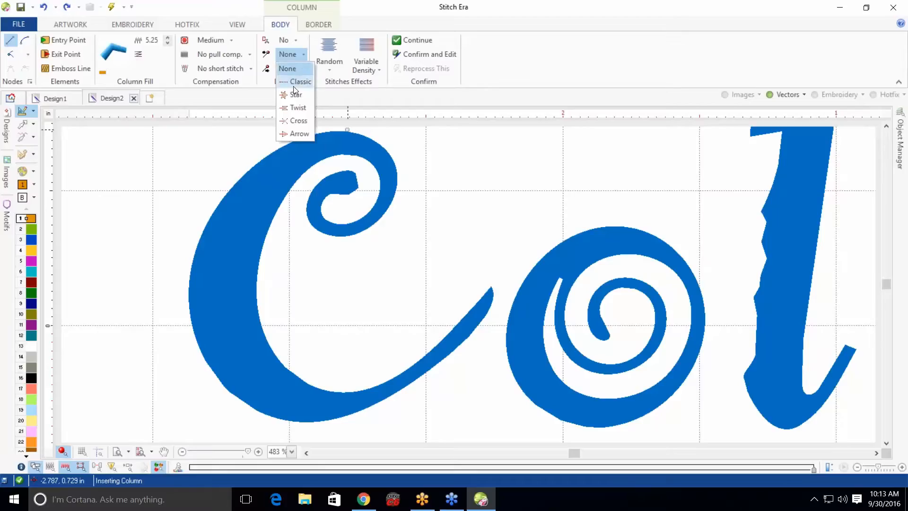
pyautogui.click(294, 83)
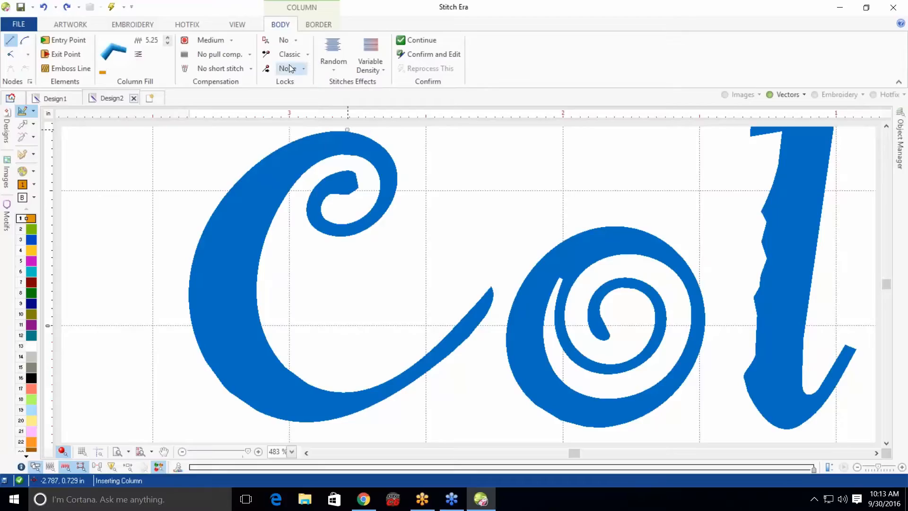
pyautogui.click(289, 68)
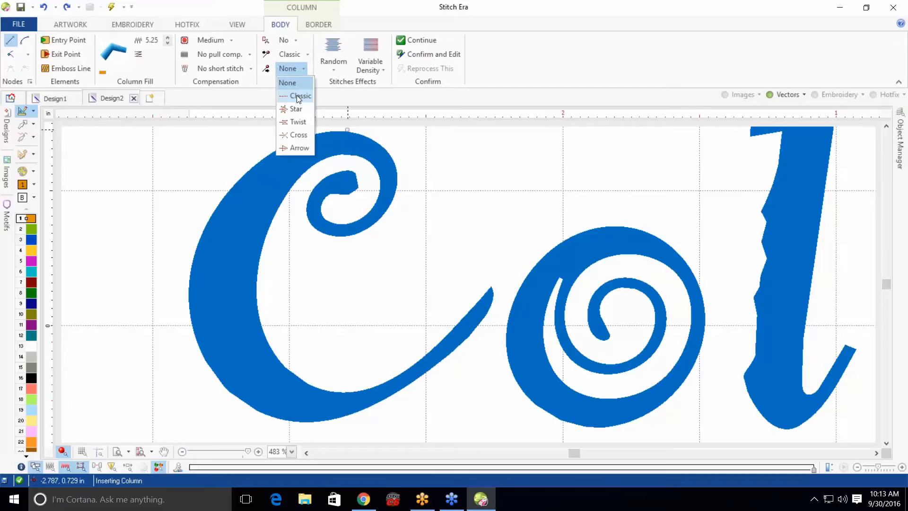
pyautogui.click(298, 96)
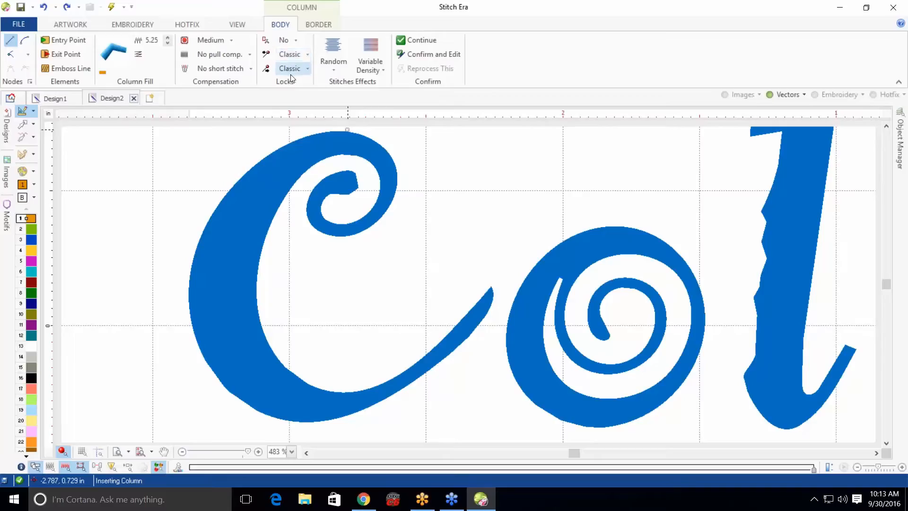
# Set the column's trim option to Yes and zoom in on the top of the letter C
pyautogui.click(292, 41)
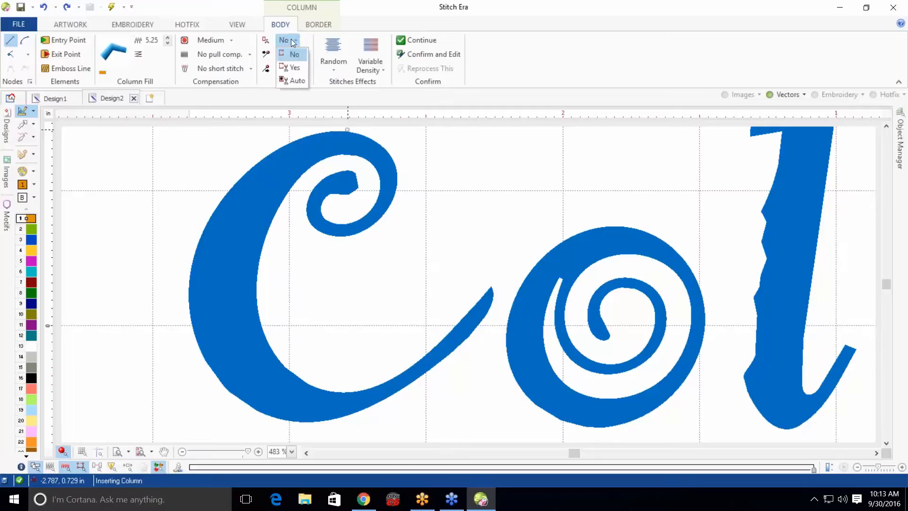
pyautogui.click(293, 67)
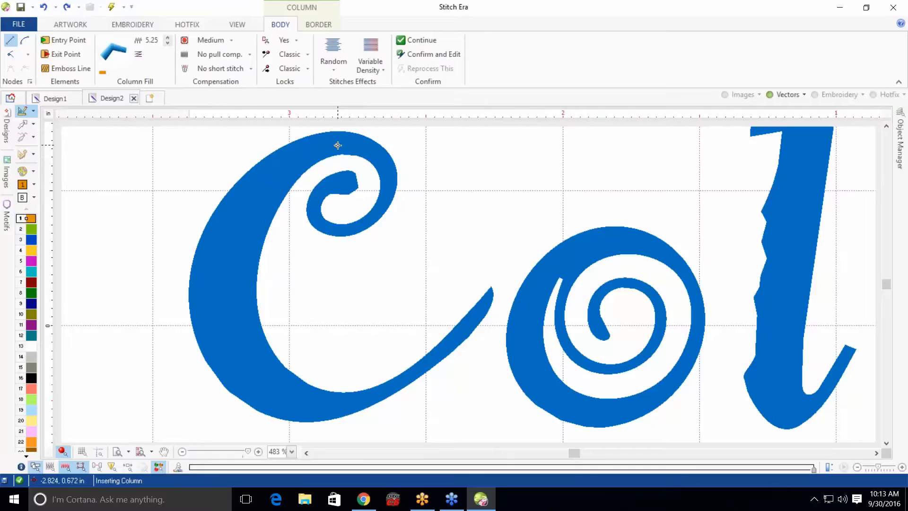
pyautogui.scroll(1, 336, 158)
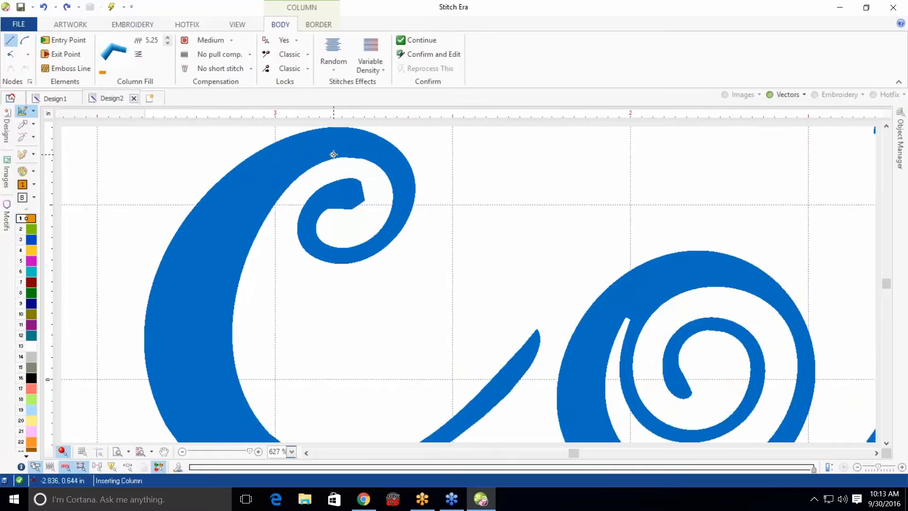
pyautogui.scroll(1, 333, 154)
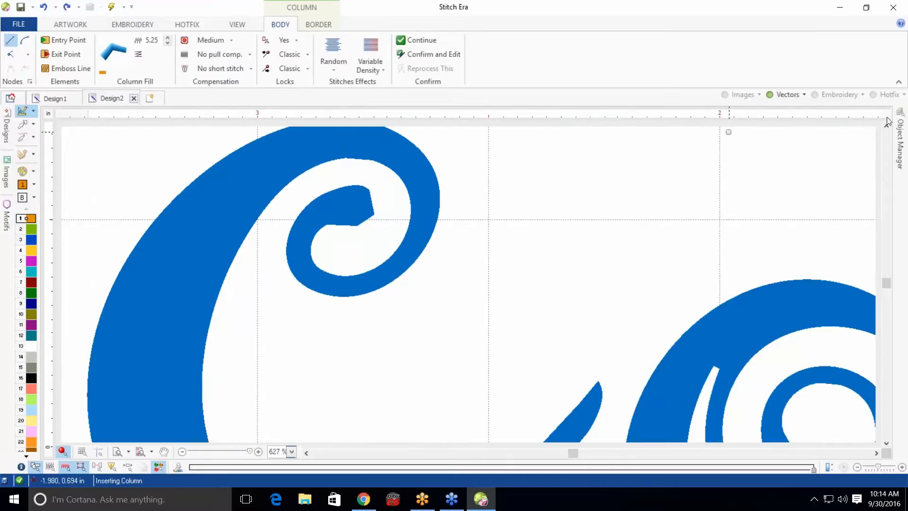
pyautogui.scroll(2, 888, 124)
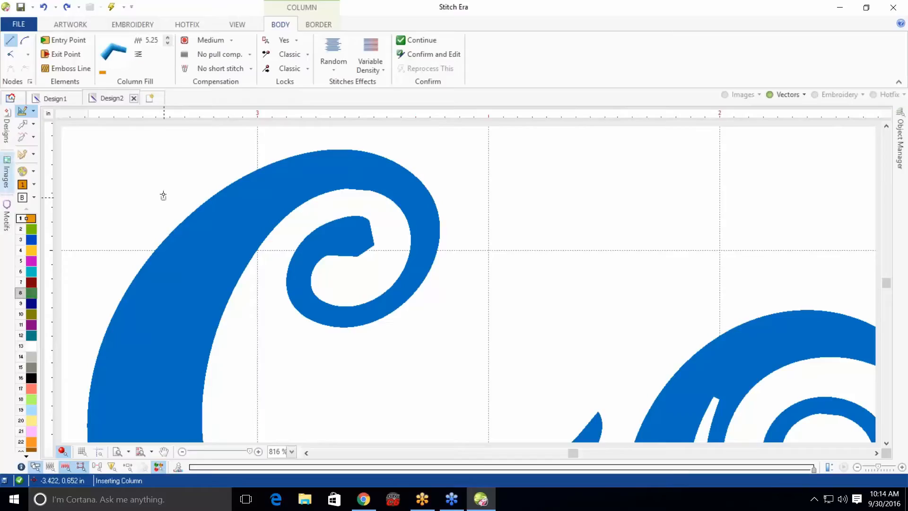
# Switch to curve sides and place column side points around the inner curl of the letter C
pyautogui.click(24, 43)
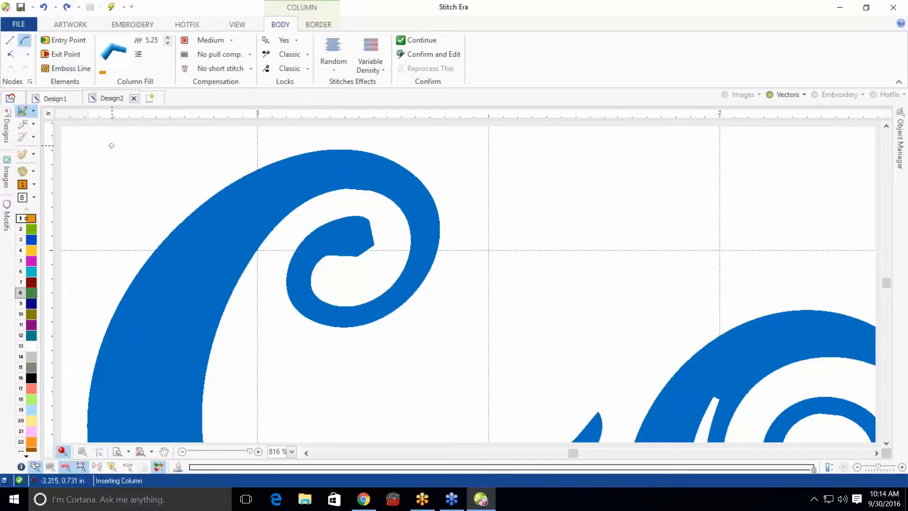
pyautogui.click(374, 245)
pyautogui.click(369, 219)
pyautogui.click(357, 257)
pyautogui.click(347, 218)
pyautogui.click(333, 254)
pyautogui.click(318, 229)
pyautogui.click(313, 267)
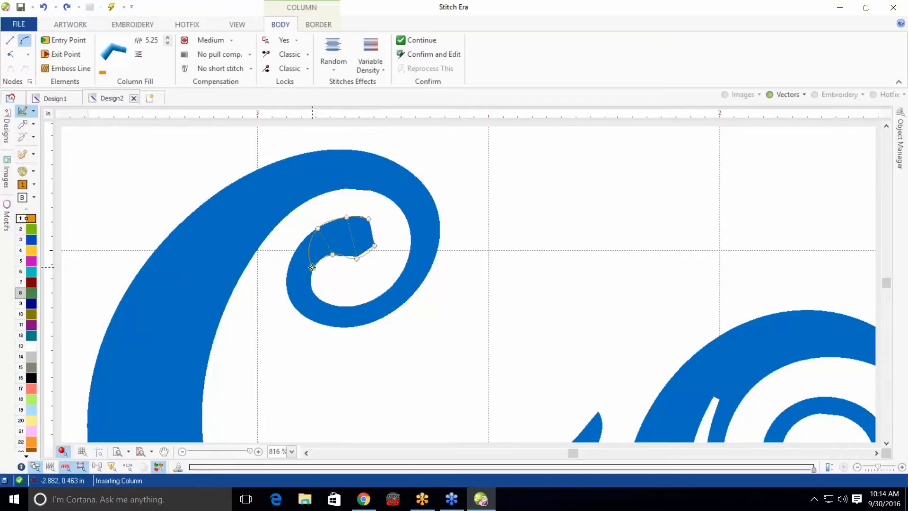
pyautogui.click(293, 260)
pyautogui.click(291, 302)
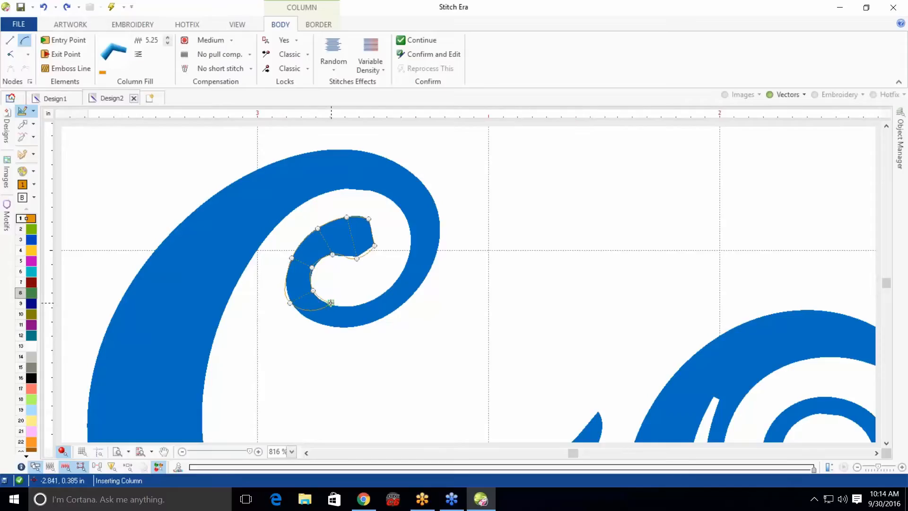
pyautogui.click(331, 303)
pyautogui.click(327, 324)
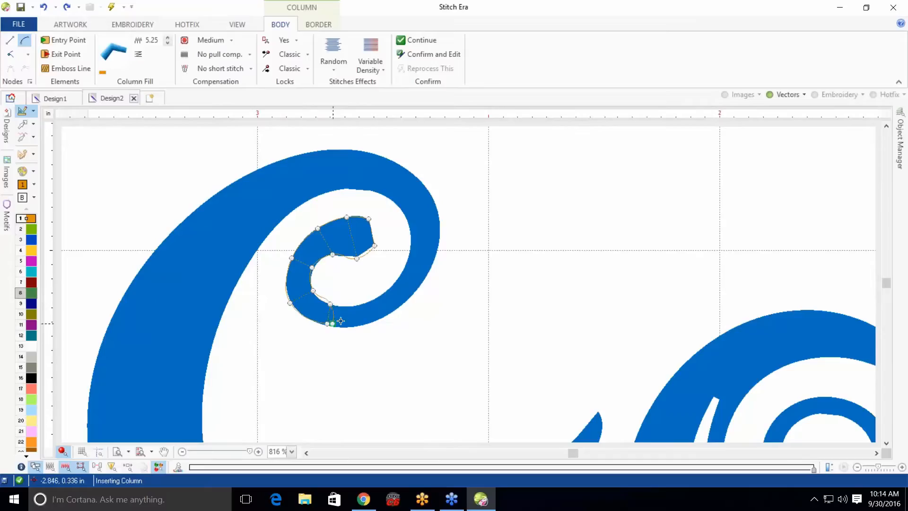
pyautogui.click(370, 302)
pyautogui.click(379, 321)
pyautogui.click(403, 269)
pyautogui.click(421, 281)
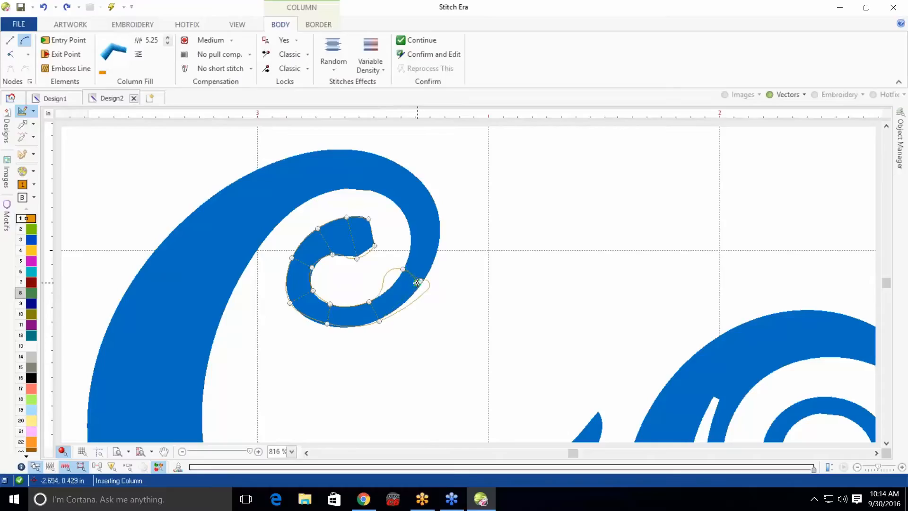
pyautogui.click(420, 254)
pyautogui.click(411, 234)
pyautogui.click(439, 237)
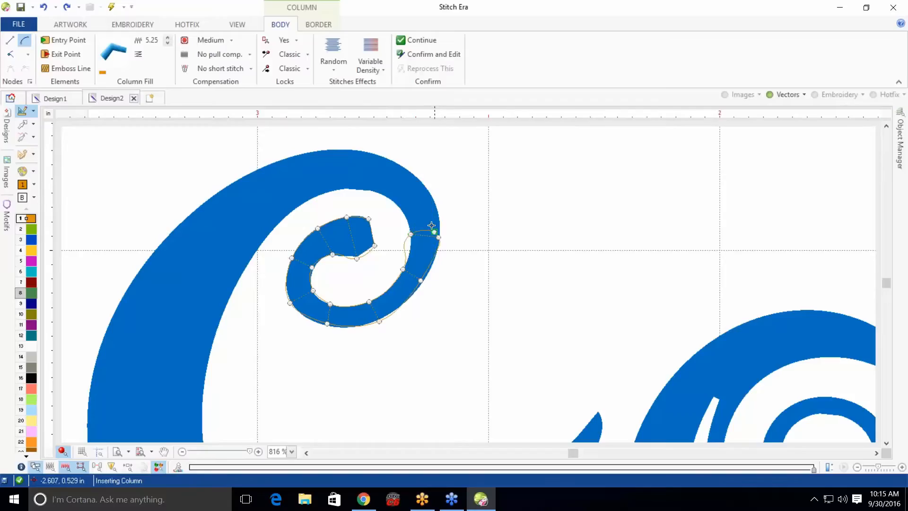
pyautogui.click(399, 205)
# Continue the column's side points along the C's top arc and down its left side
pyautogui.click(422, 183)
pyautogui.click(375, 188)
pyautogui.click(385, 158)
pyautogui.click(342, 189)
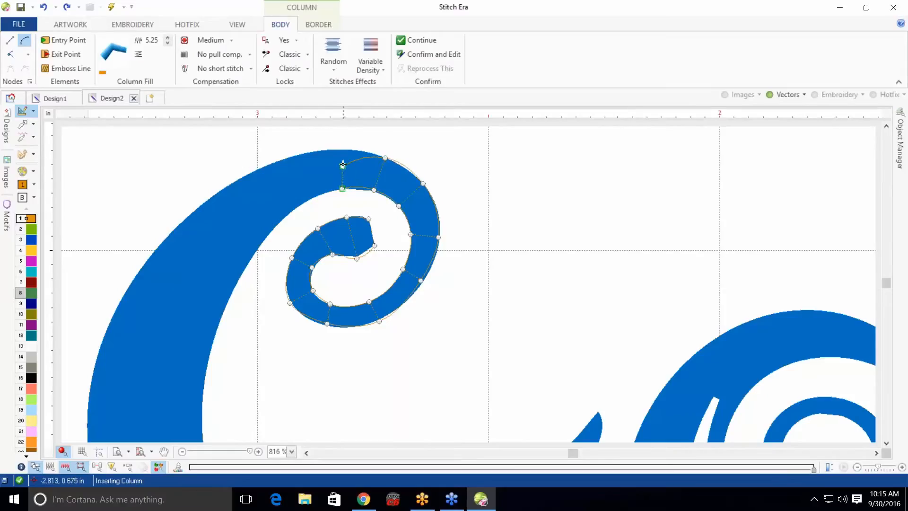
pyautogui.click(340, 150)
pyautogui.click(304, 202)
pyautogui.click(285, 159)
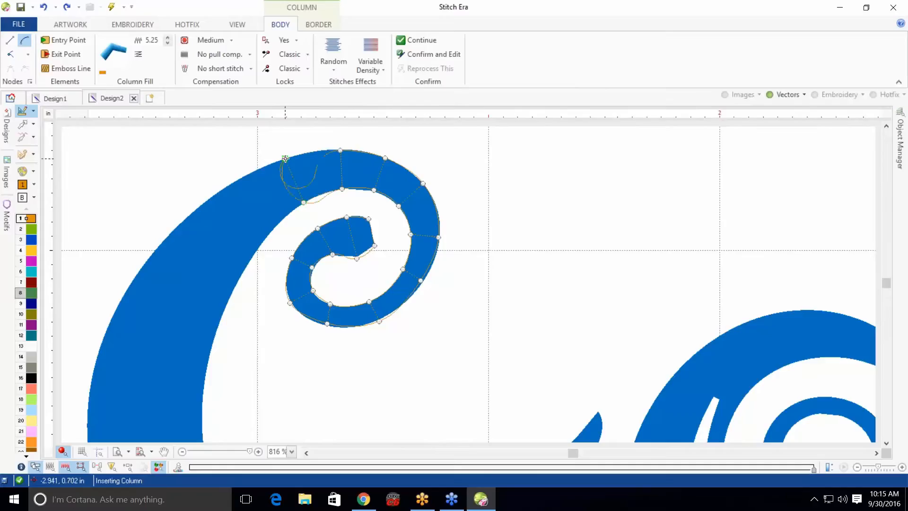
pyautogui.click(262, 241)
pyautogui.click(223, 189)
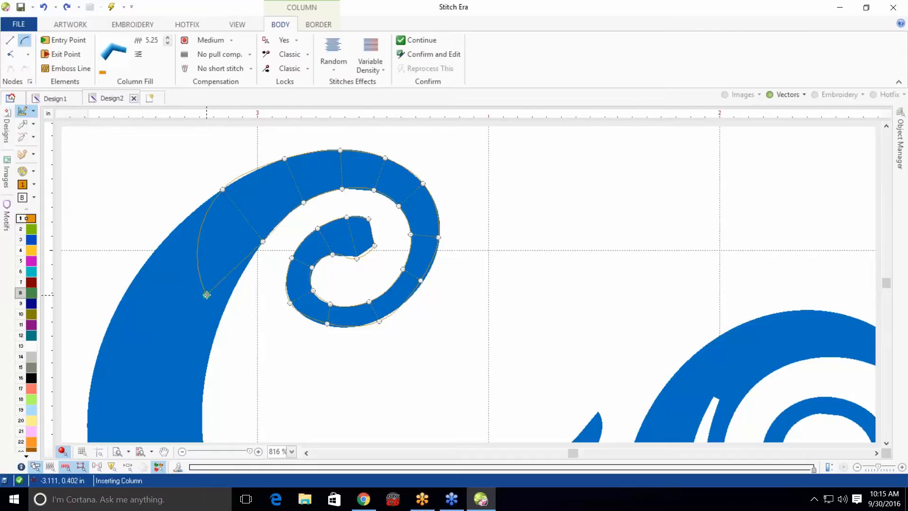
pyautogui.click(227, 299)
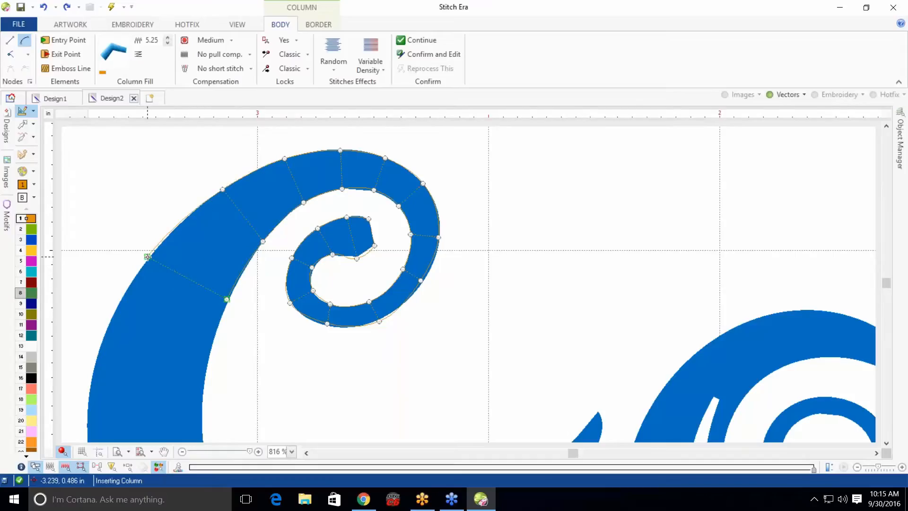
pyautogui.click(148, 257)
pyautogui.click(91, 380)
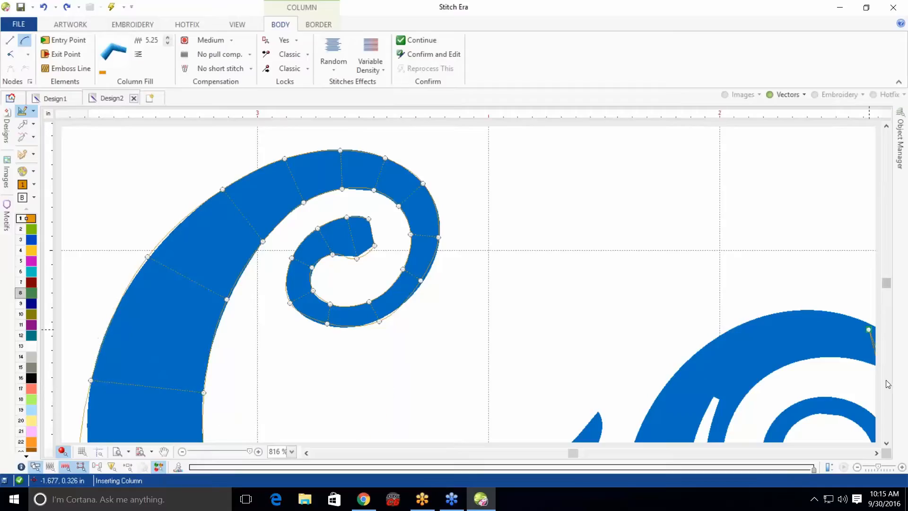
# Continue placing column side points around the bottom curve of the C
pyautogui.scroll(-3, 893, 384)
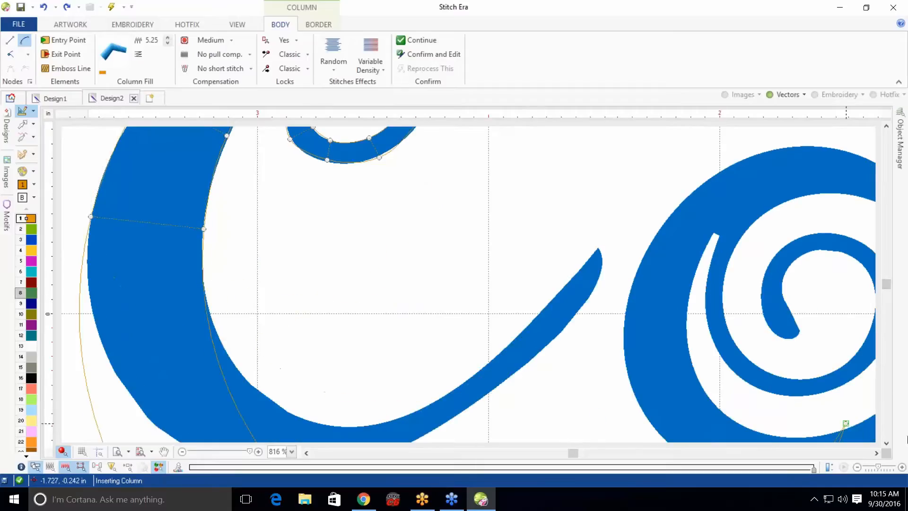
pyautogui.click(887, 443)
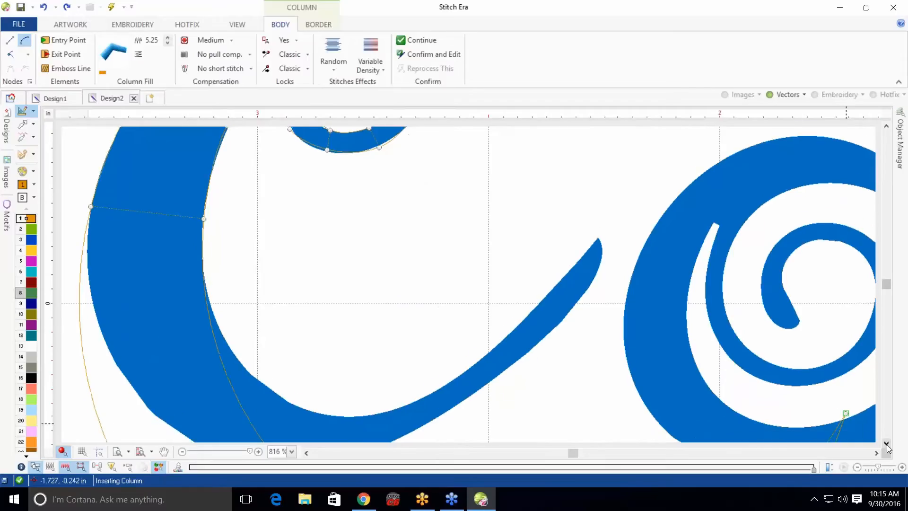
pyautogui.click(887, 443)
pyautogui.click(887, 443)
pyautogui.click(887, 444)
pyautogui.click(887, 444)
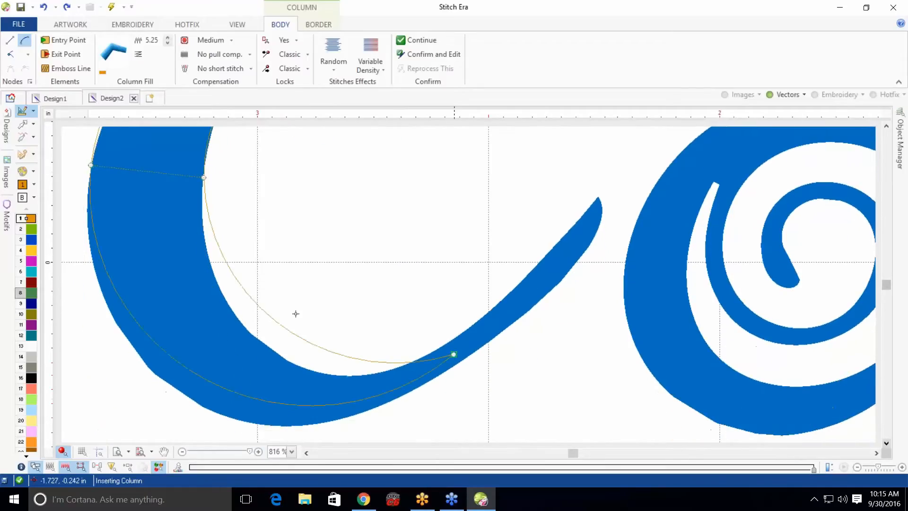
pyautogui.click(201, 219)
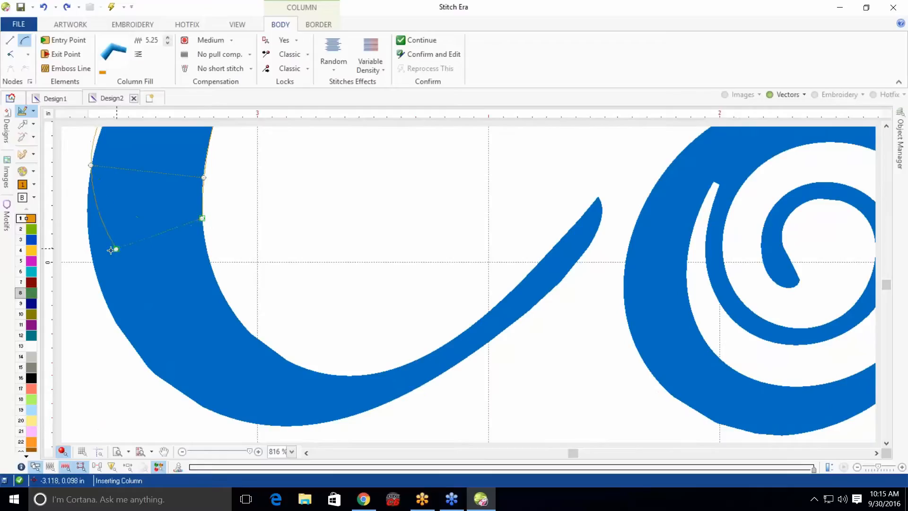
pyautogui.click(90, 237)
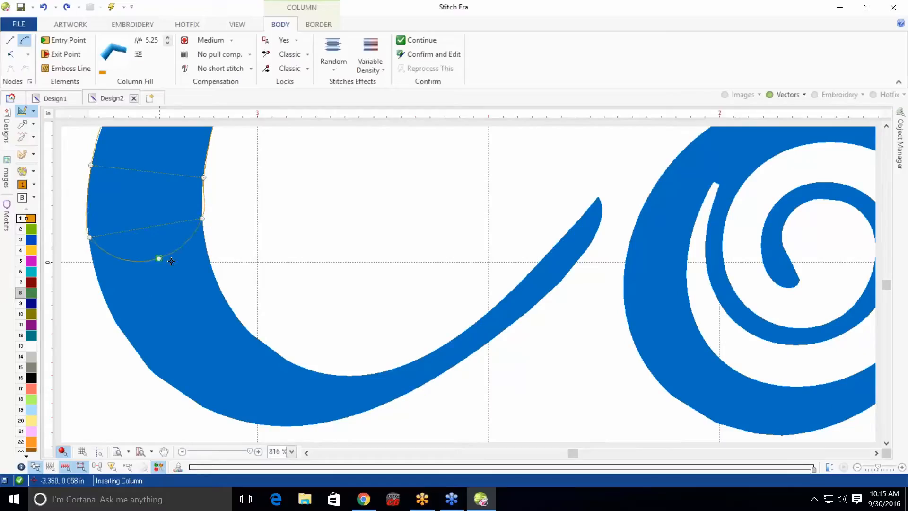
pyautogui.click(229, 306)
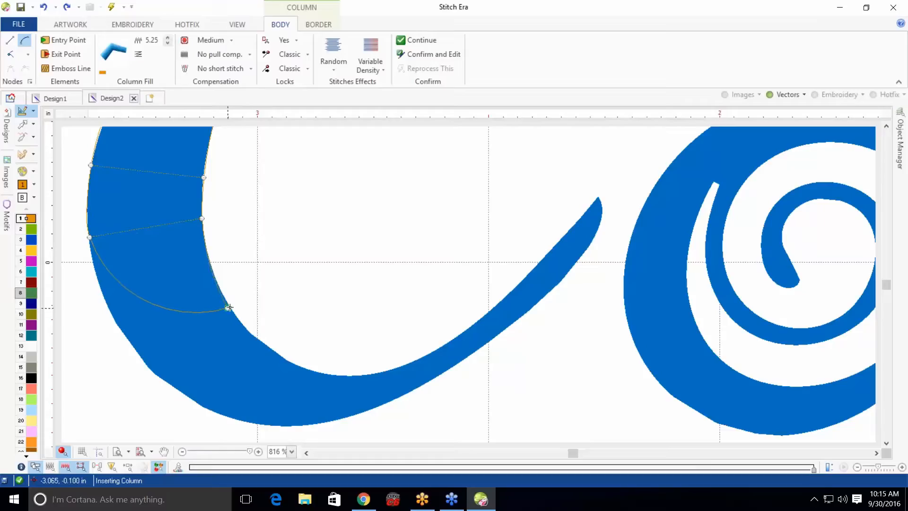
pyautogui.click(145, 363)
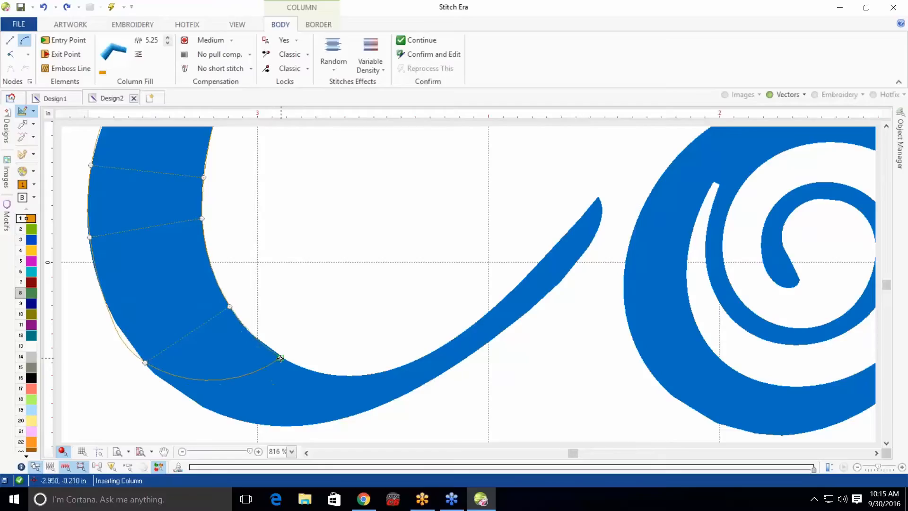
pyautogui.click(281, 358)
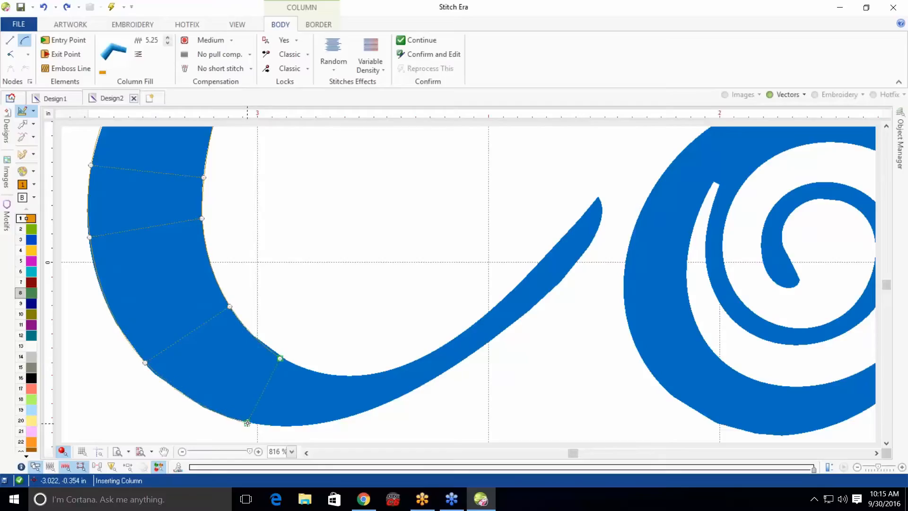
pyautogui.click(247, 422)
pyautogui.click(355, 379)
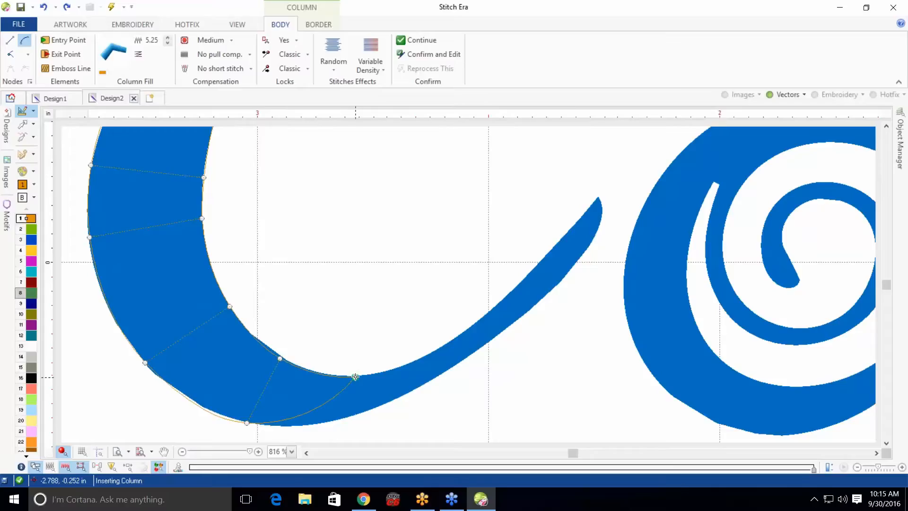
pyautogui.click(369, 408)
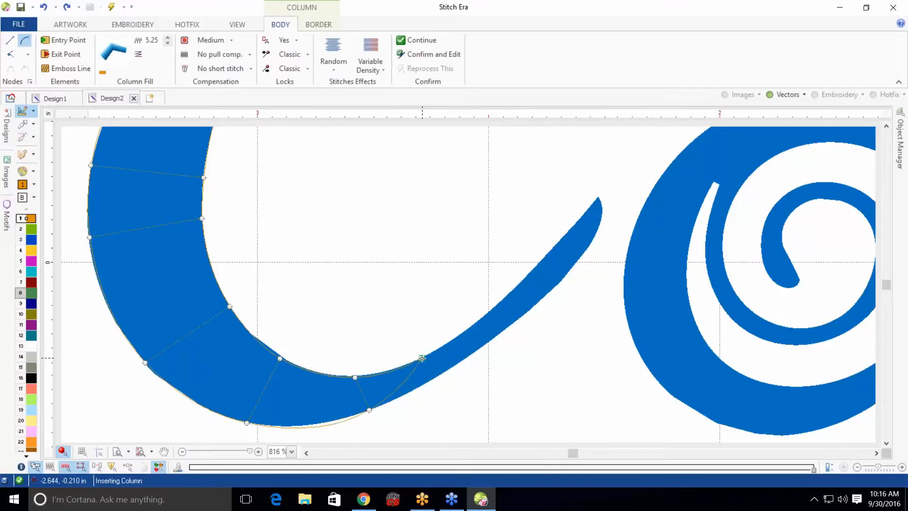
# Place the remaining column points along the C's tail to its tip and finish the column
pyautogui.click(422, 358)
pyautogui.click(431, 377)
pyautogui.click(510, 291)
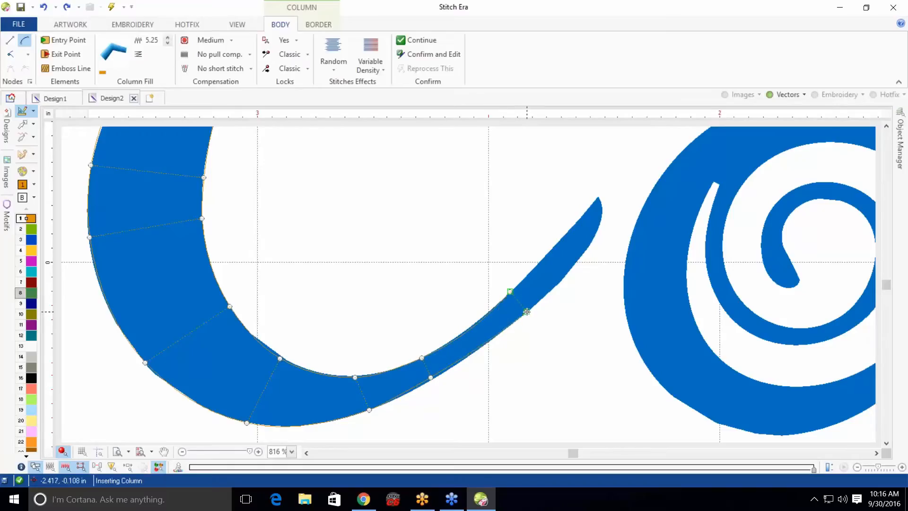
pyautogui.click(527, 311)
pyautogui.click(562, 239)
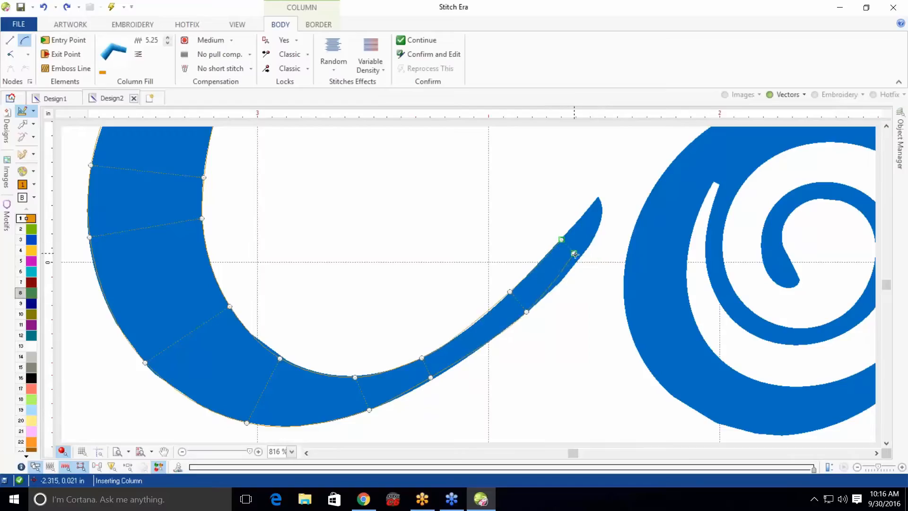
pyautogui.click(581, 257)
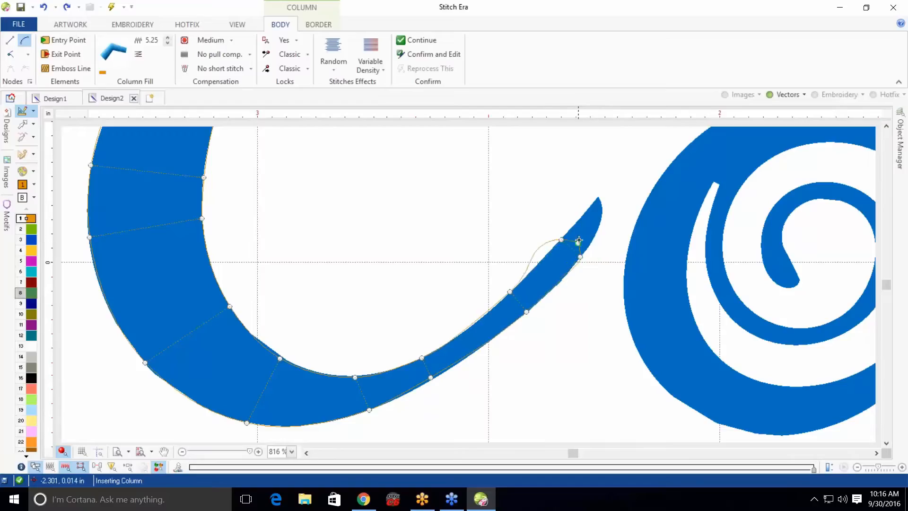
pyautogui.click(587, 208)
pyautogui.click(601, 218)
pyautogui.click(599, 196)
pyautogui.click(600, 200)
pyautogui.click(598, 203)
pyautogui.press('Return')
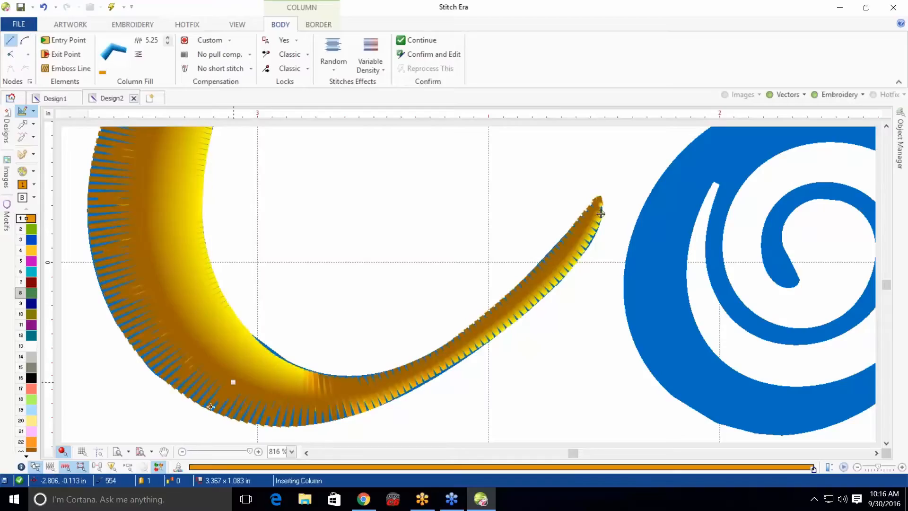
# Zoom out and switch the display to show the C's stitches as plain stitch lines
pyautogui.scroll(-3, 356, 173)
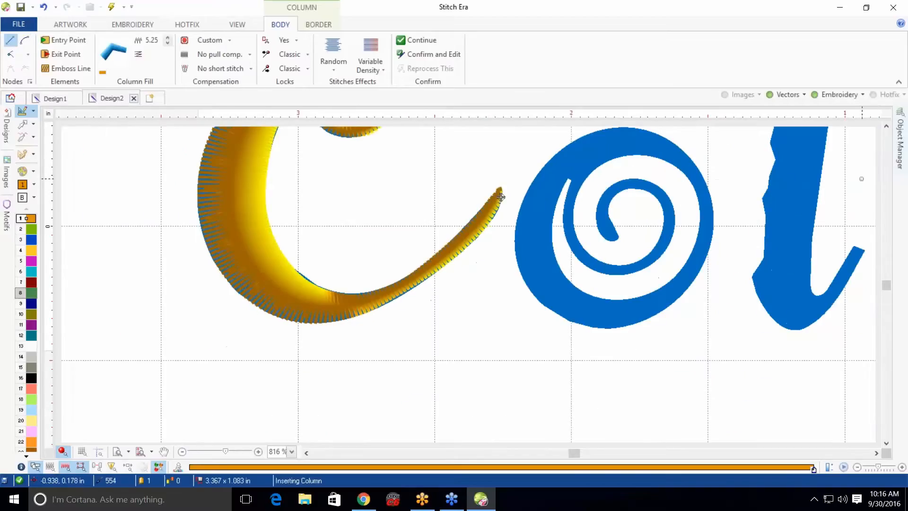
pyautogui.click(886, 127)
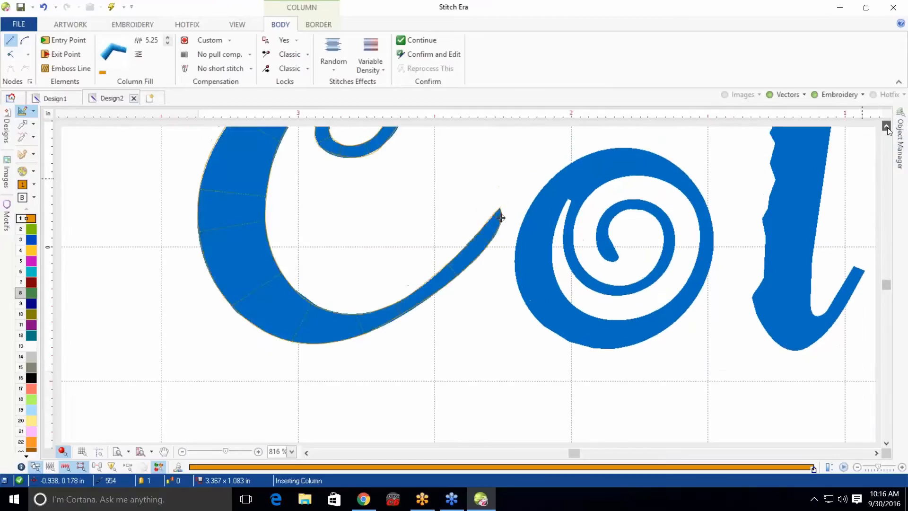
pyautogui.click(63, 451)
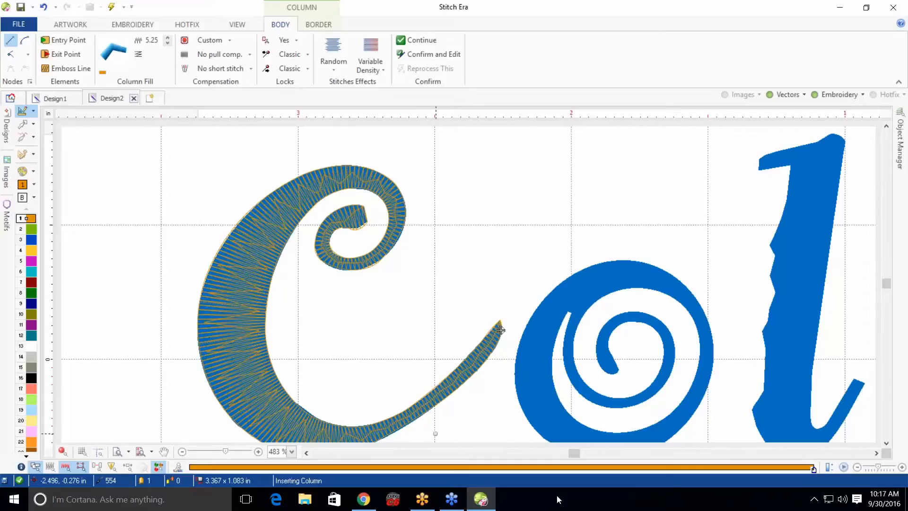
pyautogui.click(456, 502)
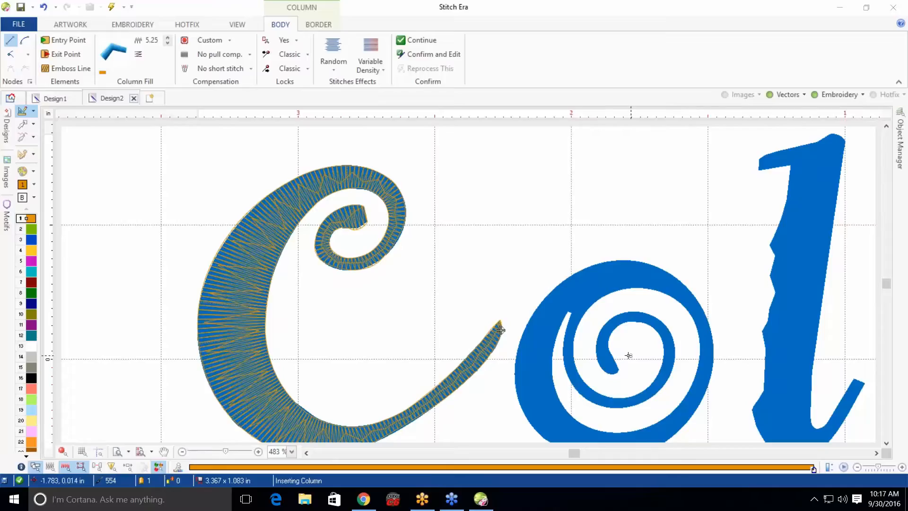
# Zoom in and try digitizing the end of the o's inner spiral as a column, then undo it
pyautogui.scroll(3, 610, 355)
pyautogui.scroll(1, 610, 354)
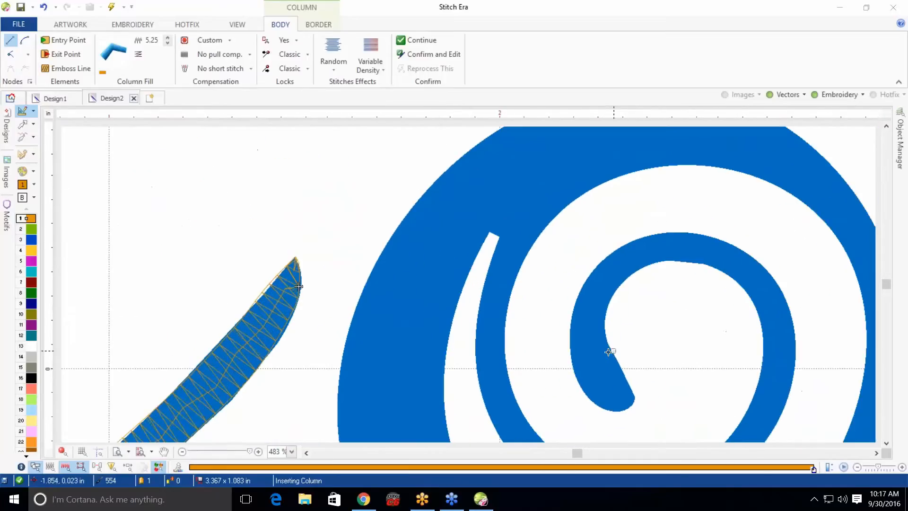
pyautogui.click(620, 412)
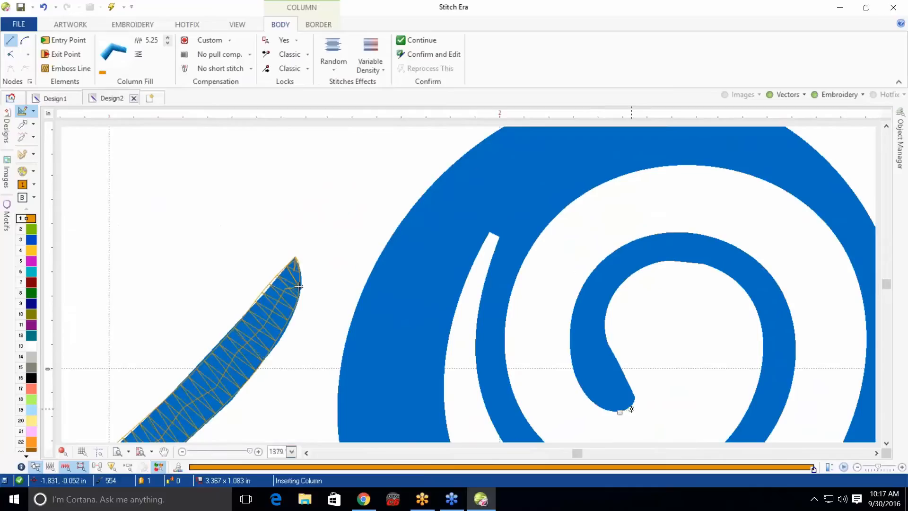
pyautogui.click(632, 404)
pyautogui.click(601, 403)
pyautogui.click(586, 390)
pyautogui.click(573, 363)
pyautogui.click(570, 333)
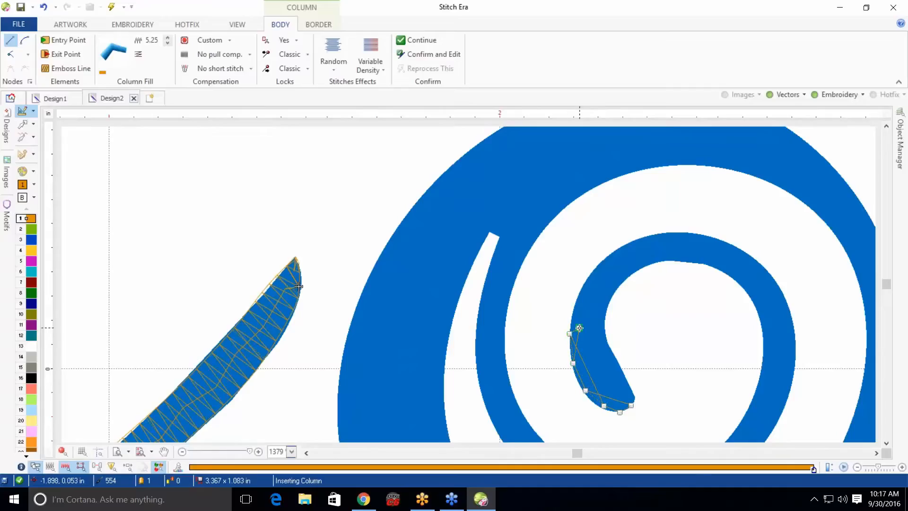
pyautogui.click(577, 297)
pyautogui.click(590, 274)
pyautogui.click(584, 272)
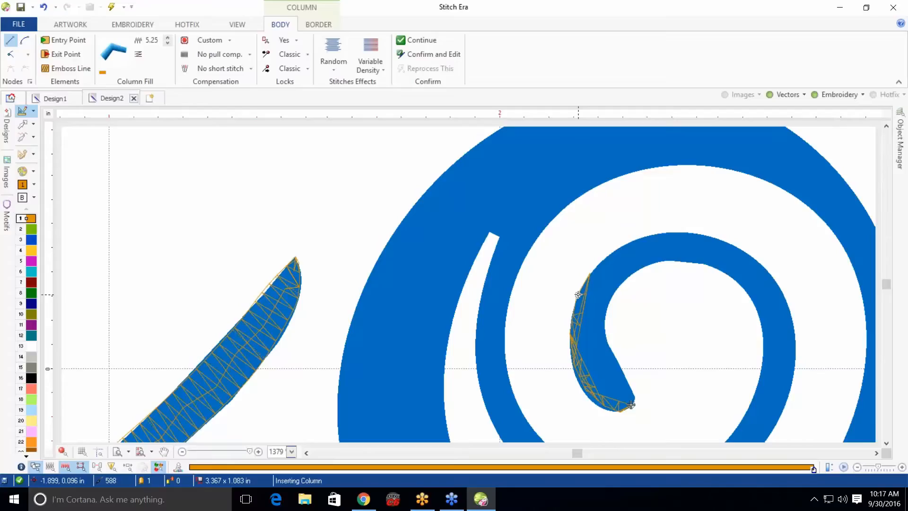
pyautogui.hotkey('ctrl', 'z')
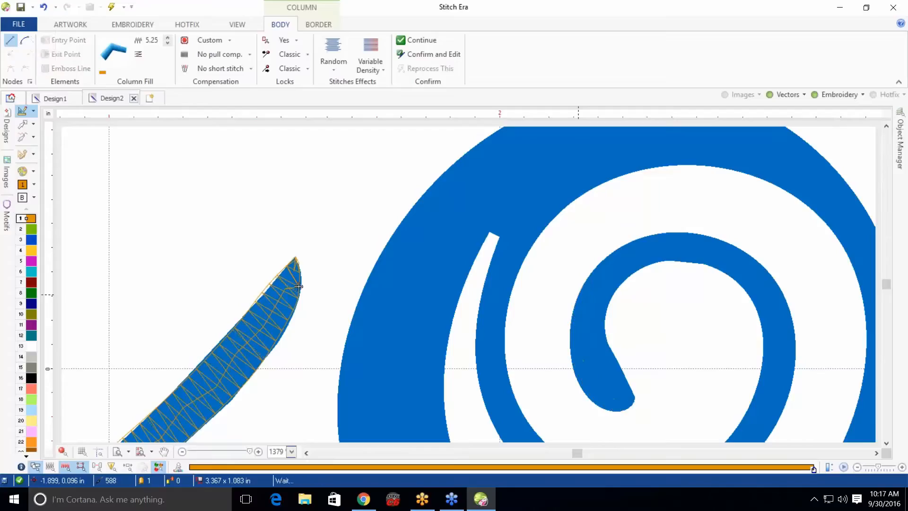
# Place column points around the end of the o's inner spiral again, then delete them
pyautogui.click(621, 410)
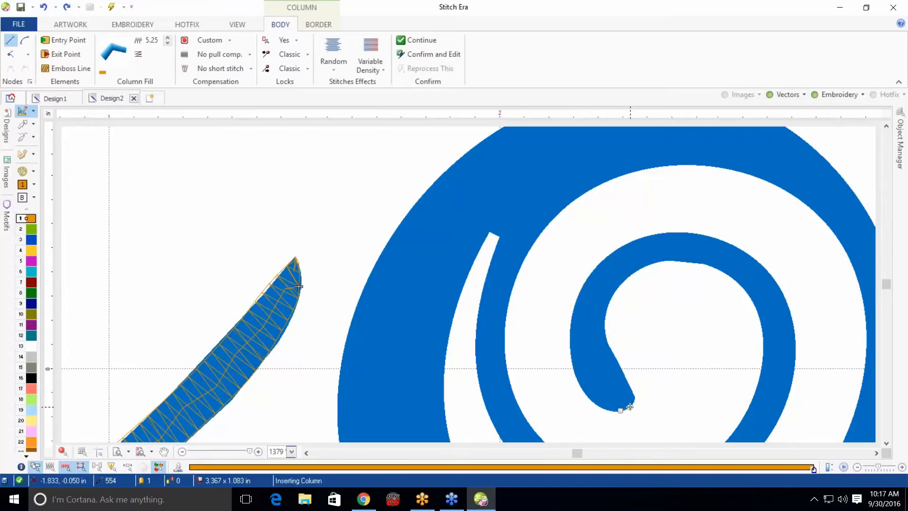
pyautogui.click(633, 402)
pyautogui.click(632, 391)
pyautogui.click(614, 401)
pyautogui.click(599, 406)
pyautogui.click(581, 386)
pyautogui.click(621, 367)
pyautogui.click(609, 348)
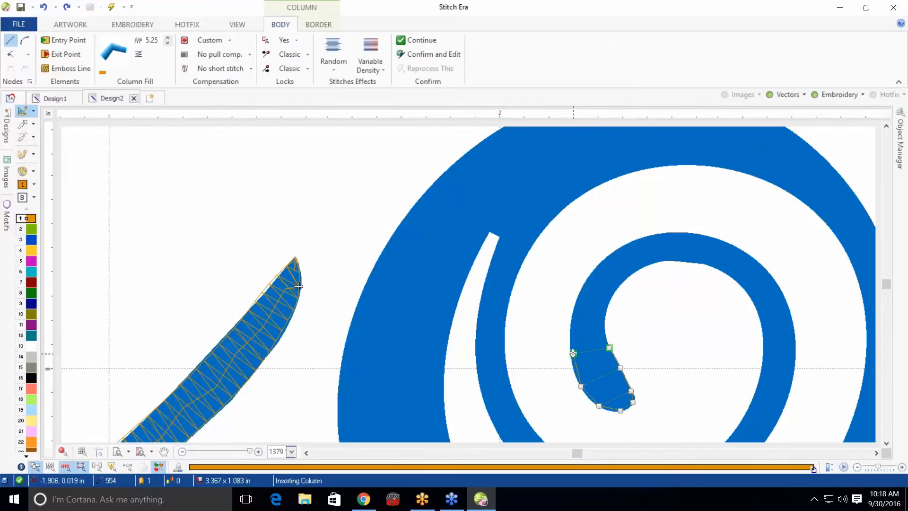
pyautogui.click(568, 350)
pyautogui.click(569, 321)
pyautogui.click(604, 325)
pyautogui.click(609, 300)
pyautogui.click(582, 290)
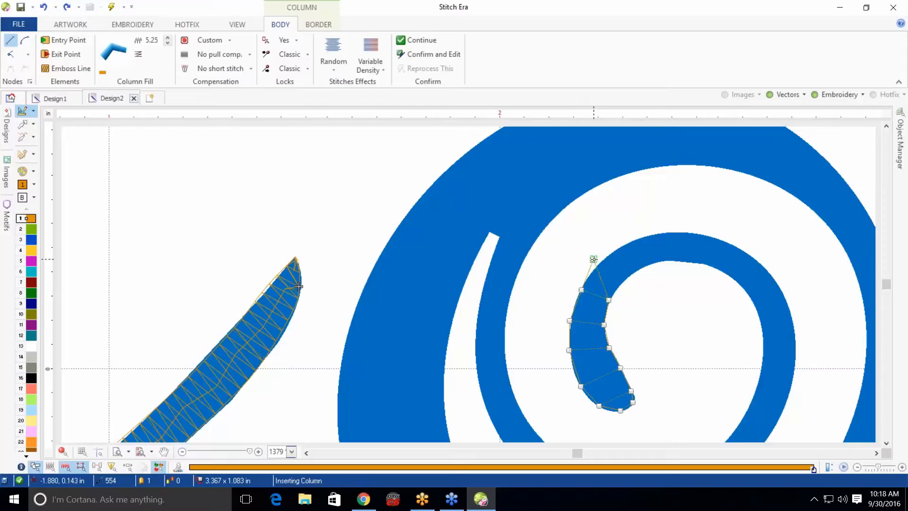
pyautogui.click(602, 263)
pyautogui.click(625, 284)
pyautogui.press('BackSpace')
pyautogui.press('BackSpace')
pyautogui.press('BackSpace')
pyautogui.press('BackSpace')
pyautogui.press('BackSpace')
pyautogui.press('BackSpace')
pyautogui.press('BackSpace')
pyautogui.press('BackSpace')
pyautogui.press('BackSpace')
pyautogui.press('BackSpace')
pyautogui.press('BackSpace')
pyautogui.press('BackSpace')
pyautogui.press('BackSpace')
pyautogui.press('BackSpace')
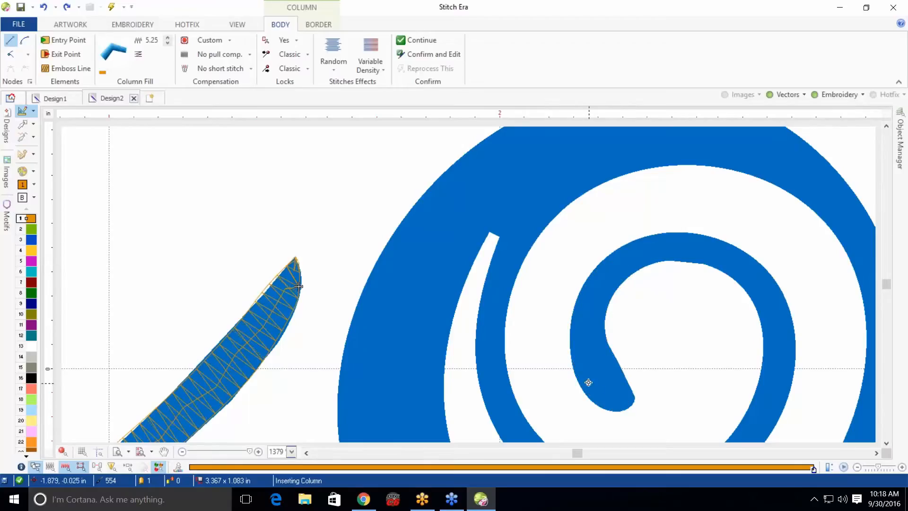
# Start a new column at the tip of the o's inner spiral, placing side points around its innermost curve
pyautogui.click(597, 476)
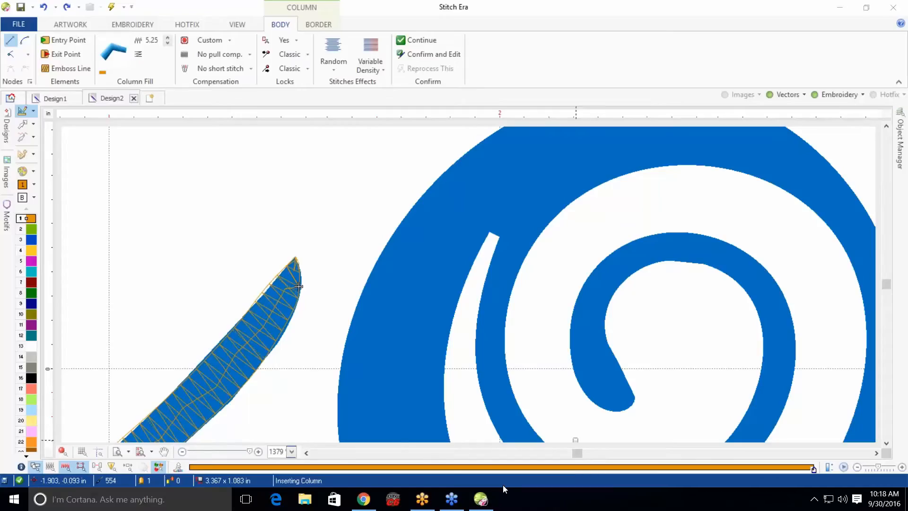
pyautogui.click(140, 452)
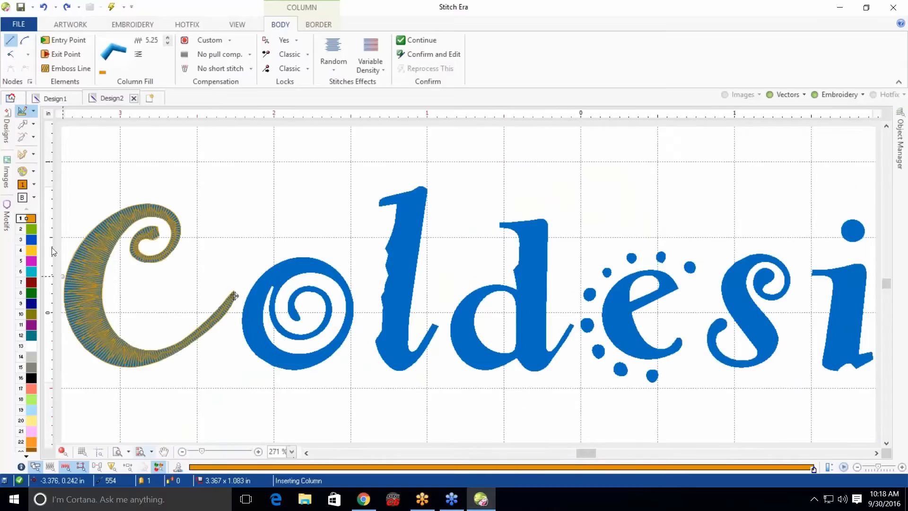
pyautogui.scroll(2, 89, 304)
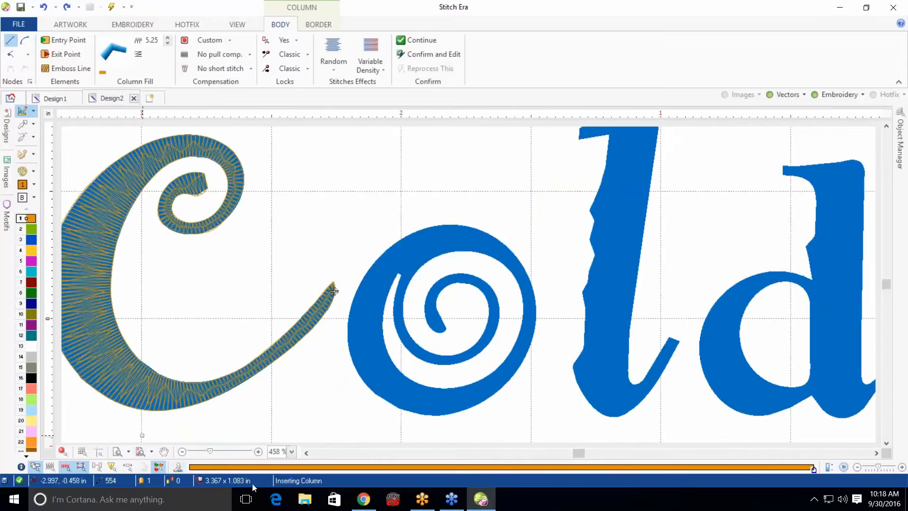
pyautogui.click(307, 453)
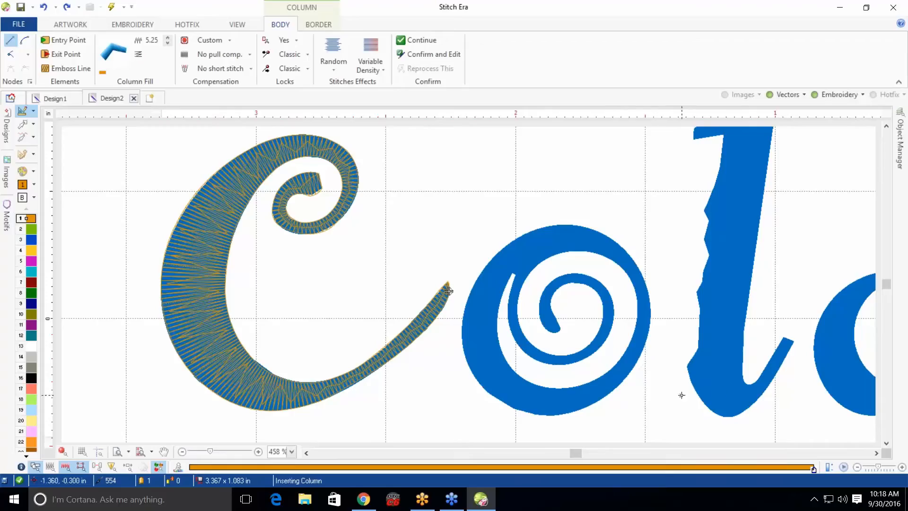
pyautogui.scroll(1, 570, 322)
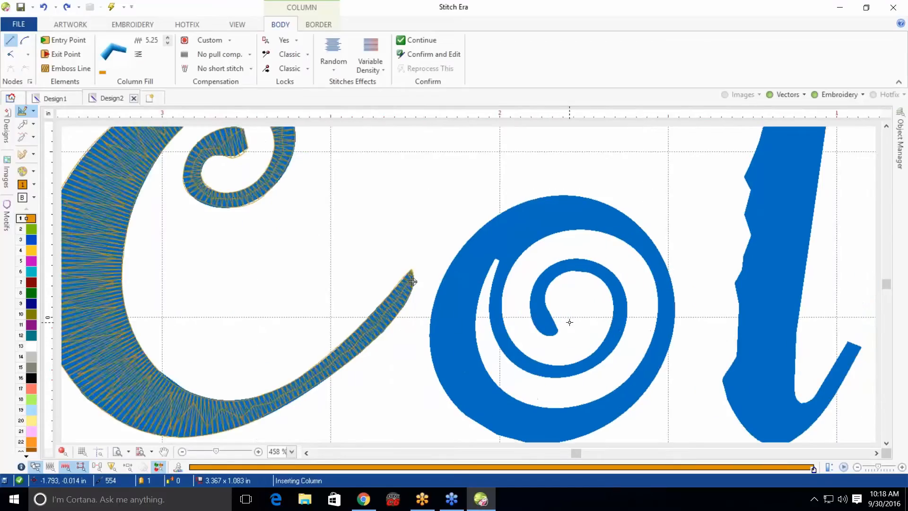
pyautogui.scroll(1, 569, 322)
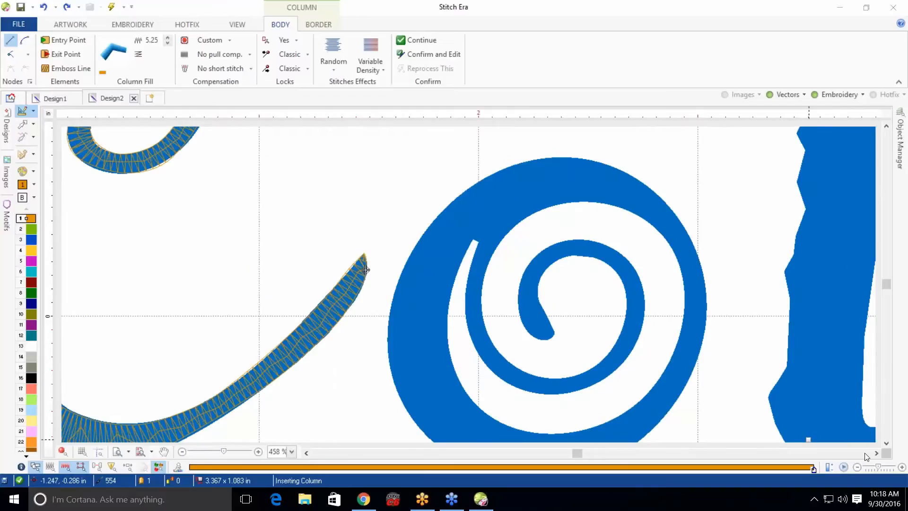
pyautogui.click(887, 444)
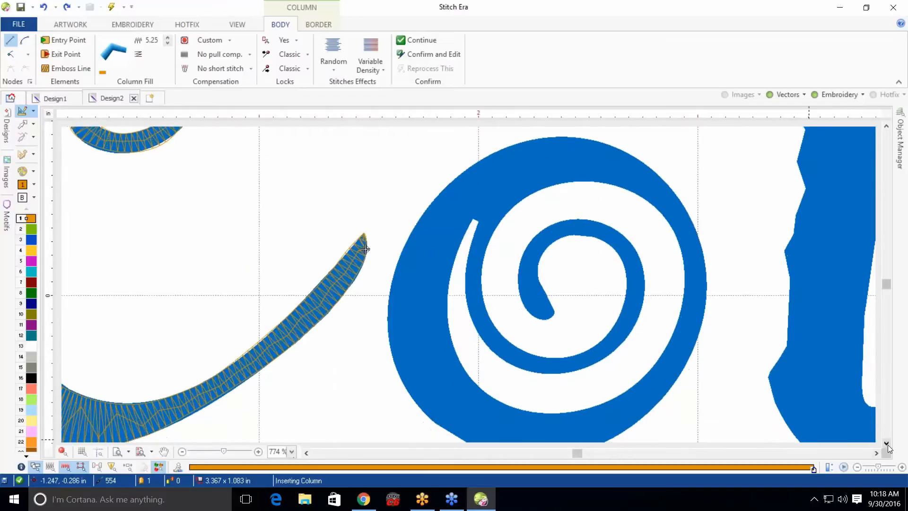
pyautogui.click(888, 445)
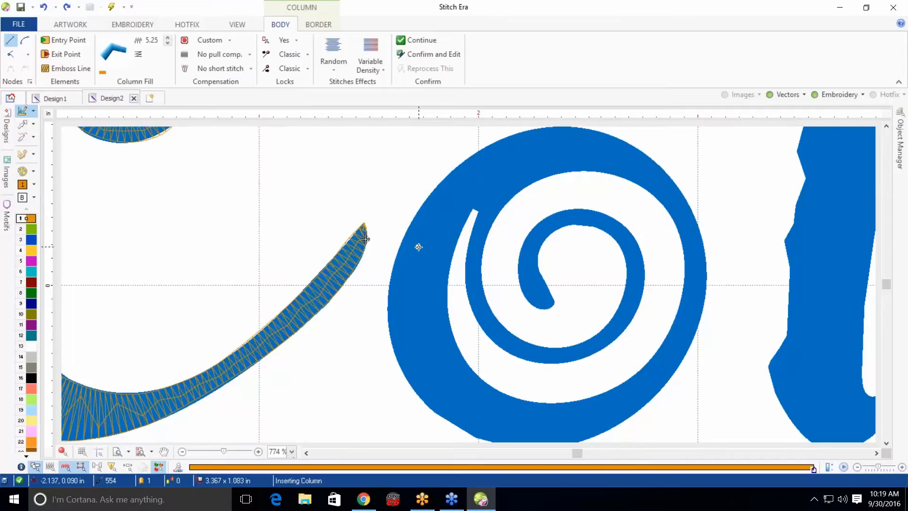
pyautogui.click(461, 173)
pyautogui.click(26, 40)
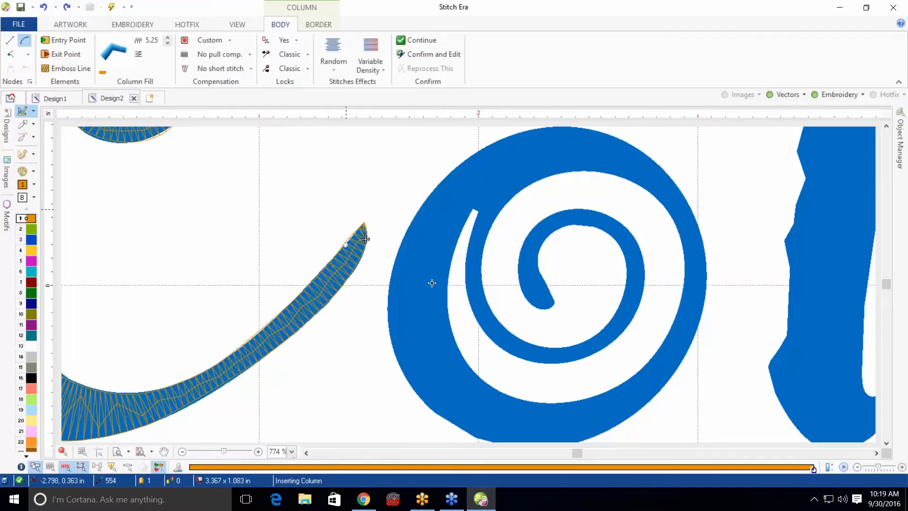
pyautogui.click(544, 302)
pyautogui.scroll(2, 574, 279)
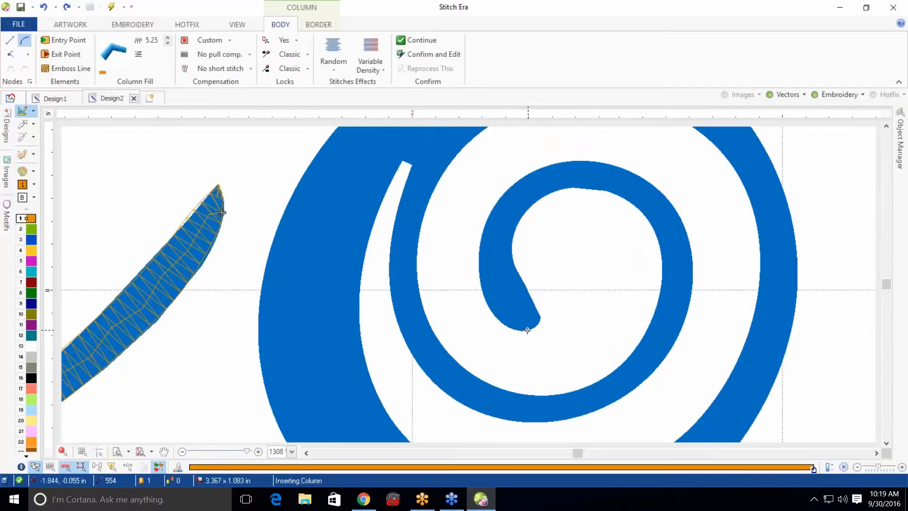
pyautogui.click(528, 330)
pyautogui.click(535, 325)
pyautogui.click(516, 330)
pyautogui.click(540, 318)
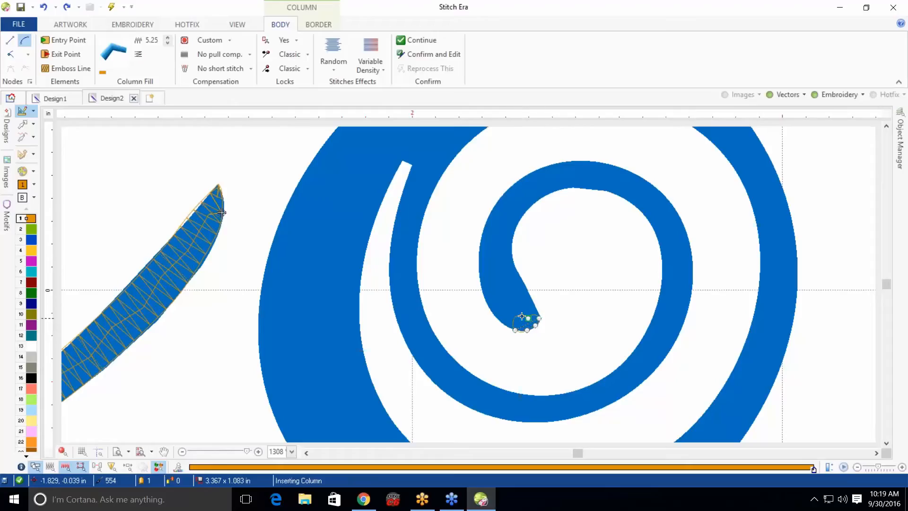
pyautogui.click(489, 305)
pyautogui.click(522, 289)
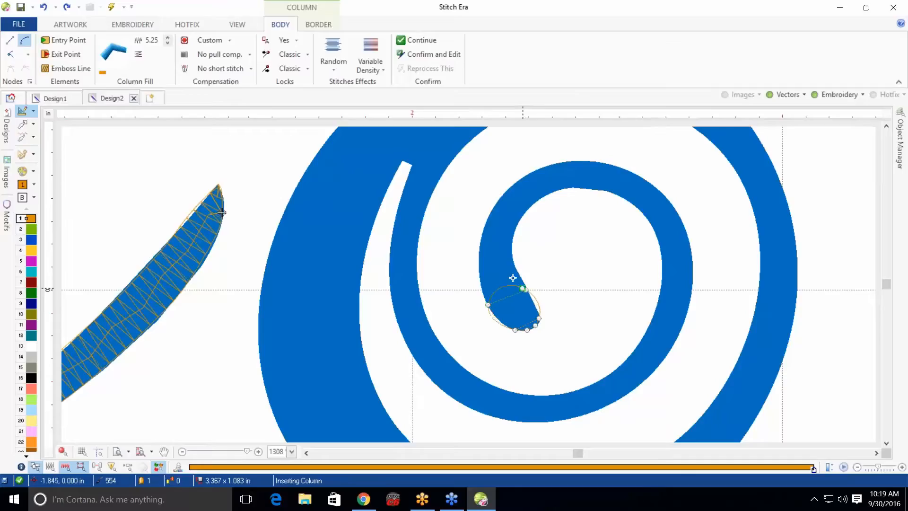
pyautogui.click(481, 244)
pyautogui.click(501, 247)
pyautogui.click(509, 247)
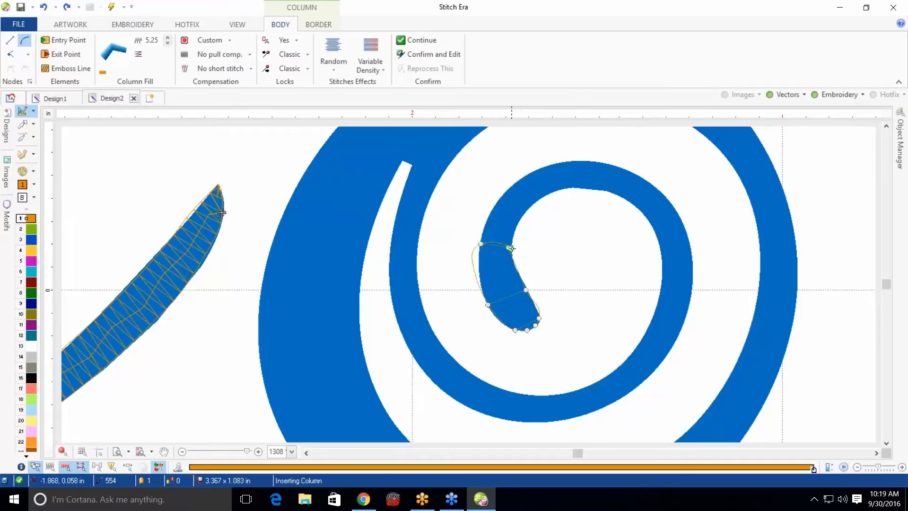
pyautogui.click(518, 182)
pyautogui.click(535, 200)
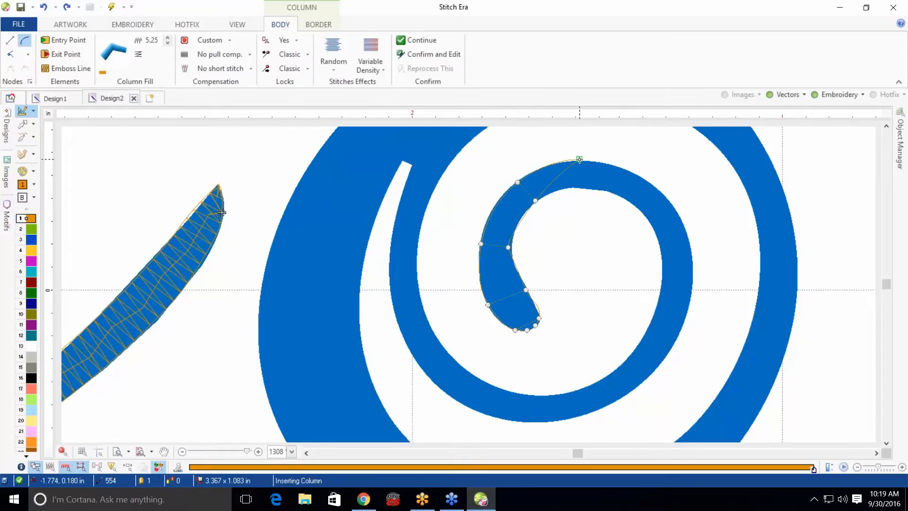
# Continue placing column side points across the top, right side and bottom of the o's inner spiral
pyautogui.click(579, 159)
pyautogui.click(581, 190)
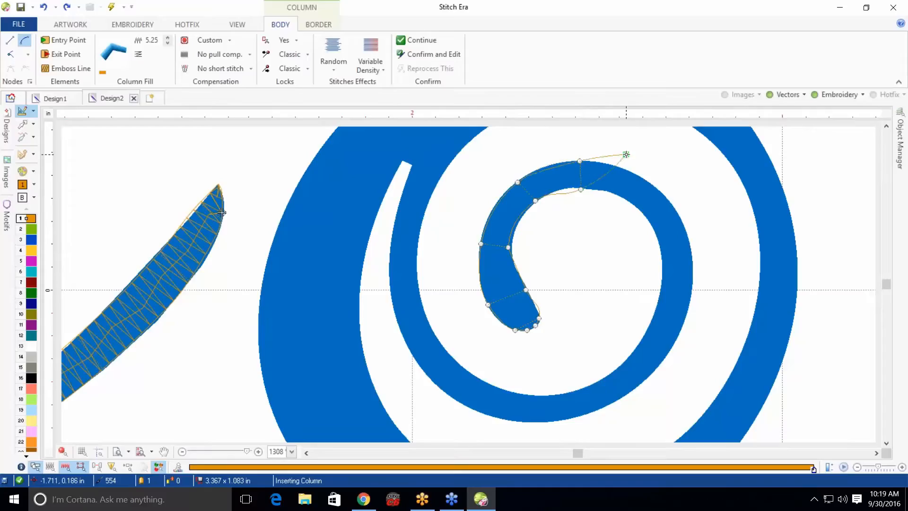
pyautogui.click(643, 180)
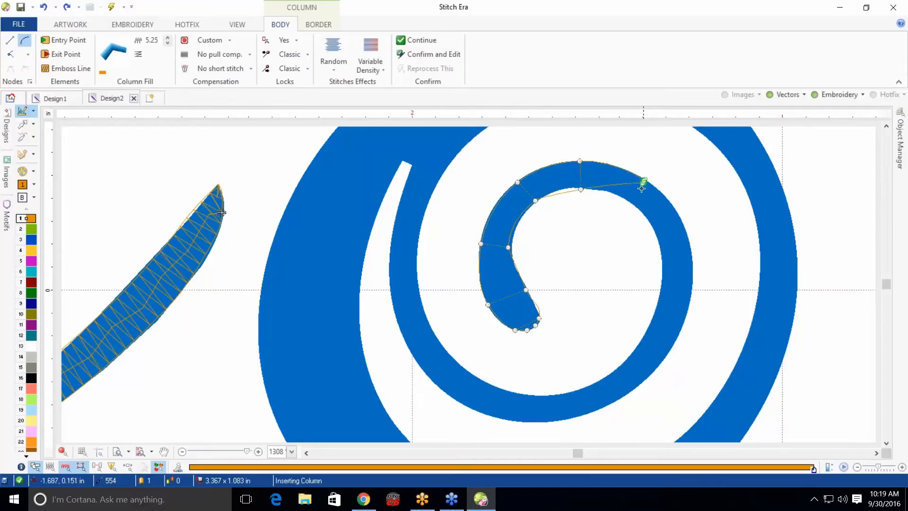
pyautogui.click(629, 200)
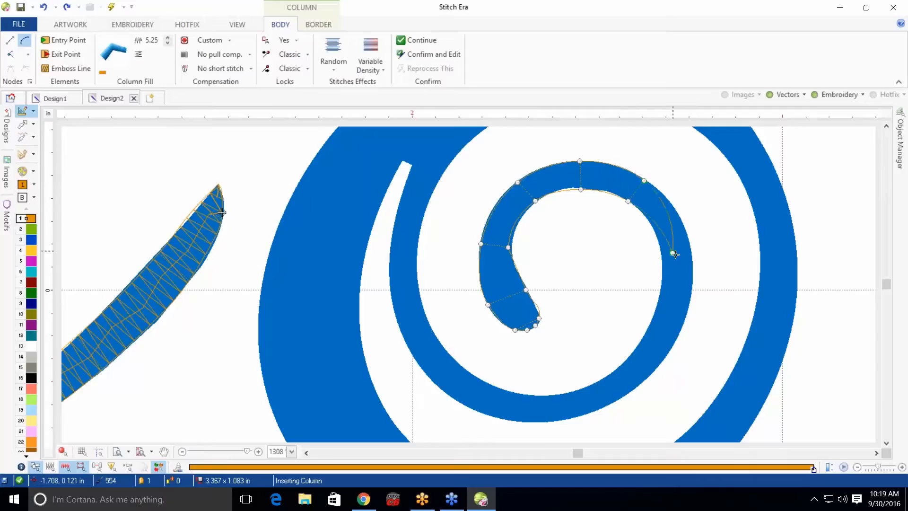
pyautogui.click(690, 247)
pyautogui.click(659, 252)
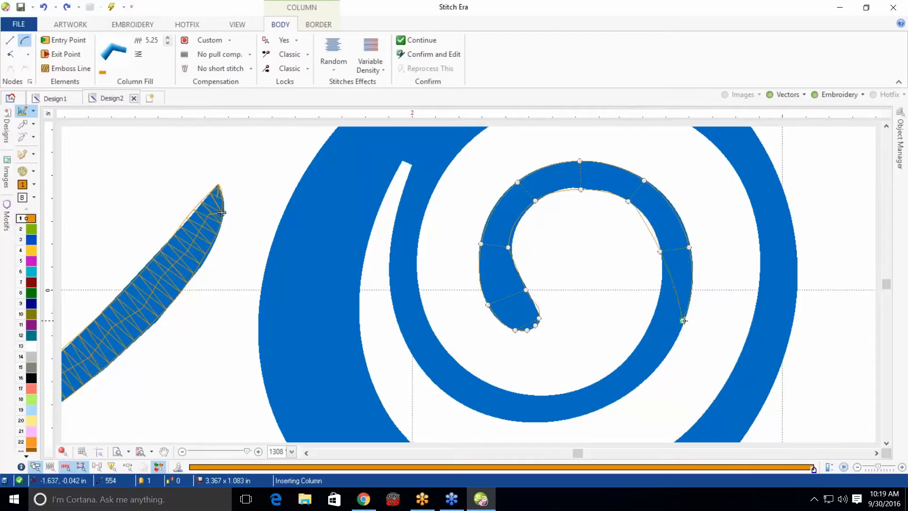
pyautogui.click(685, 320)
pyautogui.click(657, 312)
pyautogui.click(654, 373)
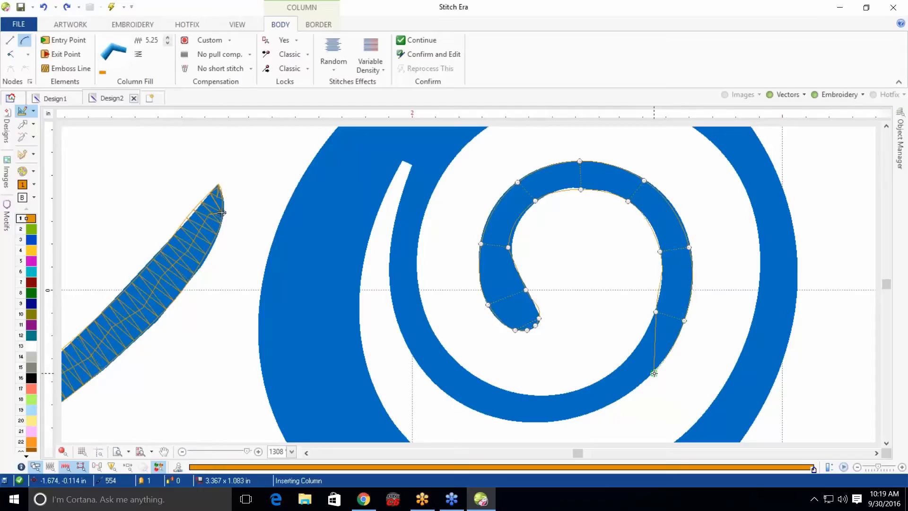
pyautogui.click(631, 356)
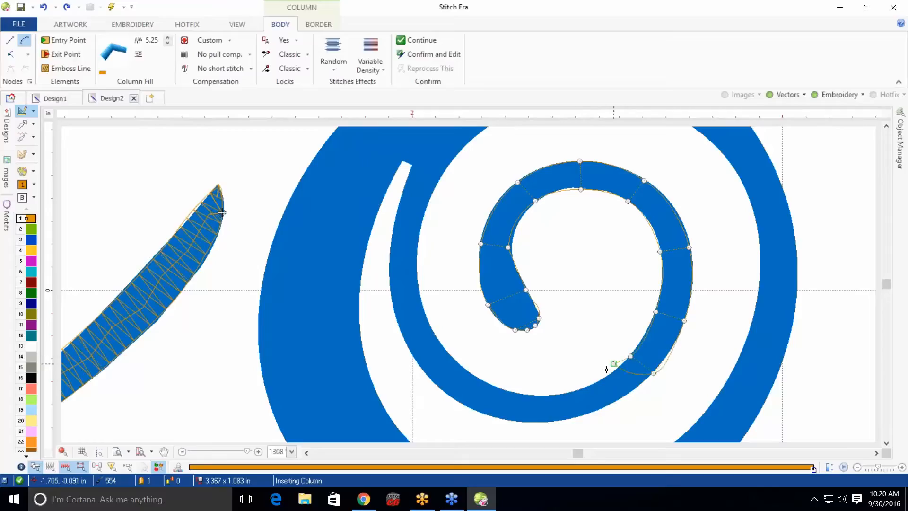
pyautogui.click(580, 415)
pyautogui.click(570, 395)
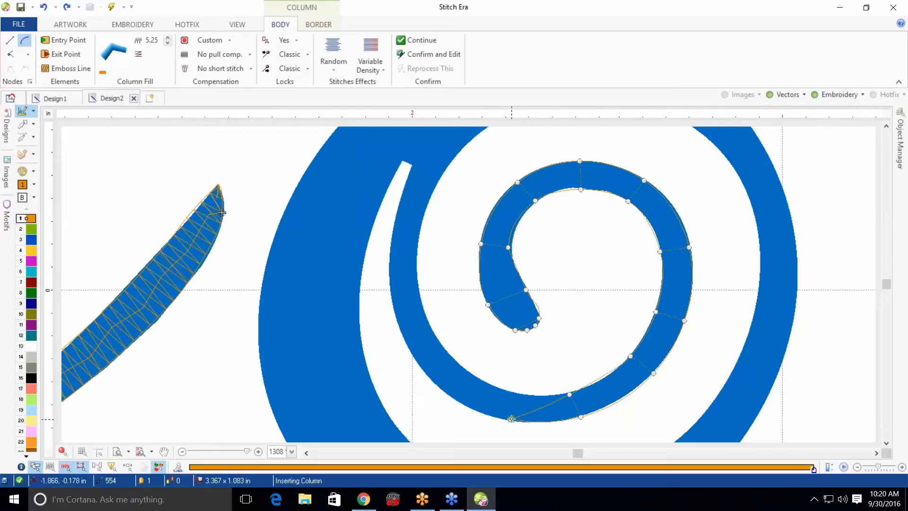
pyautogui.click(512, 420)
pyautogui.click(514, 391)
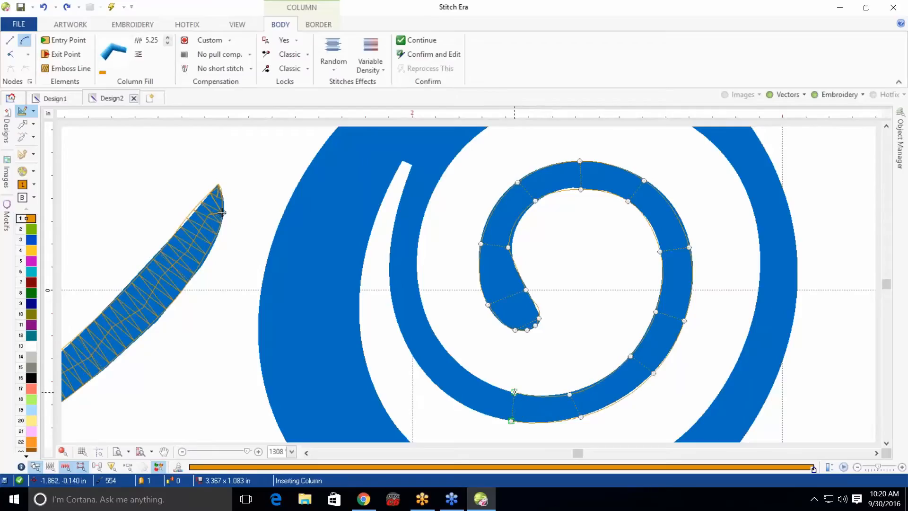
# Place the remaining column points up the spiral's left side to its pointed end and finish the column
pyautogui.click(461, 377)
pyautogui.click(426, 373)
pyautogui.click(447, 355)
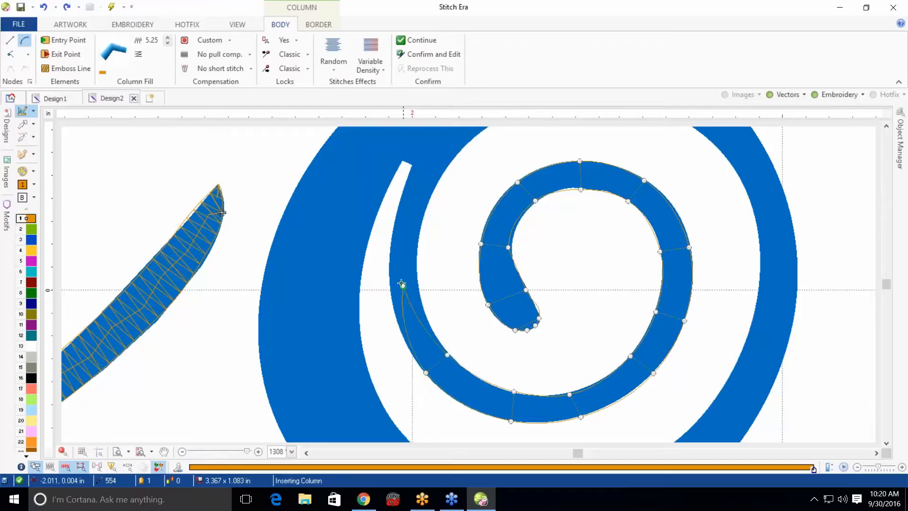
pyautogui.click(389, 273)
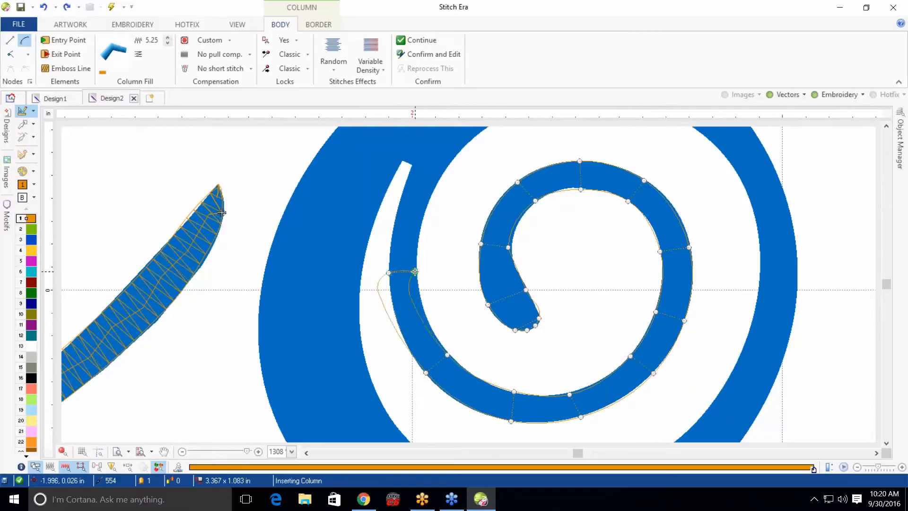
pyautogui.click(415, 271)
pyautogui.click(402, 192)
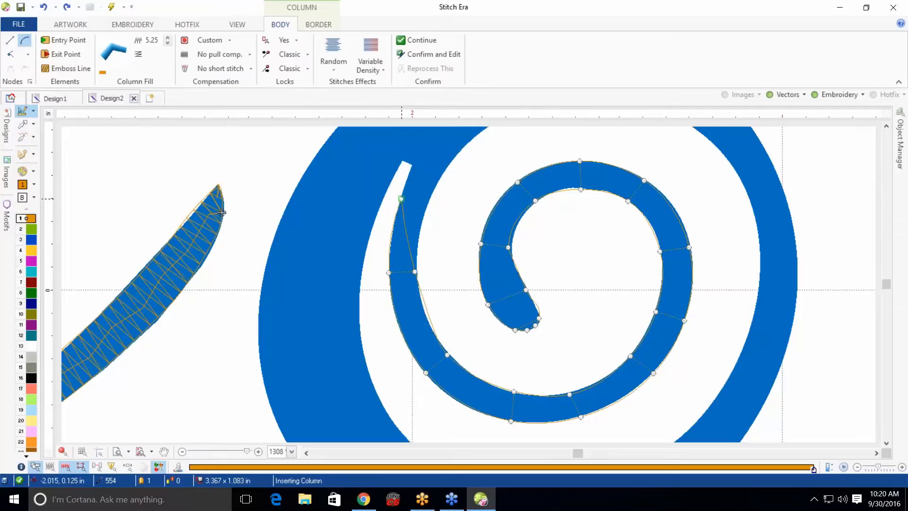
pyautogui.click(402, 200)
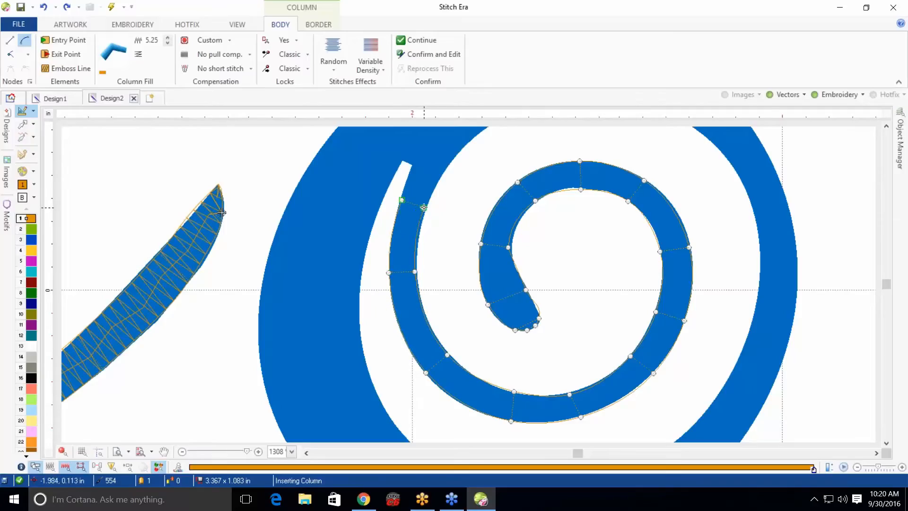
pyautogui.click(426, 206)
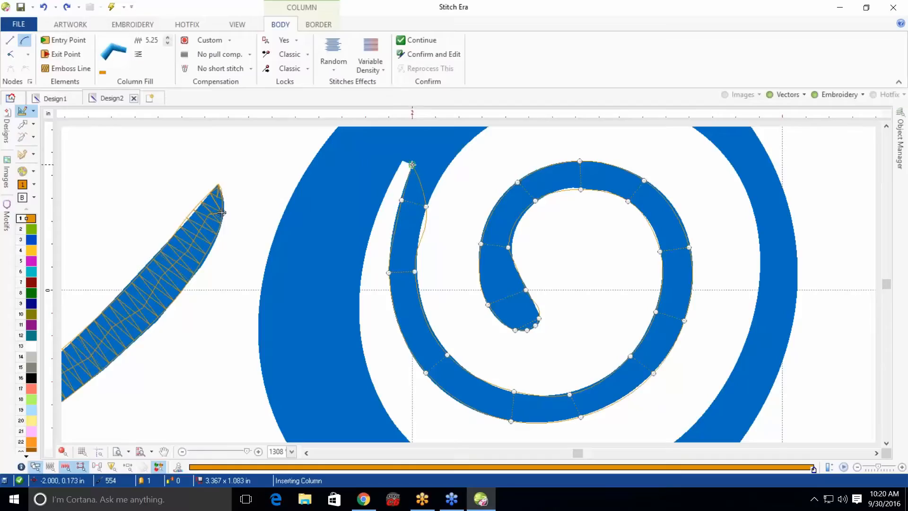
pyautogui.click(413, 165)
pyautogui.click(440, 175)
pyautogui.press('Return')
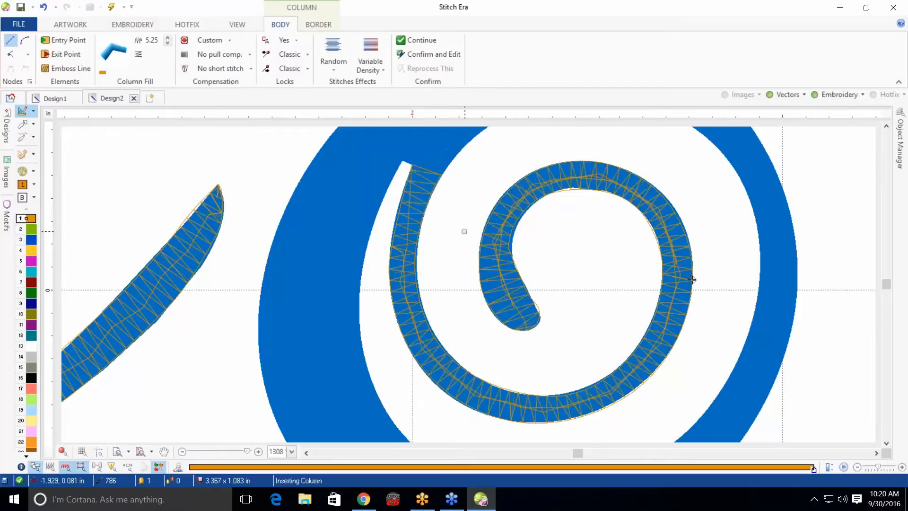
# Start a new column at the end of the o's outer spiral, placing side points across its top and right side
pyautogui.scroll(-1, 691, 278)
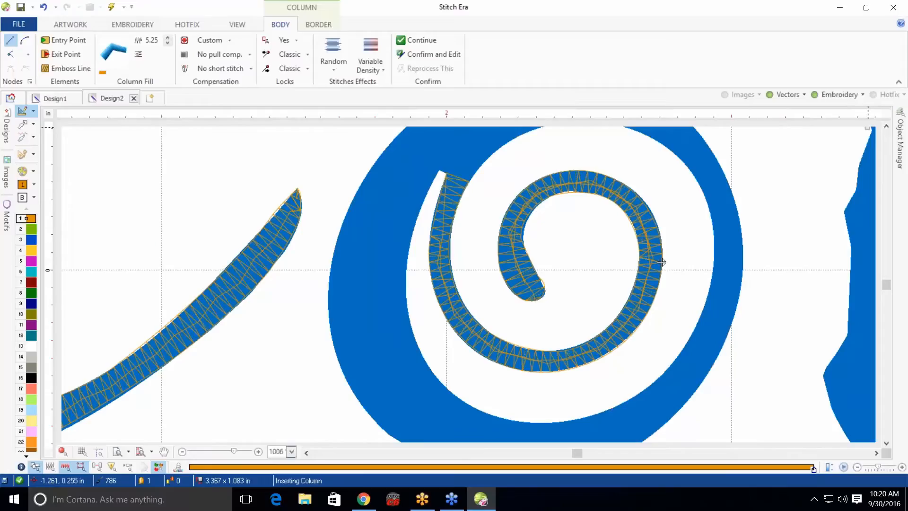
pyautogui.click(886, 126)
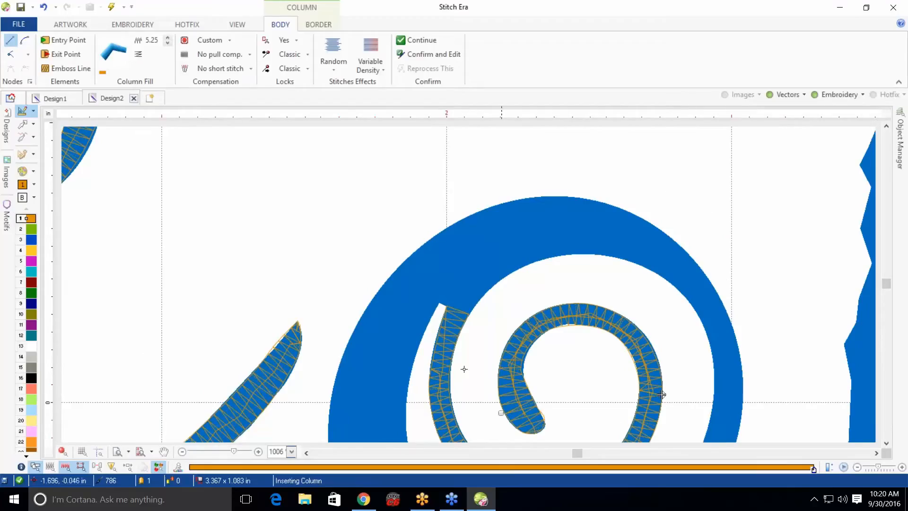
pyautogui.click(468, 314)
pyautogui.click(387, 281)
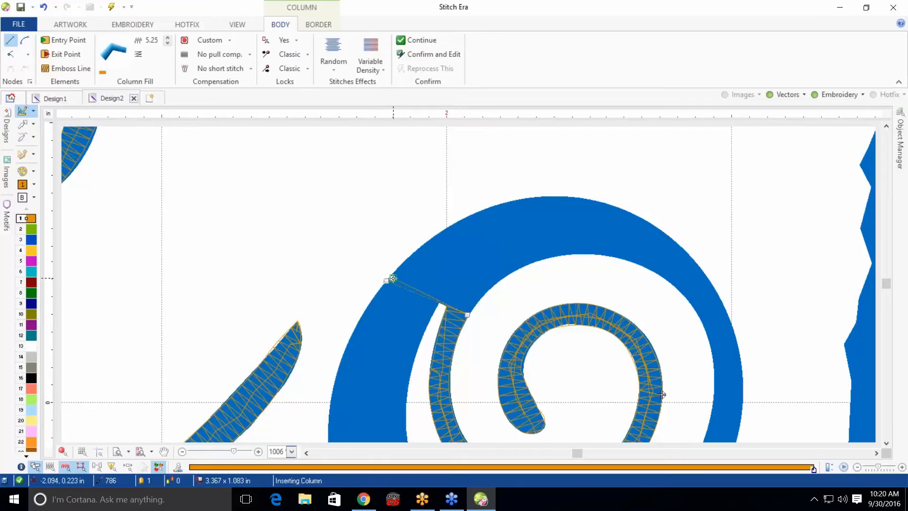
pyautogui.rightClick(500, 278)
pyautogui.click(461, 220)
pyautogui.click(575, 256)
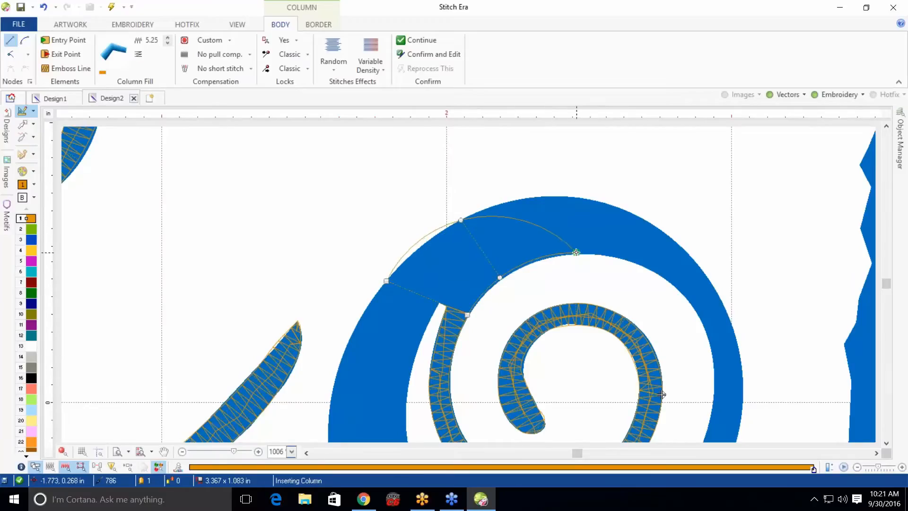
pyautogui.click(580, 202)
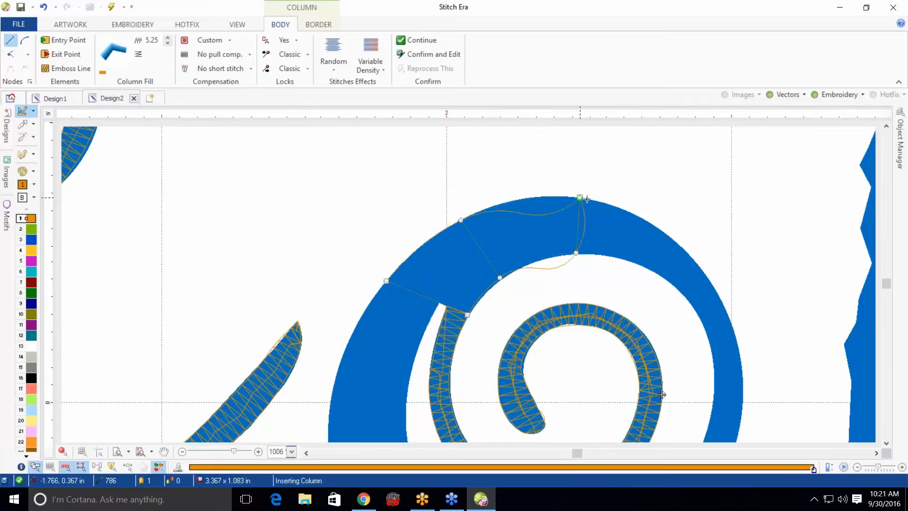
pyautogui.click(676, 287)
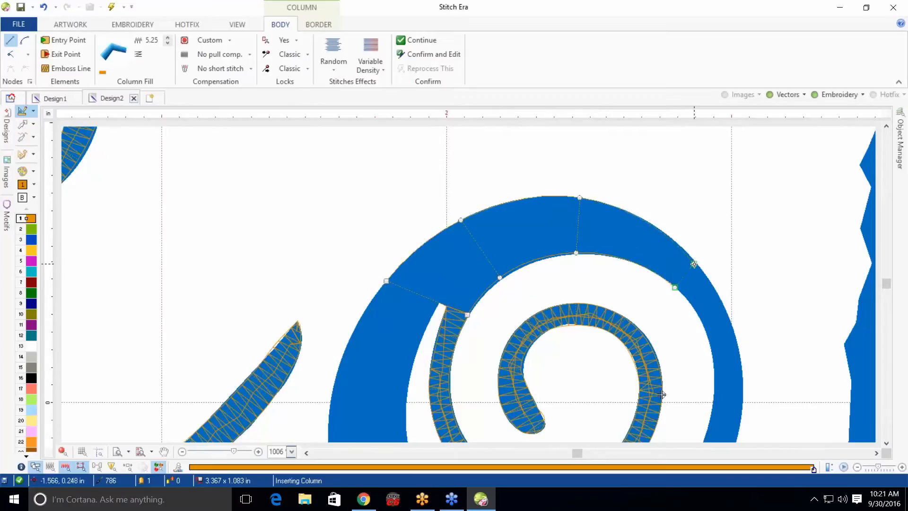
pyautogui.click(697, 262)
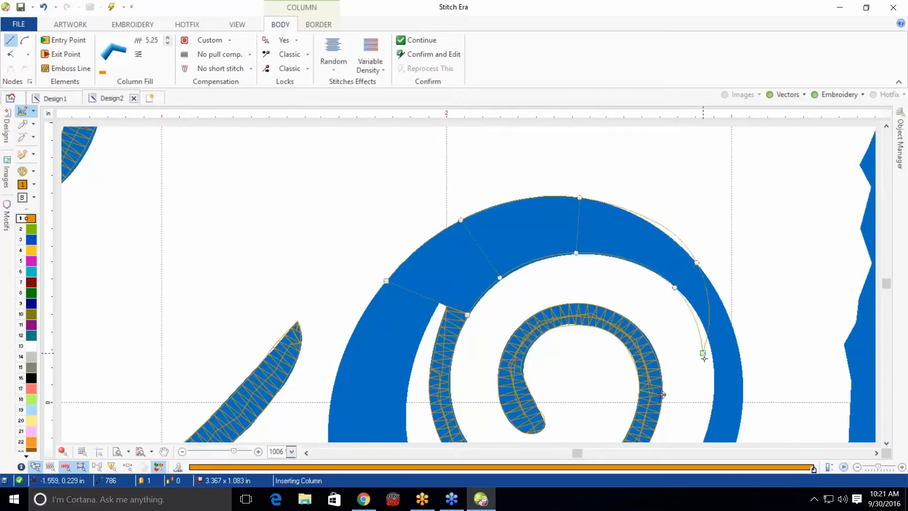
pyautogui.click(713, 403)
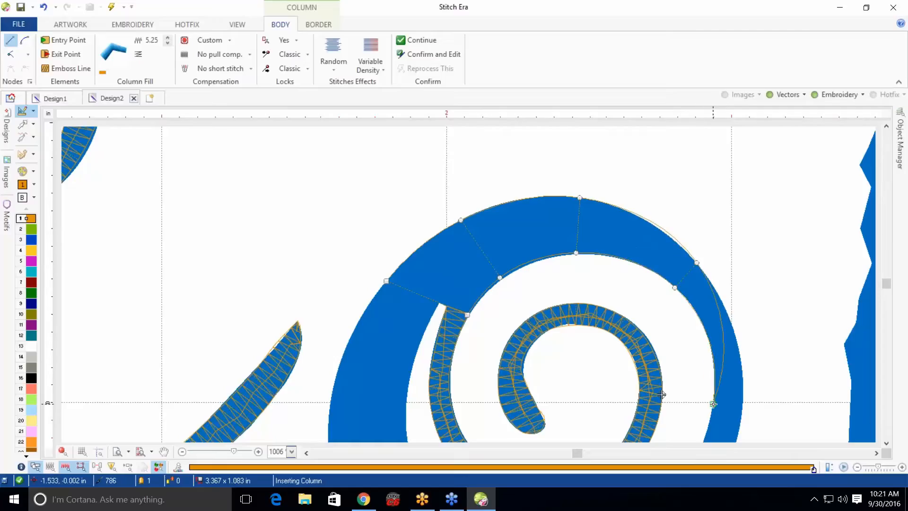
# Continue placing column points down the outer spiral's right side, removing and re-placing one misplaced point
pyautogui.click(742, 406)
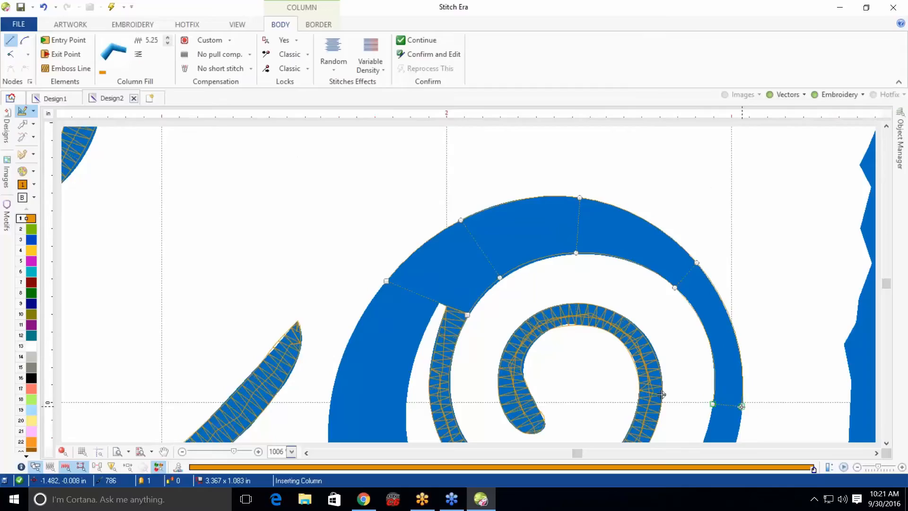
pyautogui.click(889, 442)
pyautogui.click(890, 442)
pyautogui.click(889, 442)
pyautogui.click(890, 441)
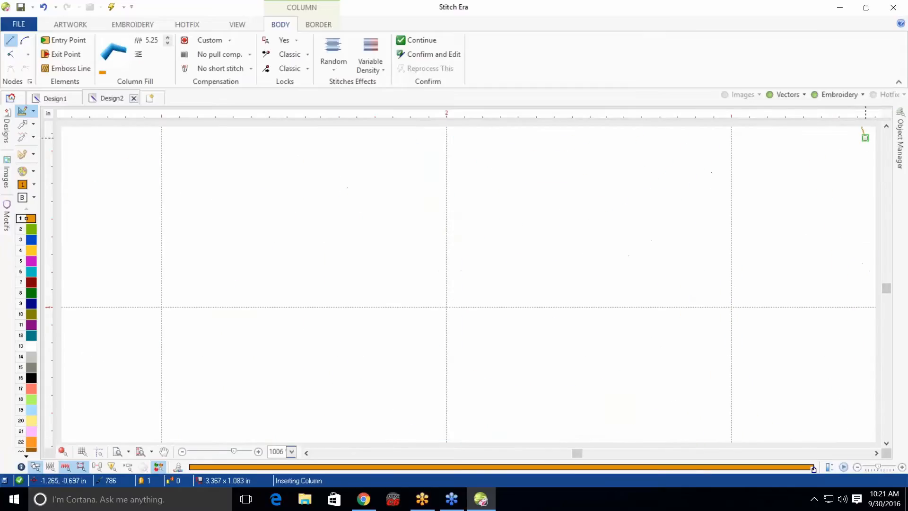
pyautogui.click(886, 127)
pyautogui.click(887, 126)
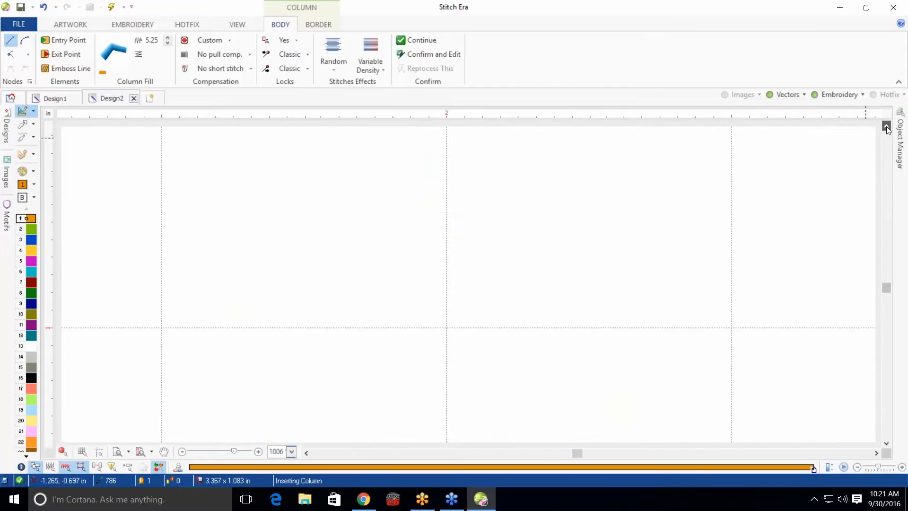
pyautogui.click(887, 126)
pyautogui.click(887, 126)
pyautogui.click(887, 127)
pyautogui.click(886, 126)
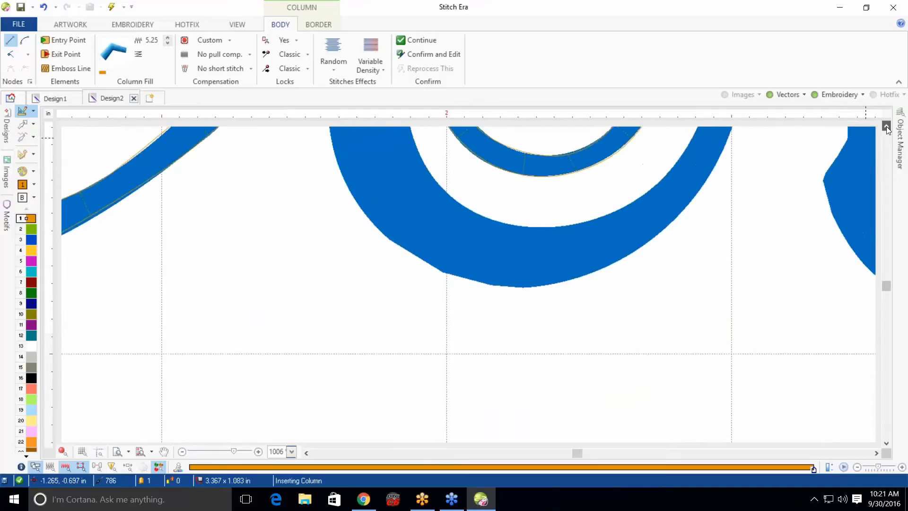
pyautogui.click(886, 126)
pyautogui.click(886, 127)
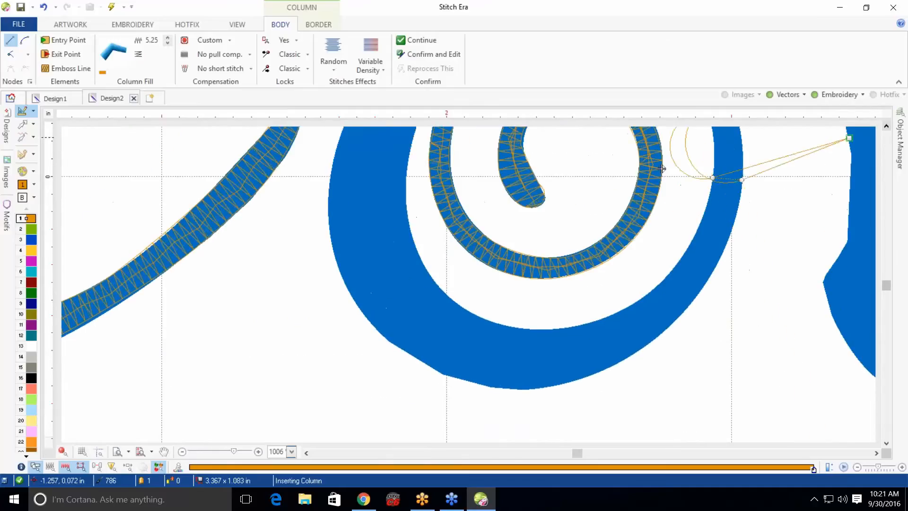
pyautogui.click(685, 250)
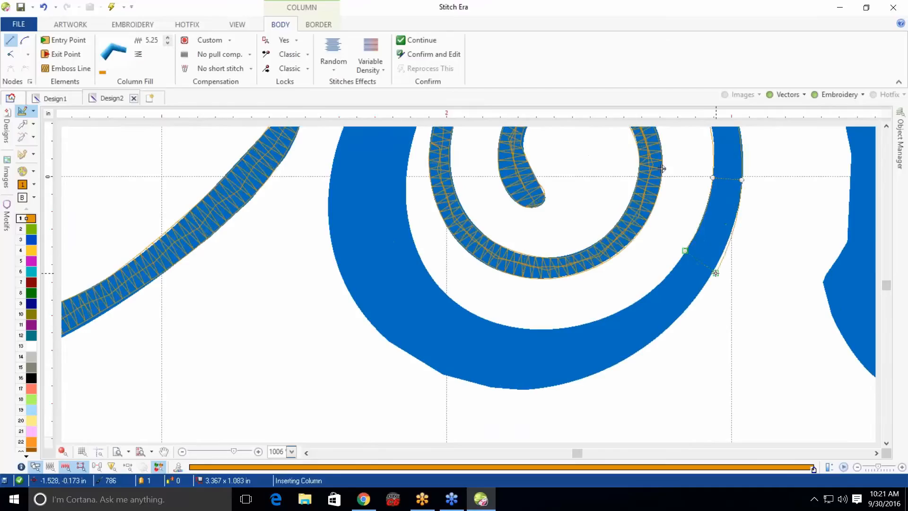
pyautogui.press('BackSpace')
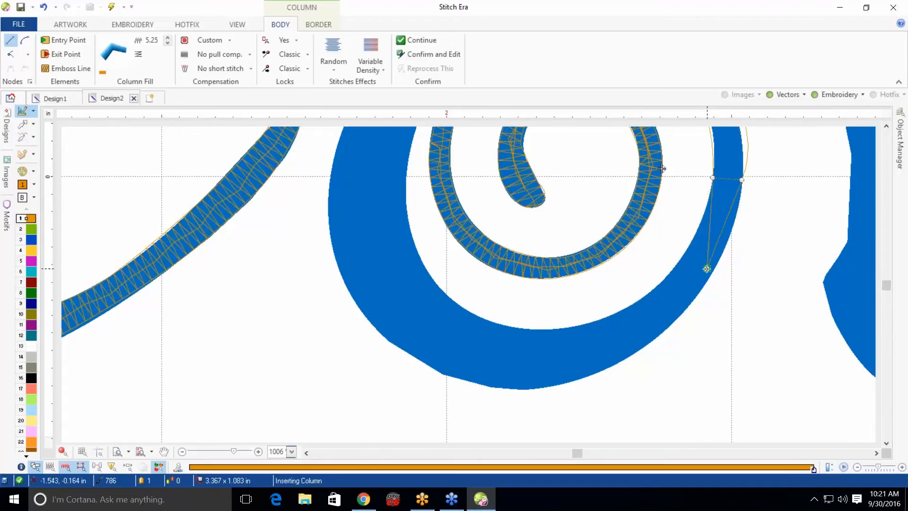
pyautogui.click(684, 256)
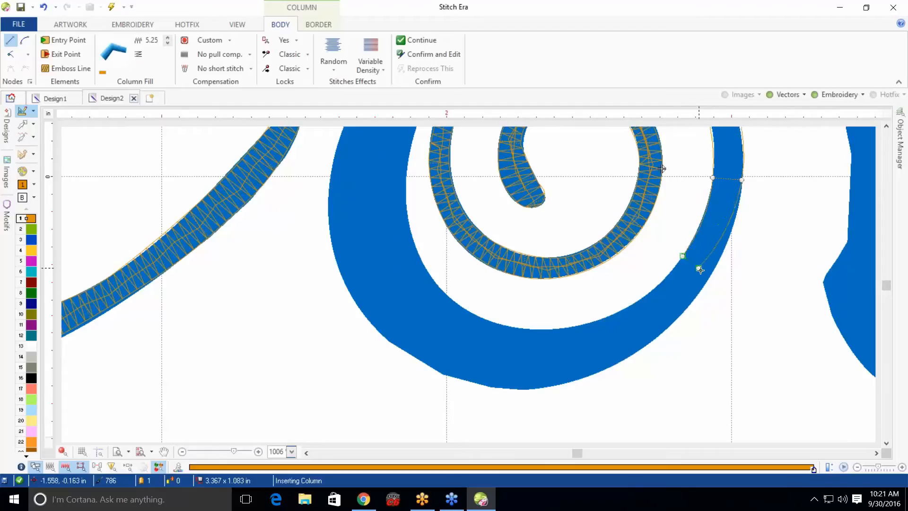
pyautogui.click(708, 275)
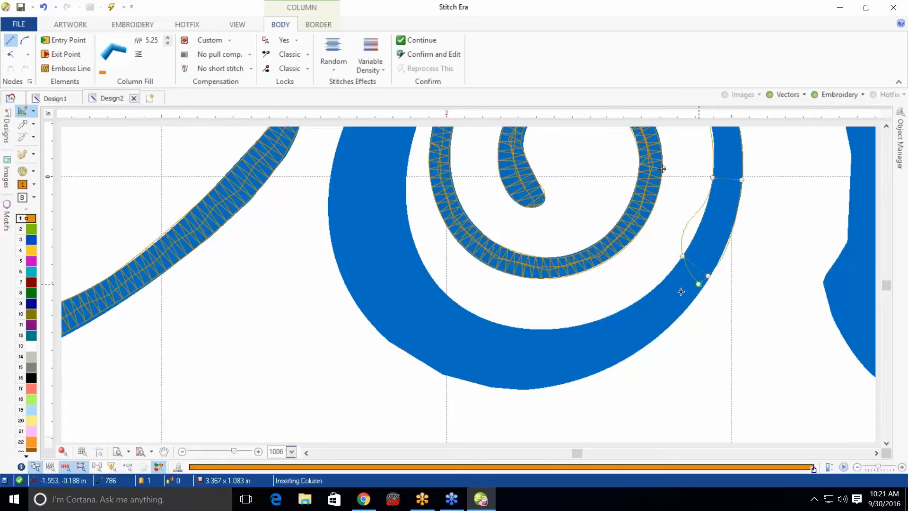
# Place column side points along the outer spiral's bottom and up its left side
pyautogui.click(628, 306)
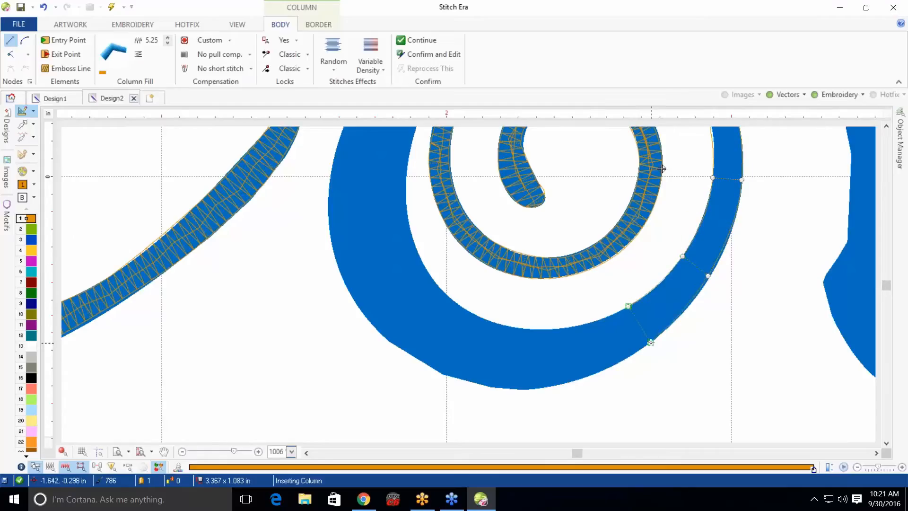
pyautogui.click(651, 342)
pyautogui.click(544, 329)
pyautogui.click(552, 387)
pyautogui.click(465, 309)
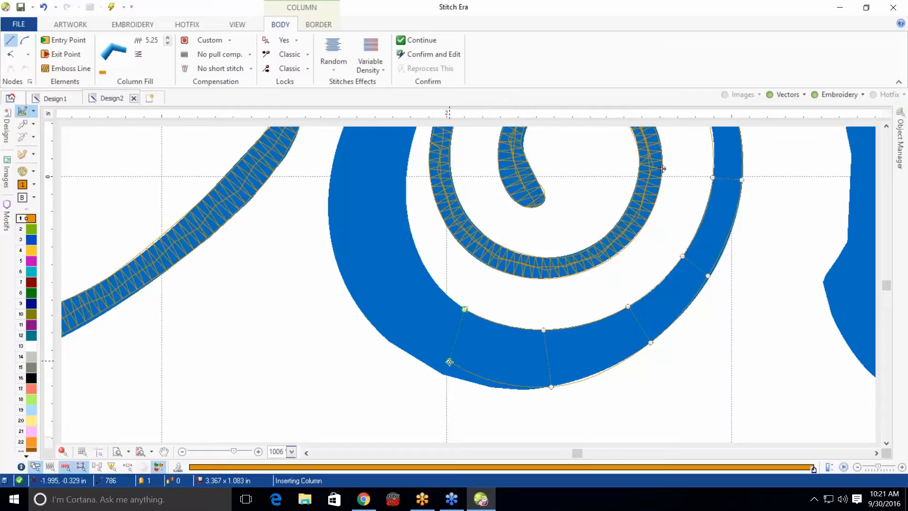
pyautogui.click(430, 364)
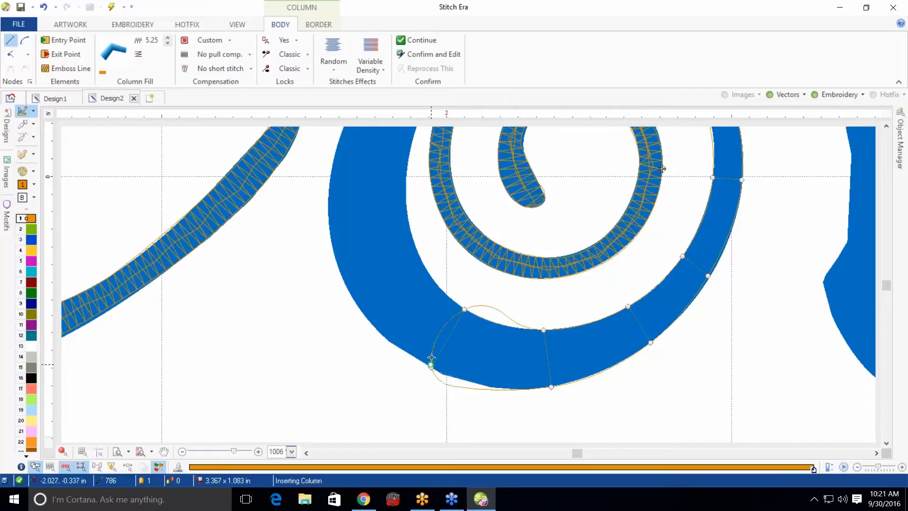
pyautogui.click(419, 261)
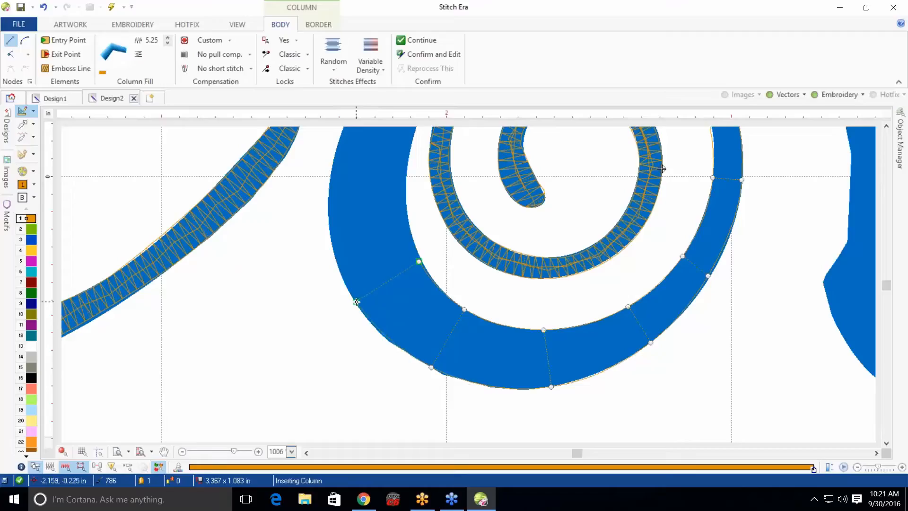
pyautogui.click(357, 301)
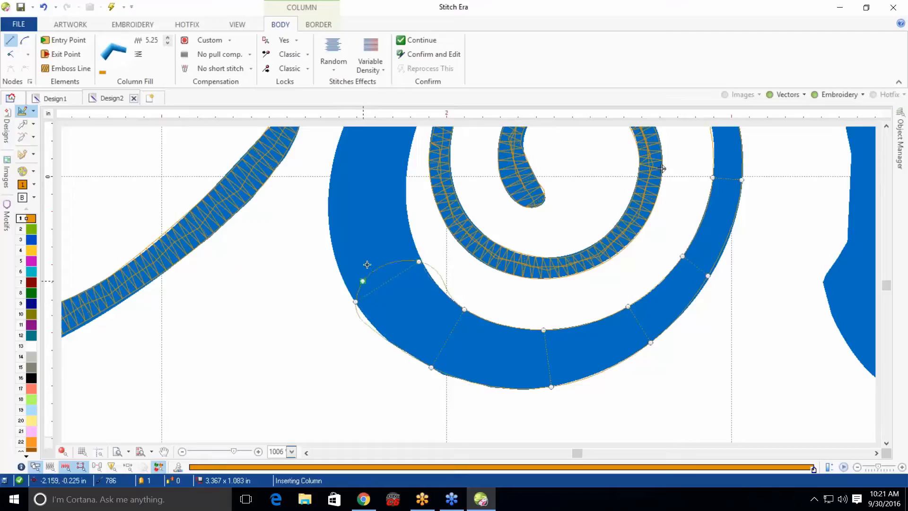
pyautogui.click(404, 182)
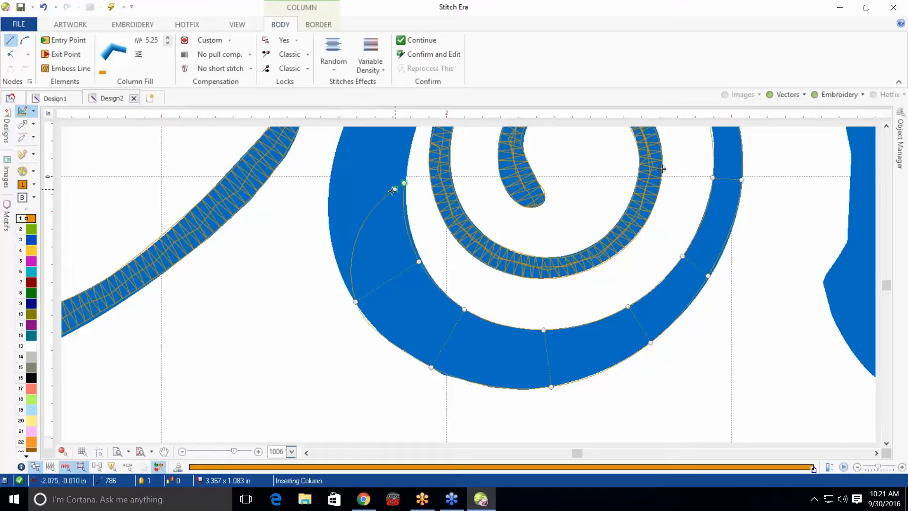
pyautogui.click(330, 183)
pyautogui.click(704, 173)
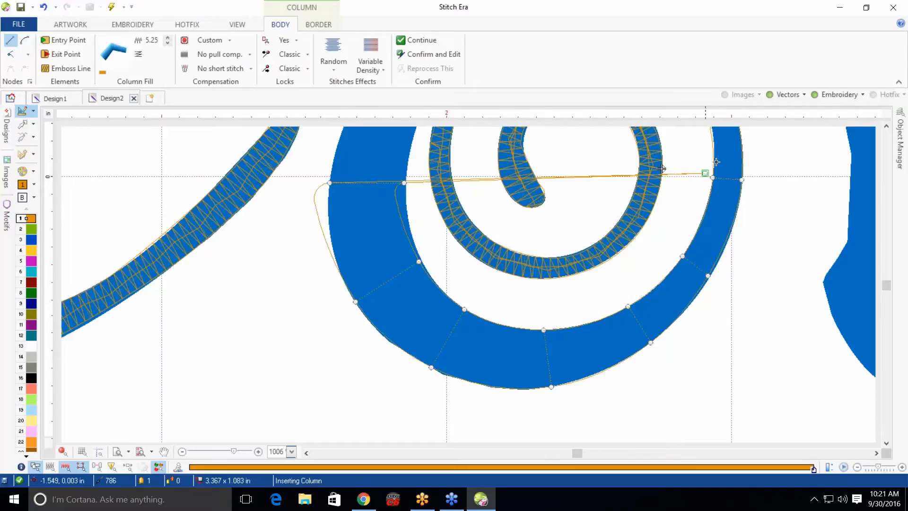
# Place the last column points up to the outer spiral's starting edge and finish the column
pyautogui.click(886, 126)
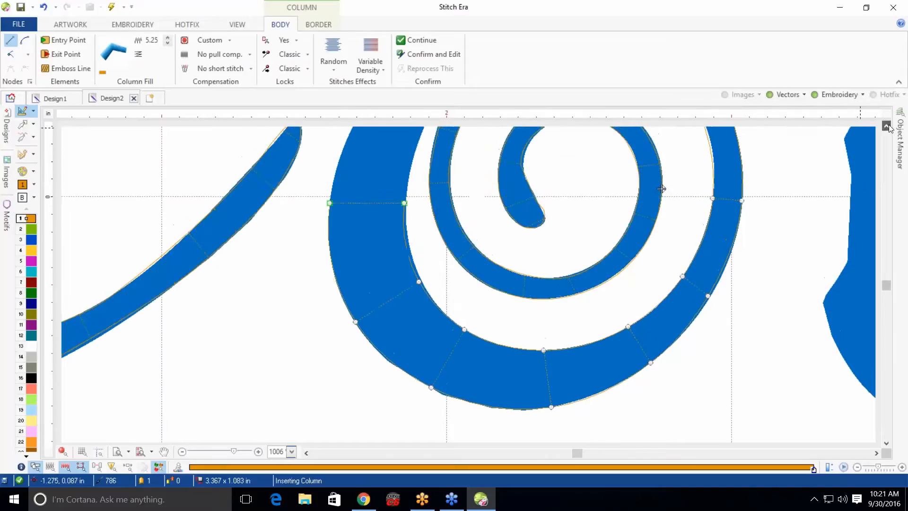
pyautogui.click(887, 126)
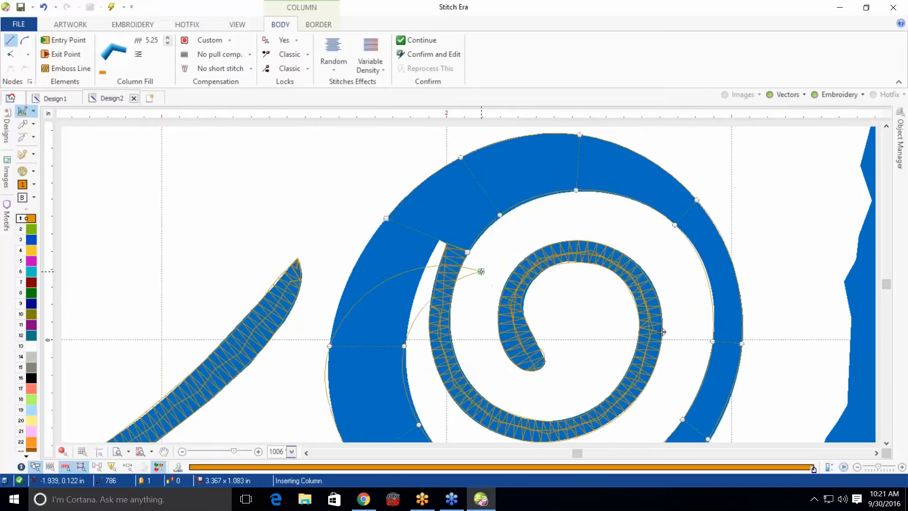
pyautogui.click(419, 280)
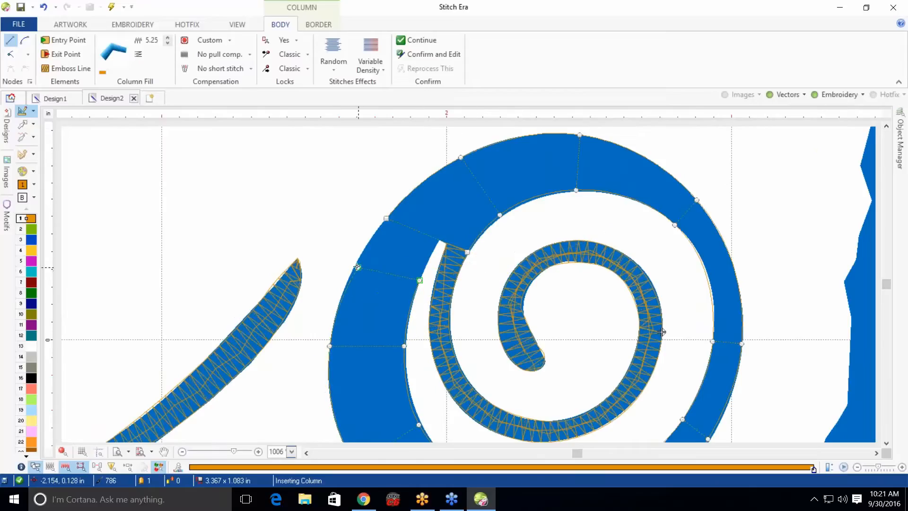
pyautogui.click(358, 258)
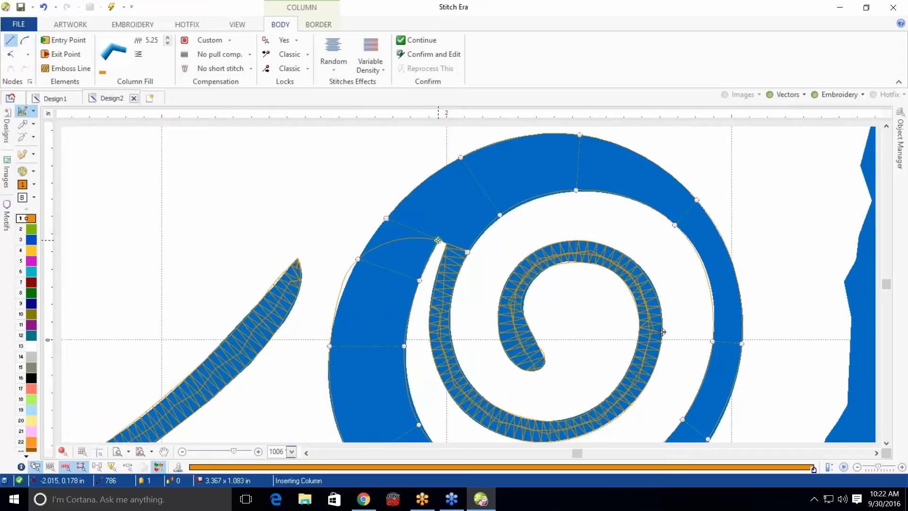
pyautogui.click(439, 239)
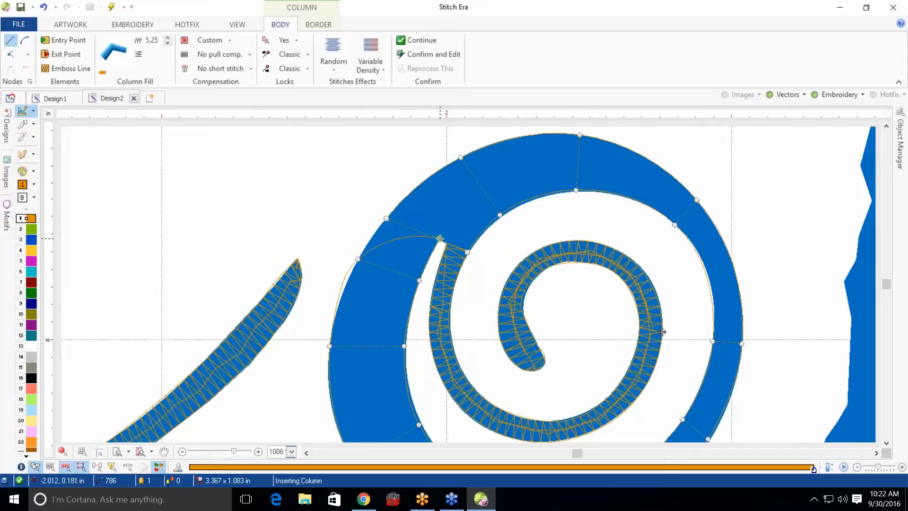
pyautogui.click(386, 220)
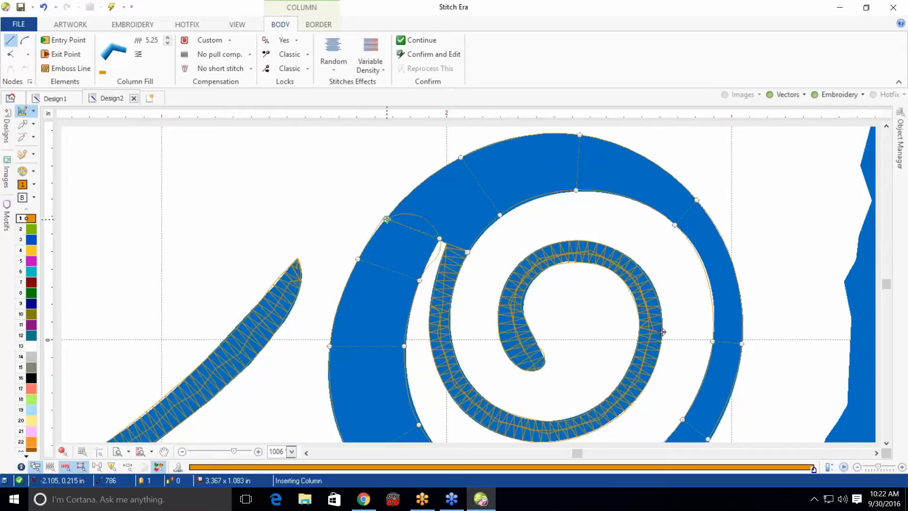
pyautogui.press('Return')
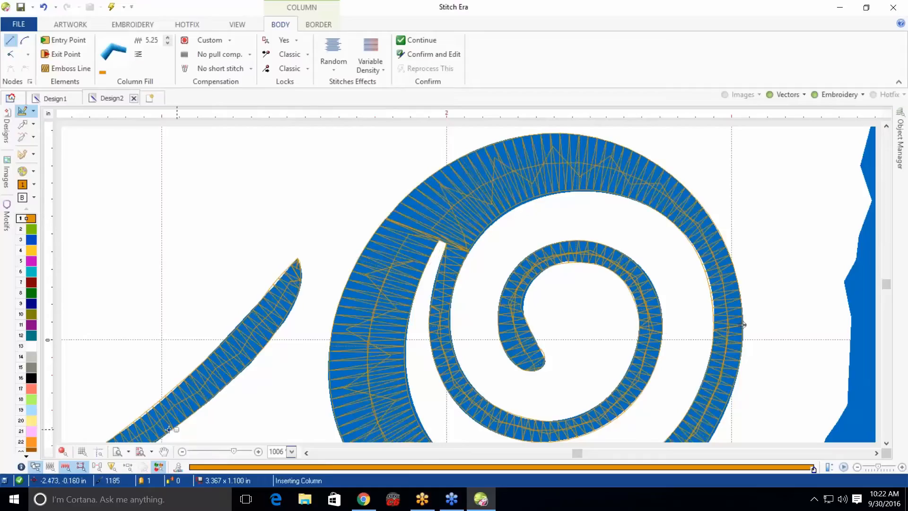
# Fit the whole design in view and switch on the realistic stitch preview to inspect the C and o
pyautogui.click(140, 451)
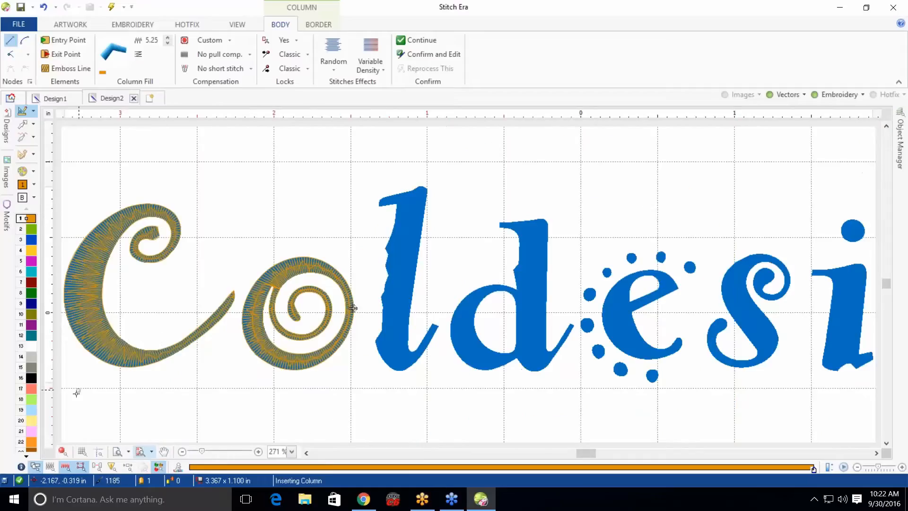
pyautogui.click(63, 450)
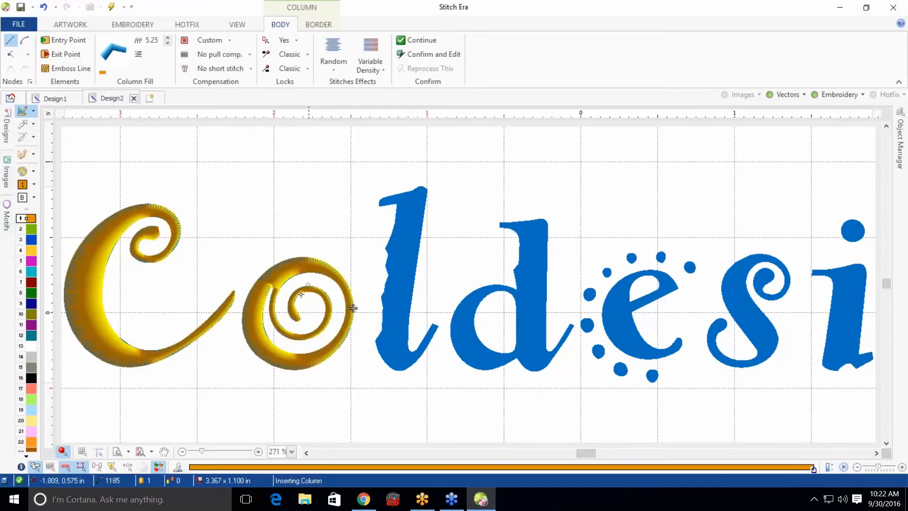
pyautogui.scroll(1, 354, 308)
pyautogui.scroll(1, 291, 297)
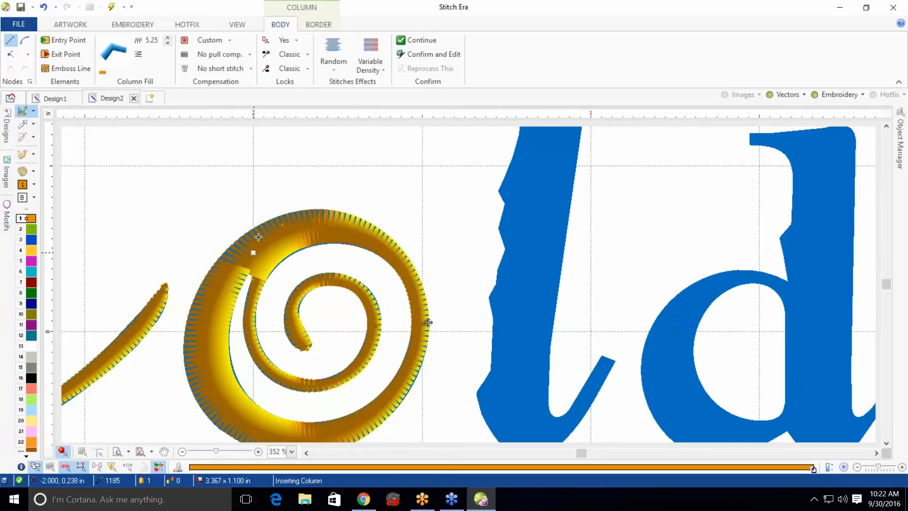
pyautogui.scroll(-2, 428, 322)
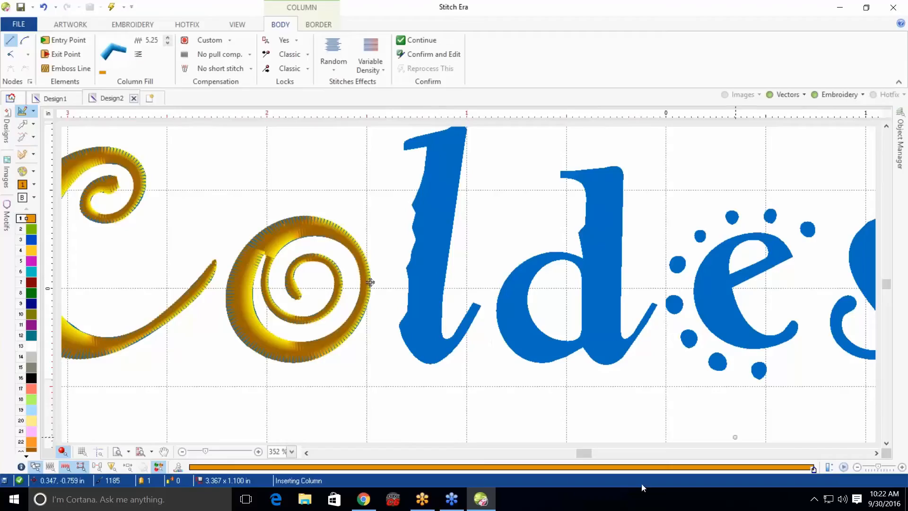
pyautogui.scroll(-2, 614, 406)
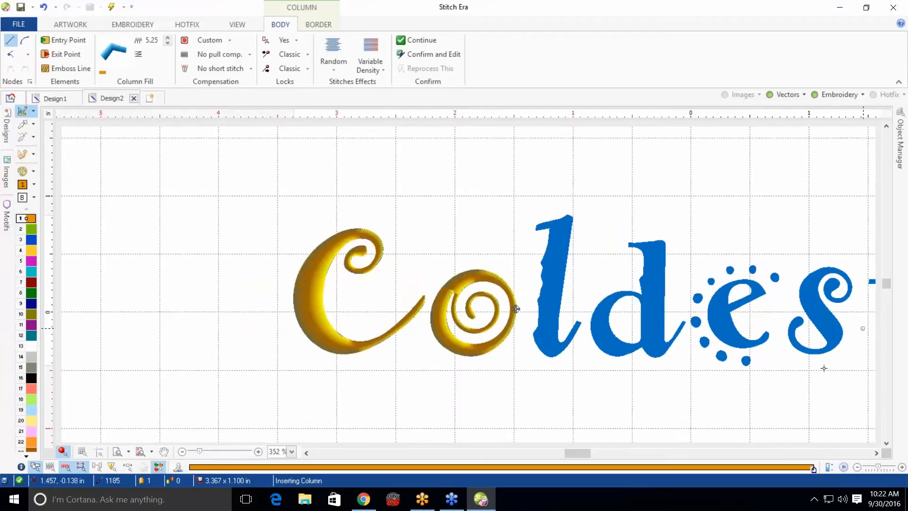
# Digitize the lowest dot below the e as a small column by placing side points around it and finishing
pyautogui.click(876, 453)
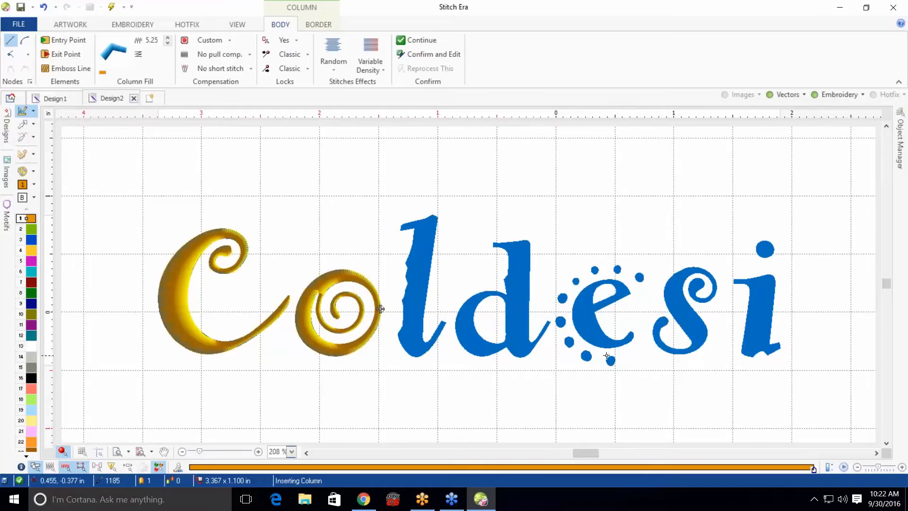
pyautogui.scroll(5, 607, 355)
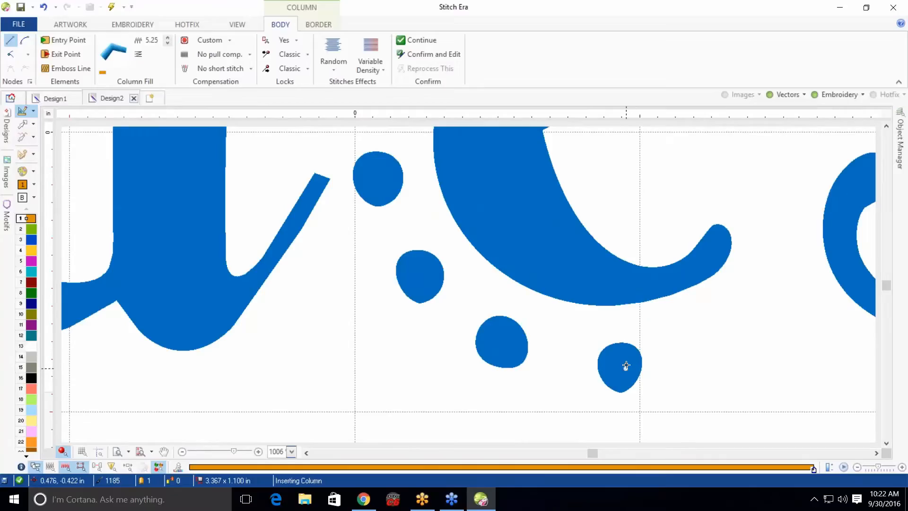
pyautogui.click(611, 343)
pyautogui.click(627, 344)
pyautogui.click(598, 354)
pyautogui.click(640, 353)
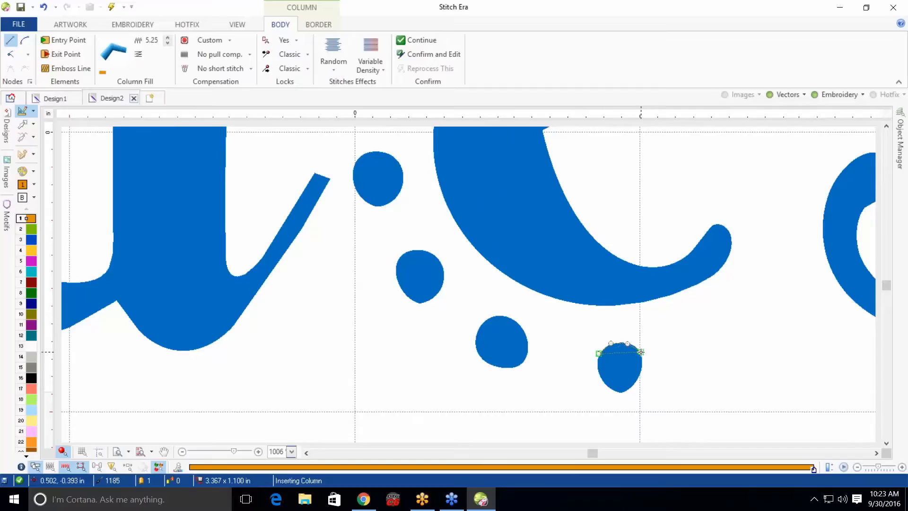
pyautogui.click(593, 365)
pyautogui.click(649, 364)
pyautogui.click(605, 383)
pyautogui.click(632, 384)
pyautogui.click(624, 394)
pyautogui.press('Return')
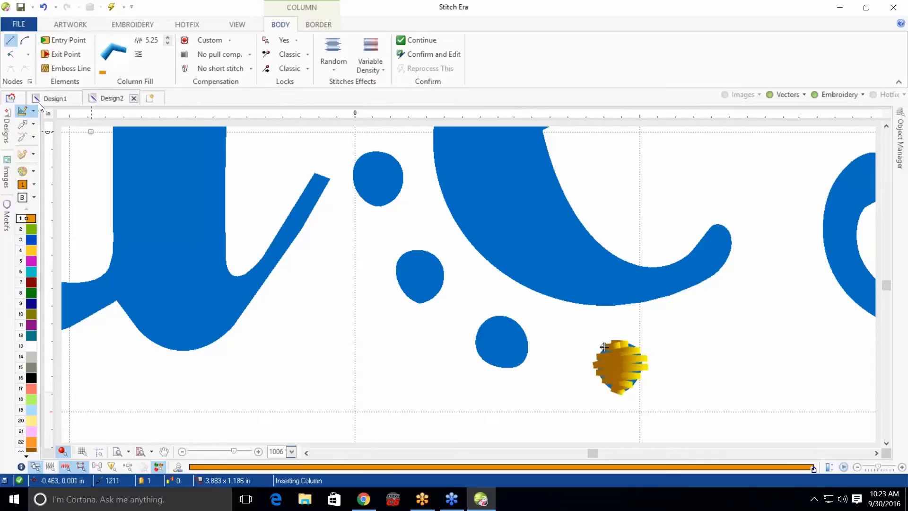
# Copy the stitched dot, paste it, and move the copy onto the neighbouring dot to its left
pyautogui.click(22, 124)
pyautogui.click(618, 367)
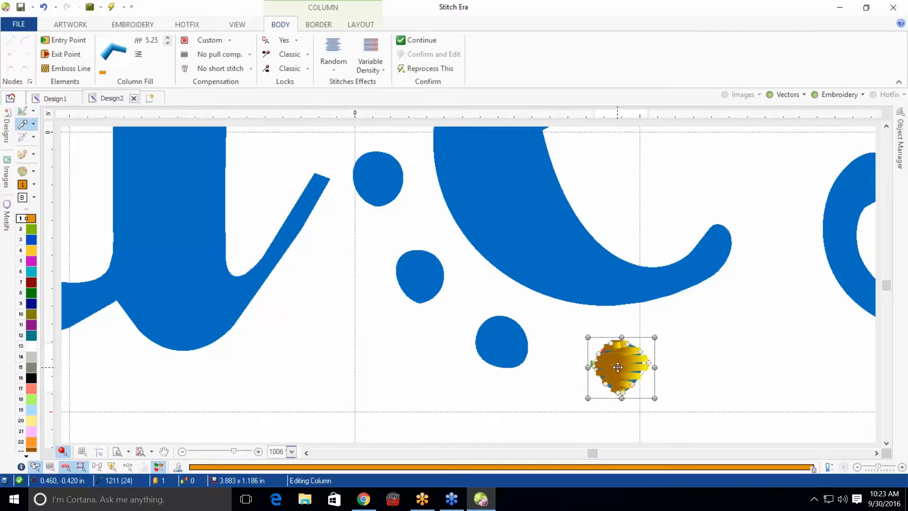
pyautogui.hotkey('ctrl', 'c')
pyautogui.hotkey('ctrl', 'v')
pyautogui.click(667, 411)
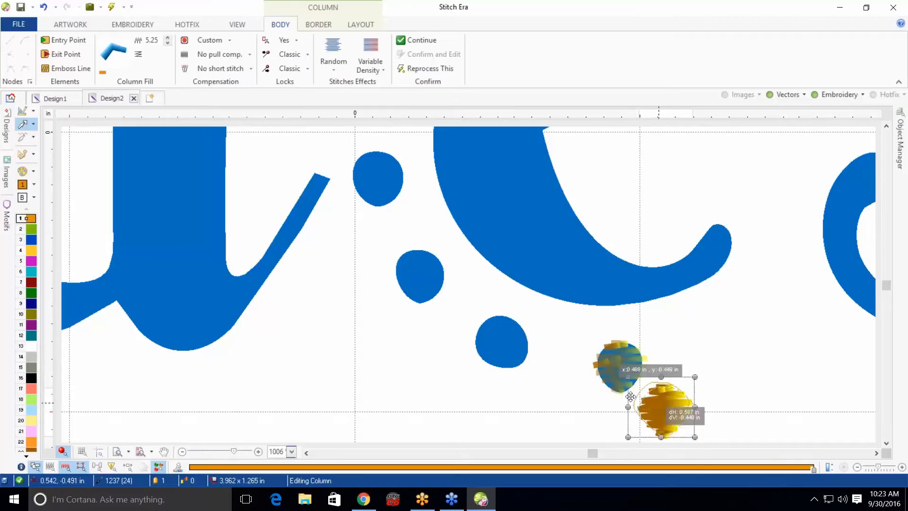
pyautogui.moveTo(615, 365); pyautogui.dragTo(499, 338)
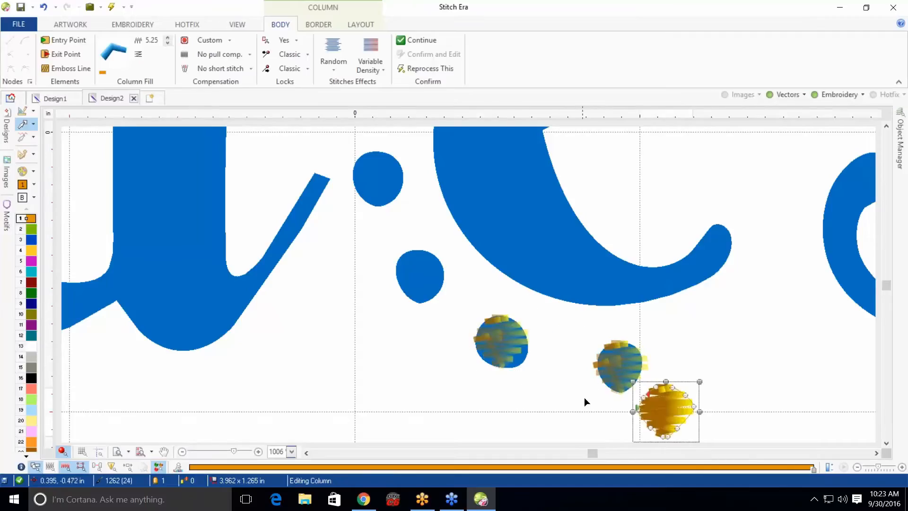
# Place further copies of the dot over the next two dots curving up the e's left side
pyautogui.moveTo(662, 408); pyautogui.dragTo(424, 276)
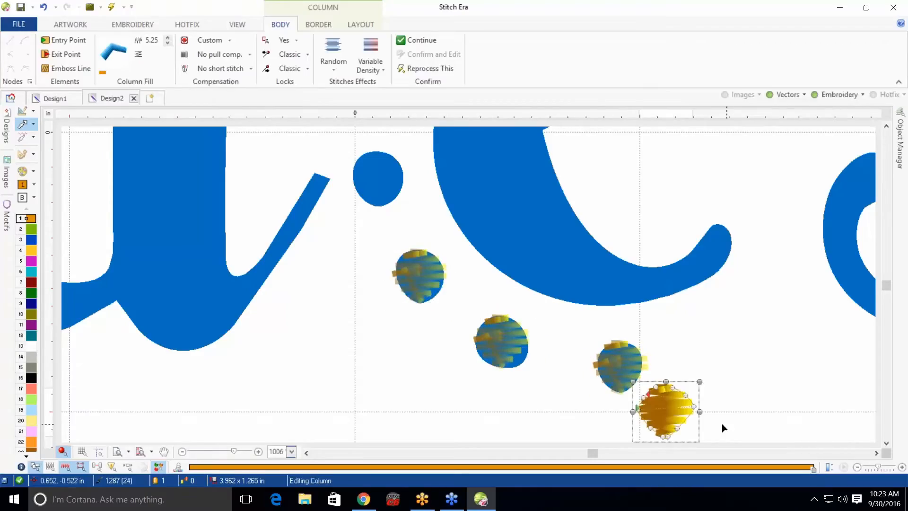
pyautogui.moveTo(665, 408); pyautogui.dragTo(378, 177)
pyautogui.scroll(-5, 509, 254)
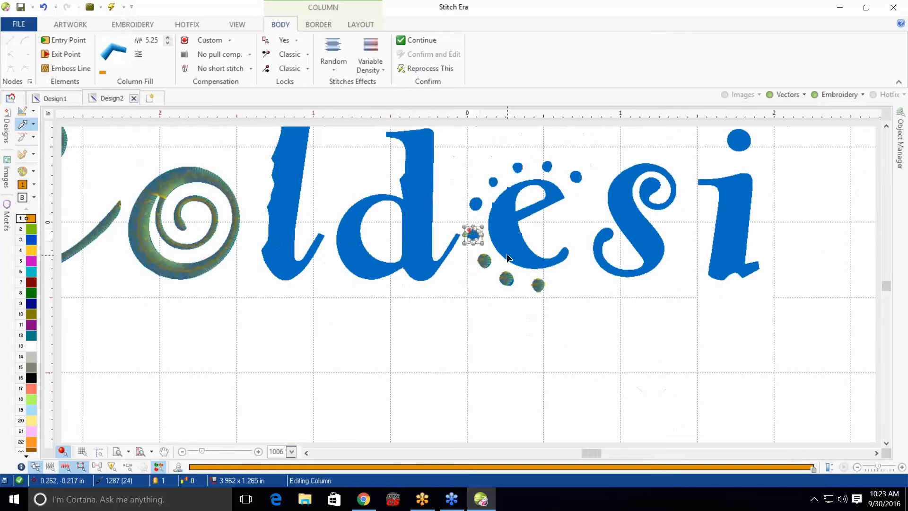
pyautogui.click(468, 228)
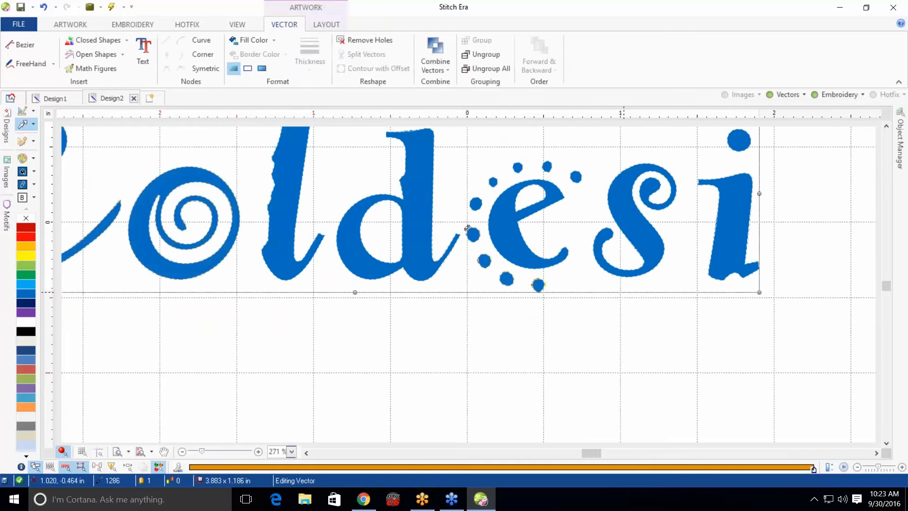
pyautogui.click(298, 303)
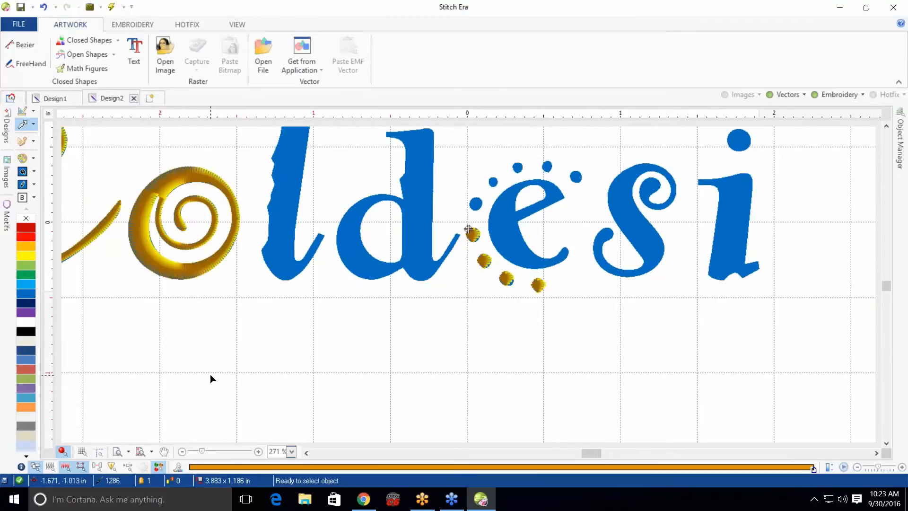
pyautogui.click(139, 452)
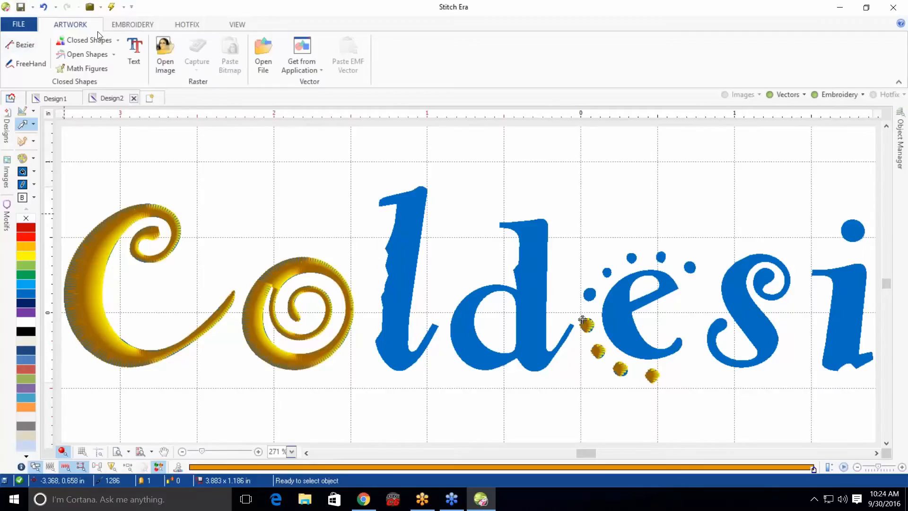
# Open the Lettering tool and browse the digitized font list
pyautogui.click(115, 27)
pyautogui.click(193, 55)
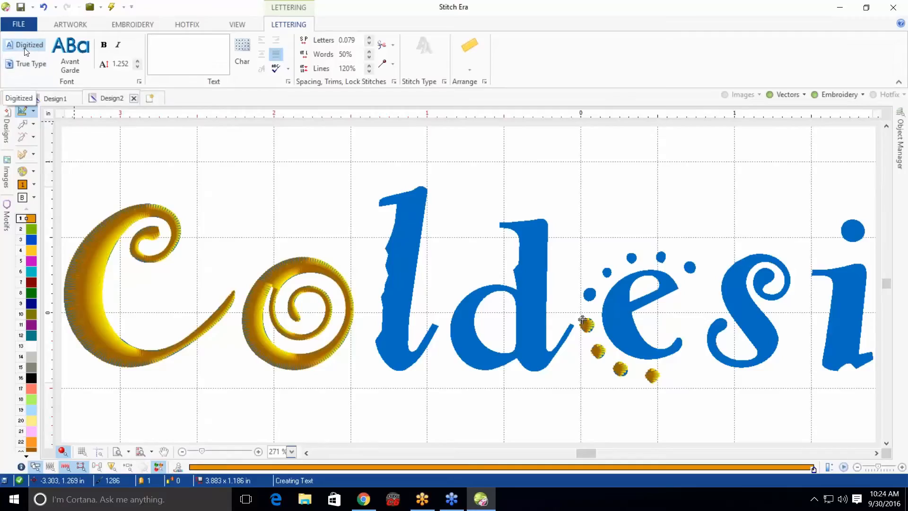
pyautogui.click(70, 55)
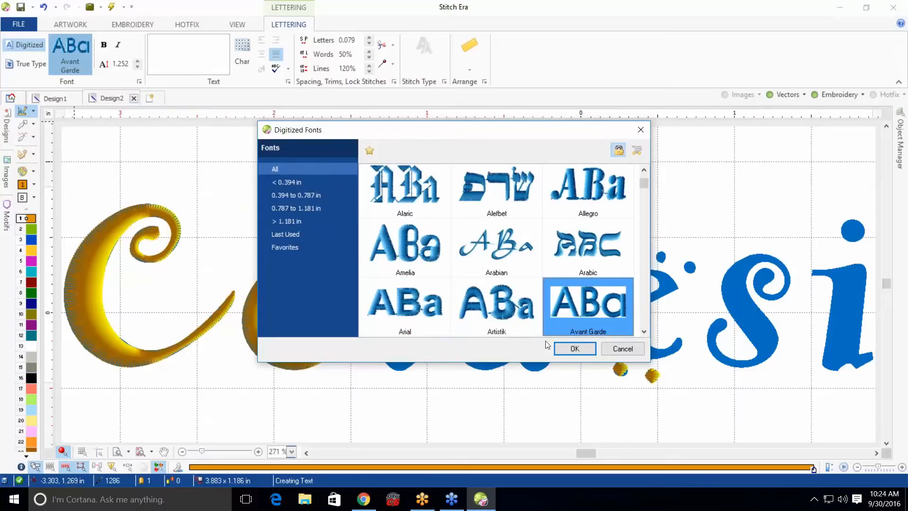
pyautogui.click(613, 351)
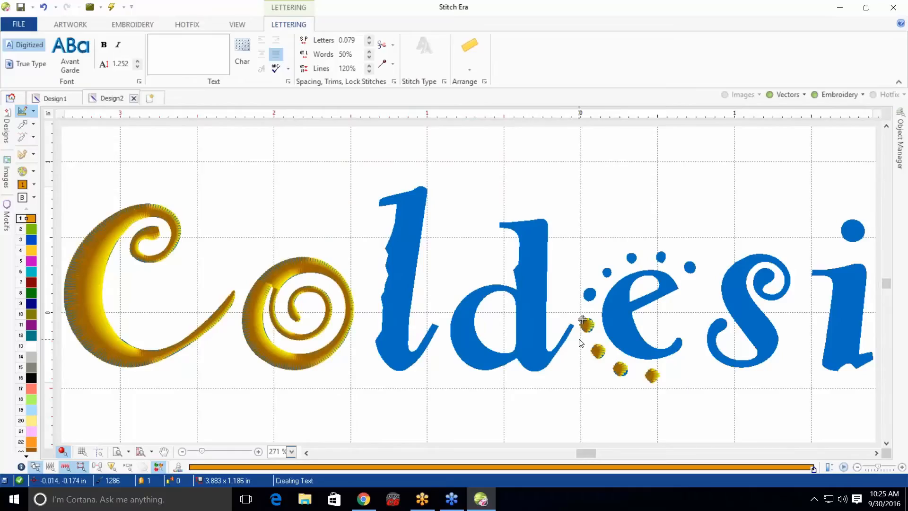
pyautogui.scroll(-2, 582, 338)
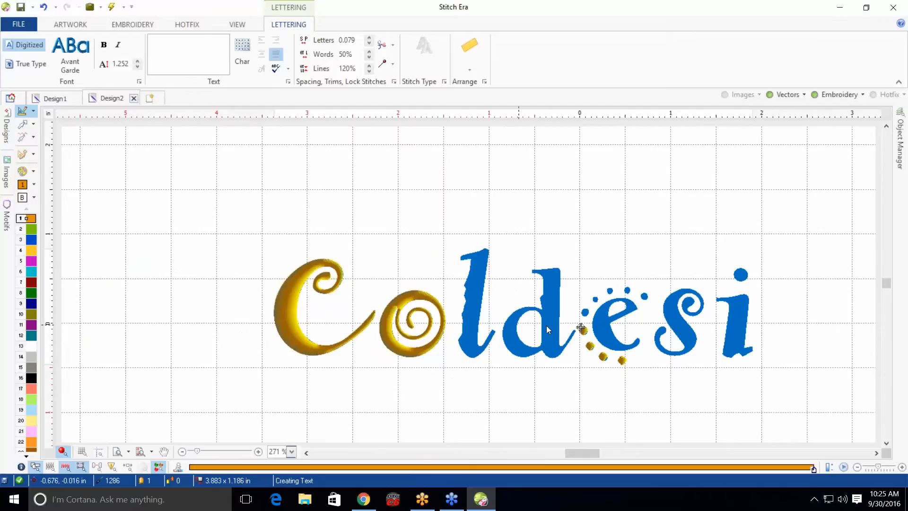
pyautogui.scroll(-1, 569, 331)
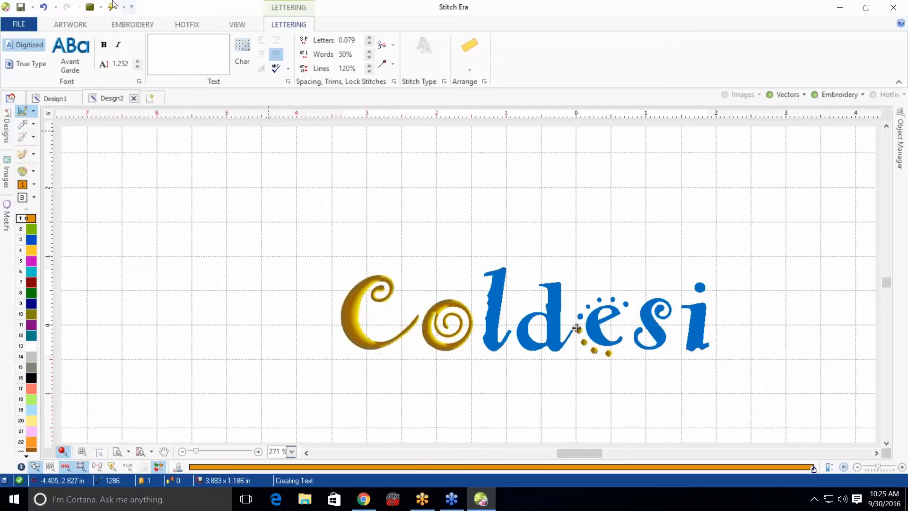
pyautogui.click(78, 21)
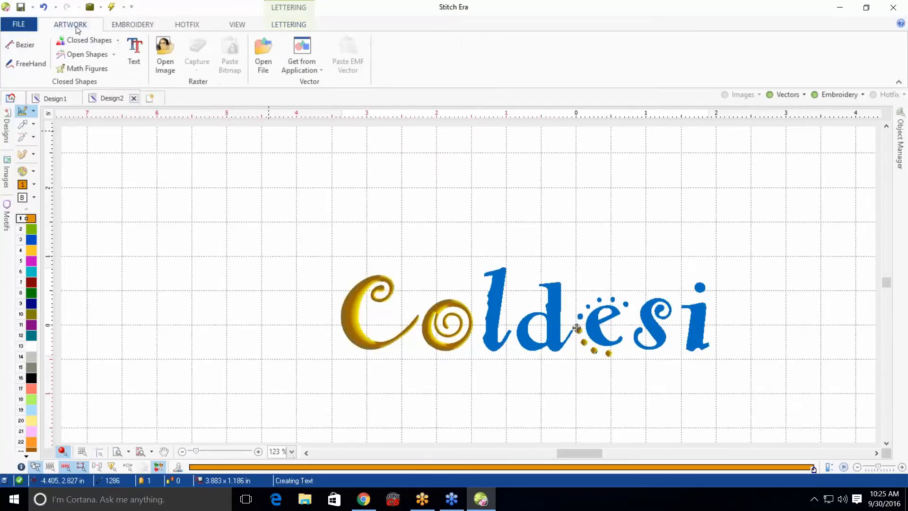
pyautogui.click(134, 53)
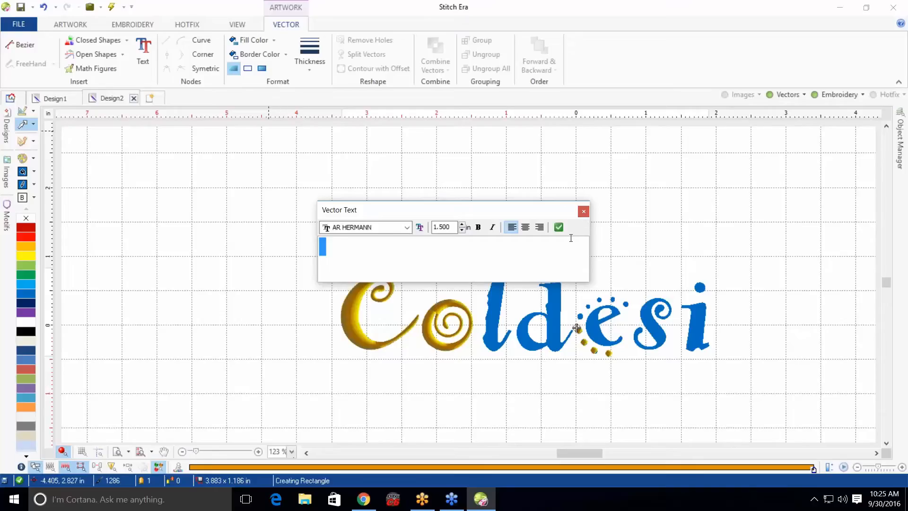
pyautogui.click(584, 211)
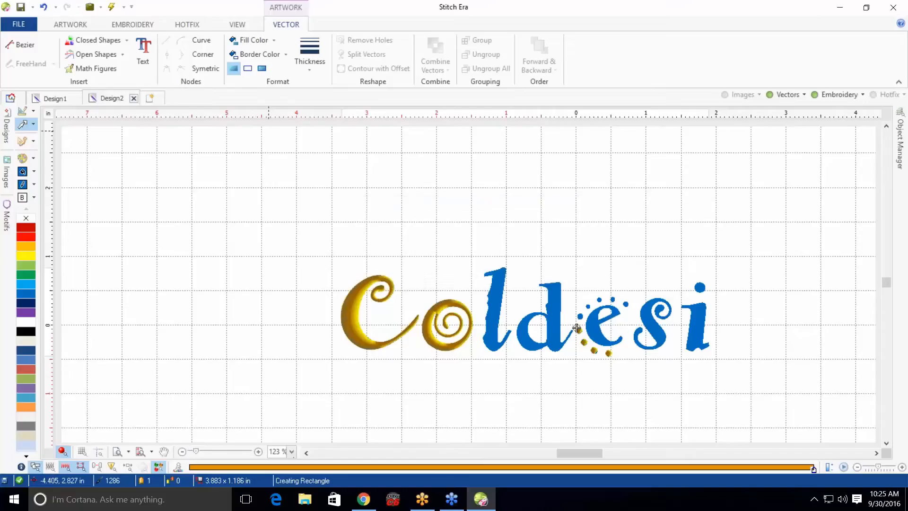
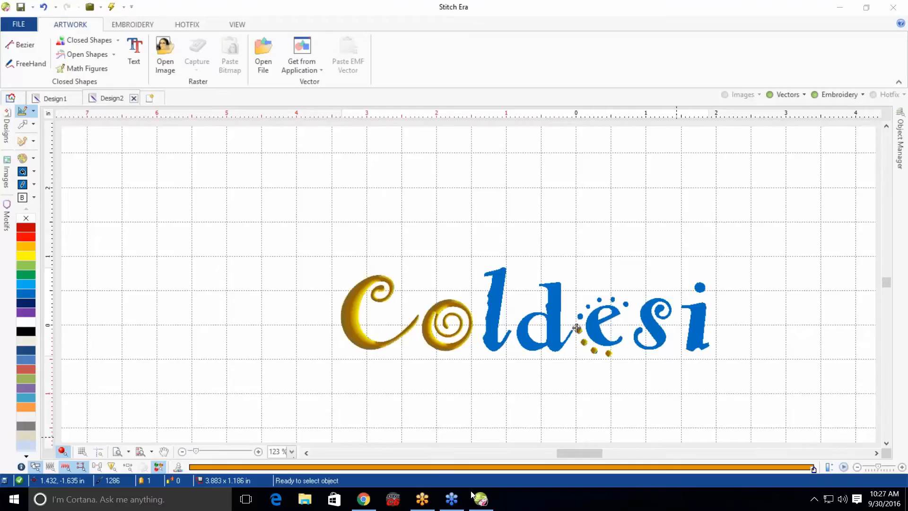
# Change the C letter column's fill mode from zig-zag to Pattern
pyautogui.scroll(2, 361, 305)
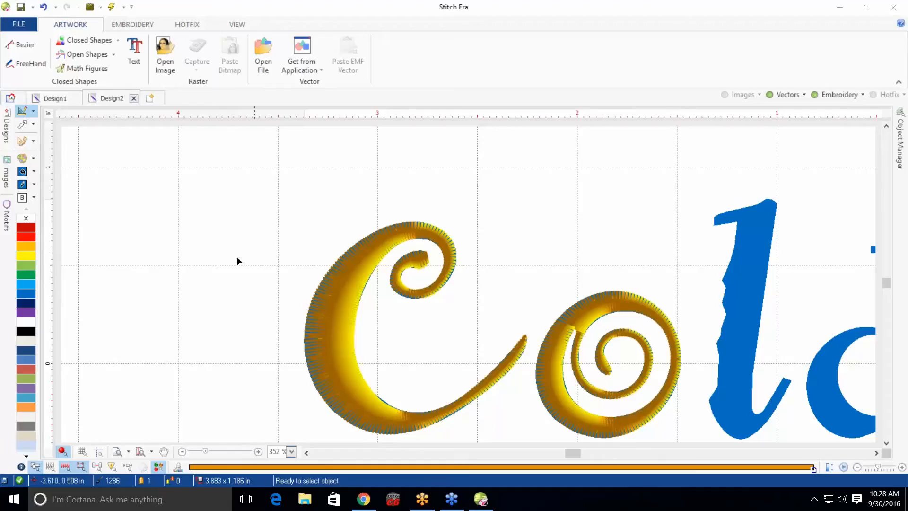
pyautogui.click(22, 124)
pyautogui.click(329, 334)
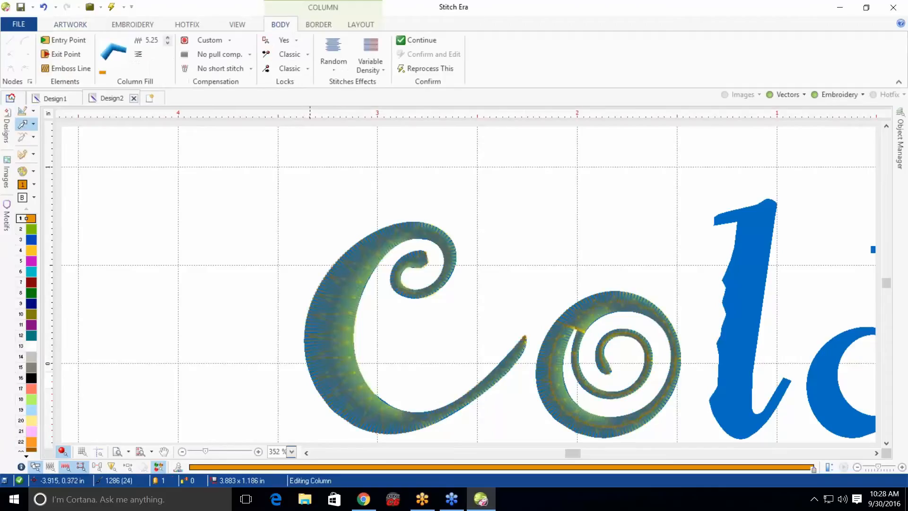
pyautogui.click(326, 323)
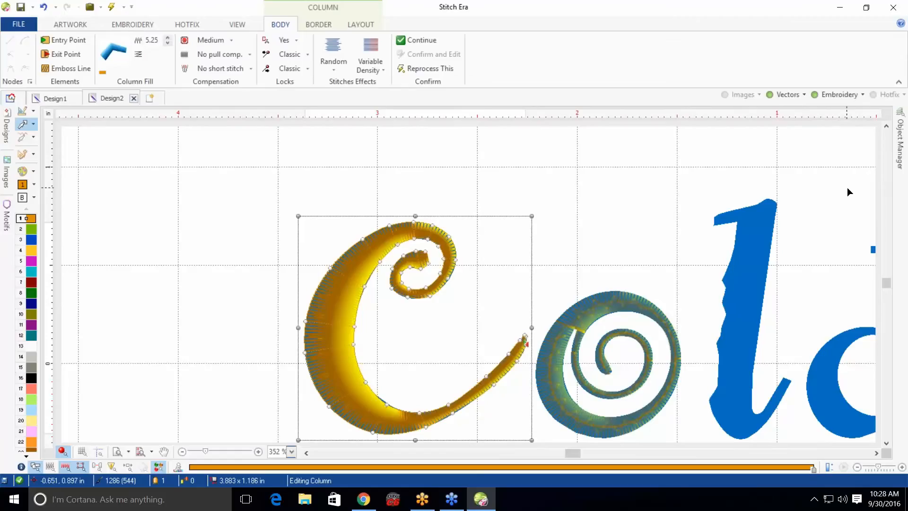
pyautogui.click(901, 149)
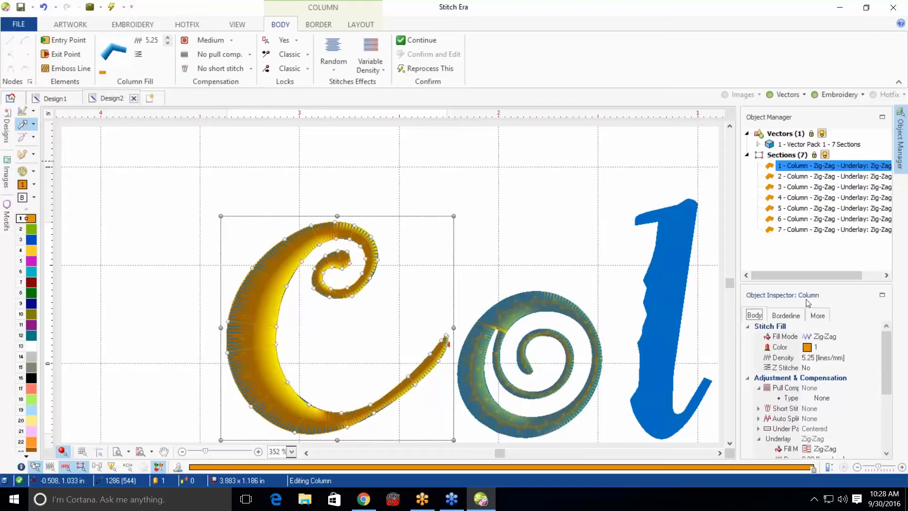
pyautogui.click(825, 339)
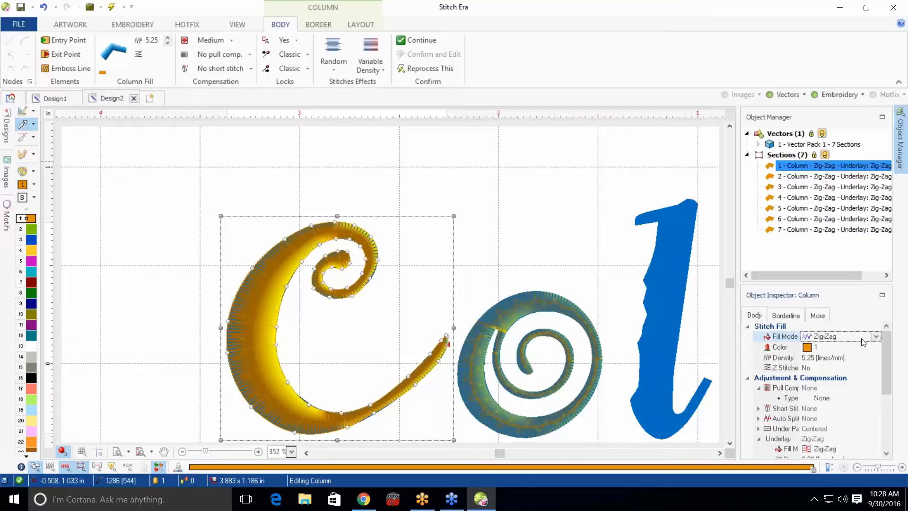
pyautogui.click(878, 337)
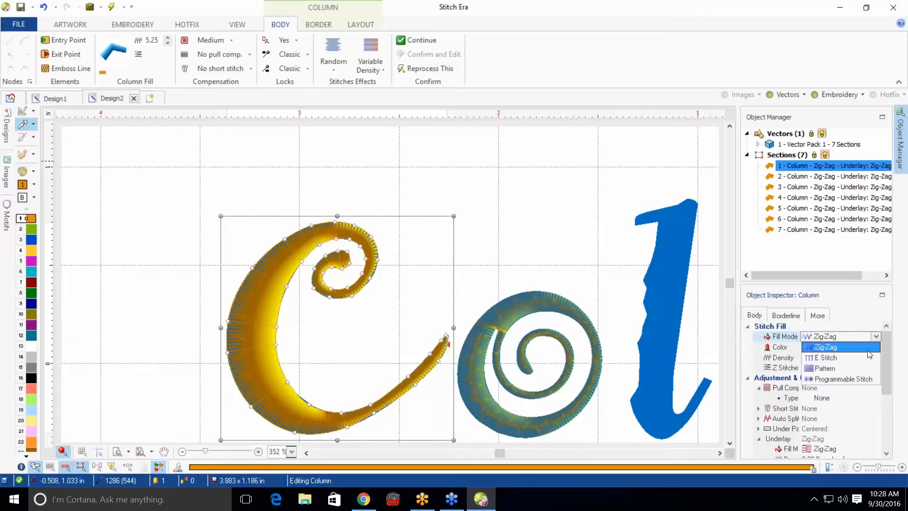
pyautogui.click(826, 369)
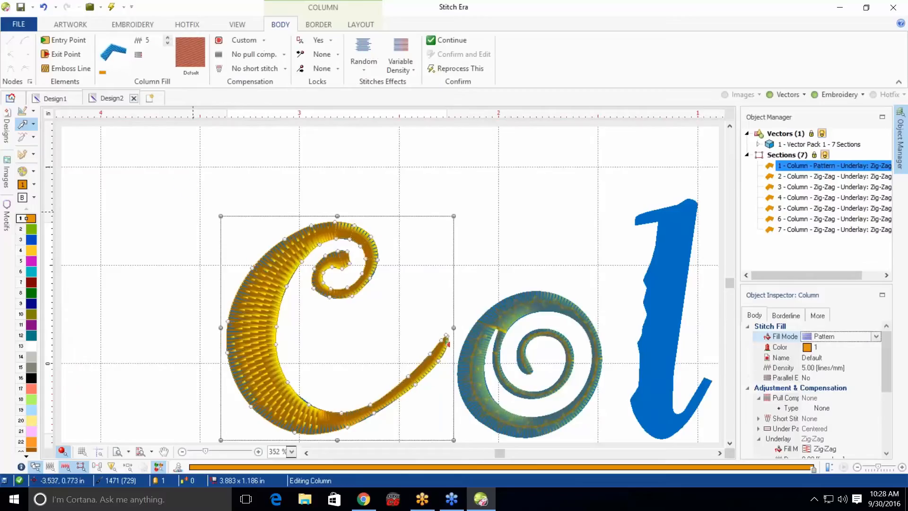
# Zoom in to inspect the C's pattern stitches and review the available Column stitch types
pyautogui.scroll(2, 266, 317)
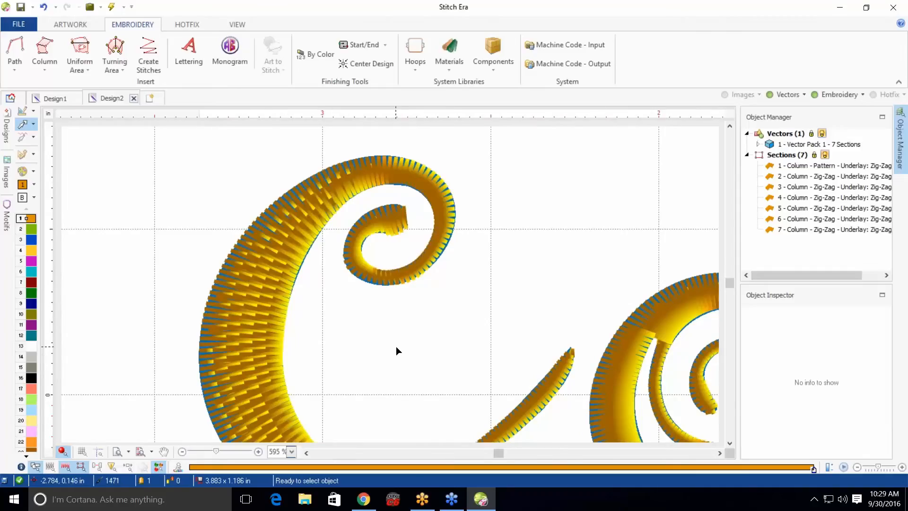
pyautogui.scroll(-1, 395, 346)
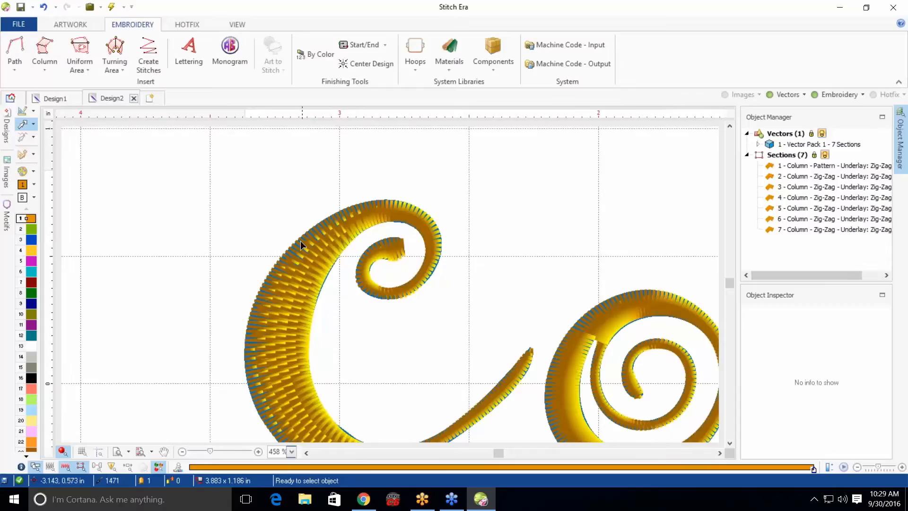
pyautogui.scroll(-2, 300, 240)
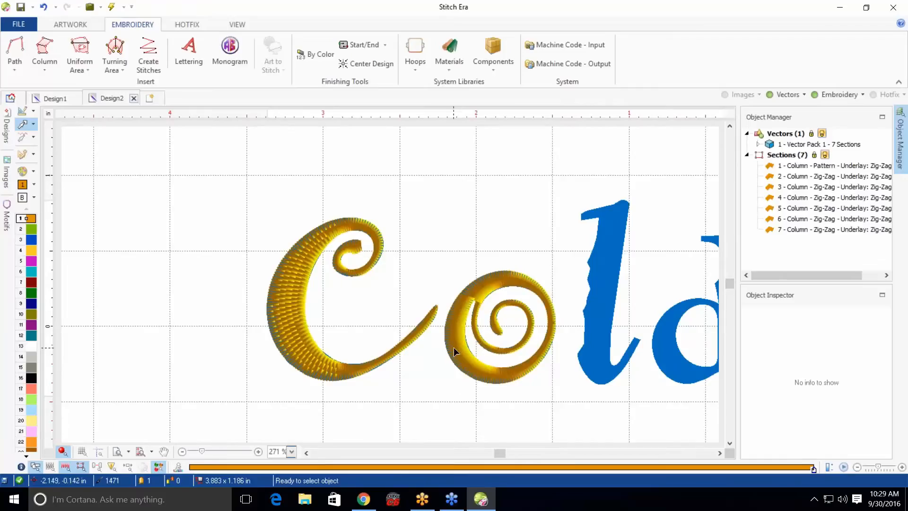
pyautogui.click(42, 60)
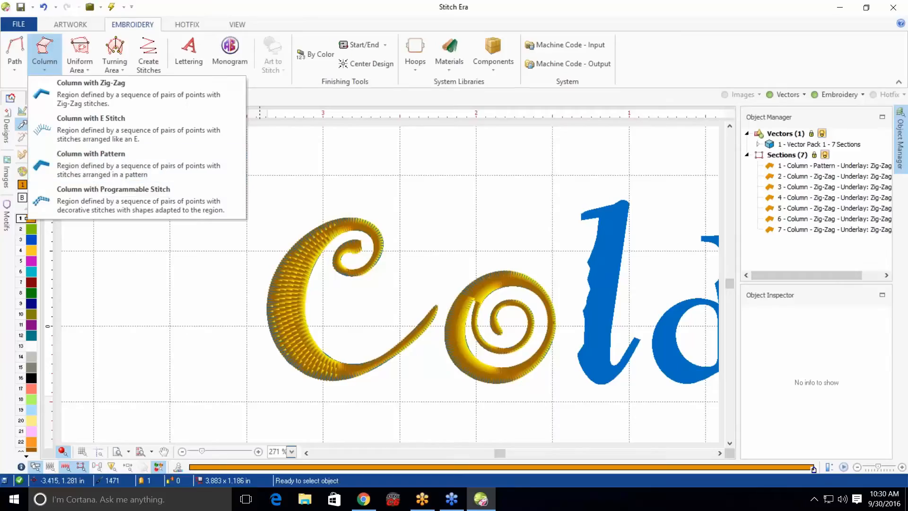
pyautogui.click(300, 157)
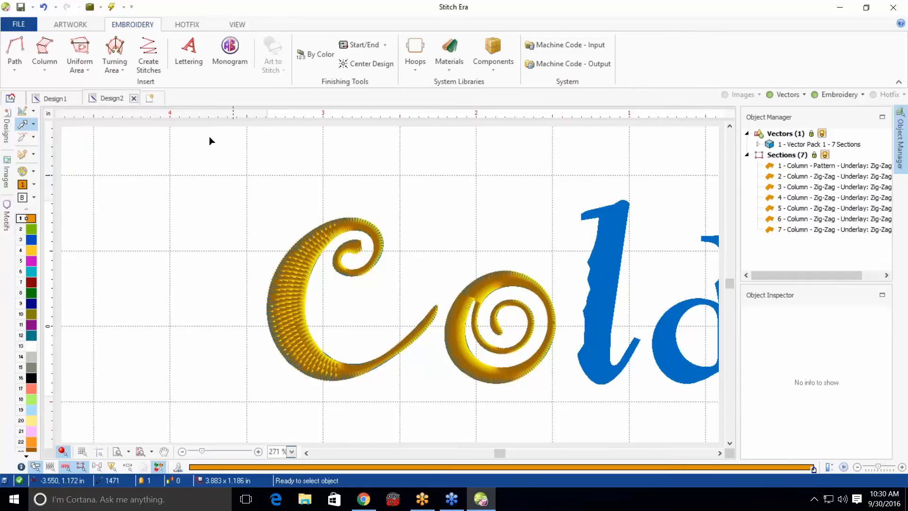
# Open a new design and start vector text reading IO
pyautogui.click(151, 98)
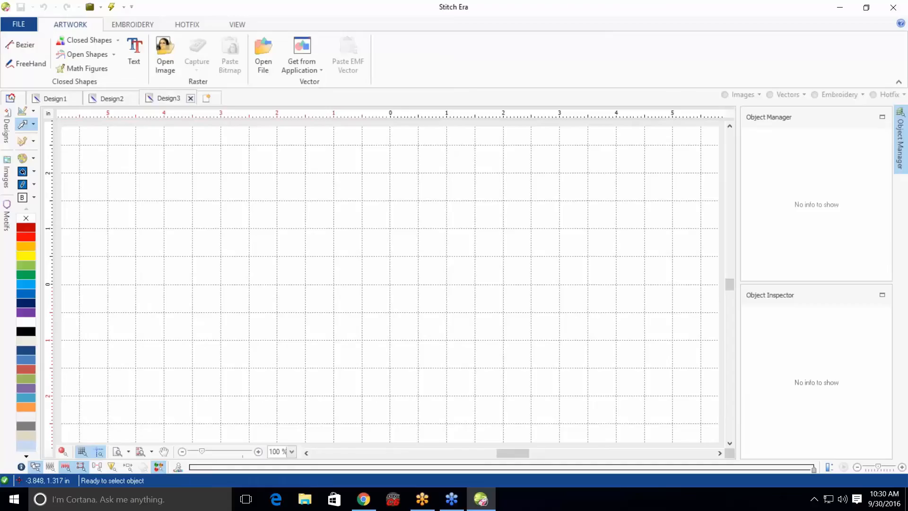
pyautogui.click(134, 52)
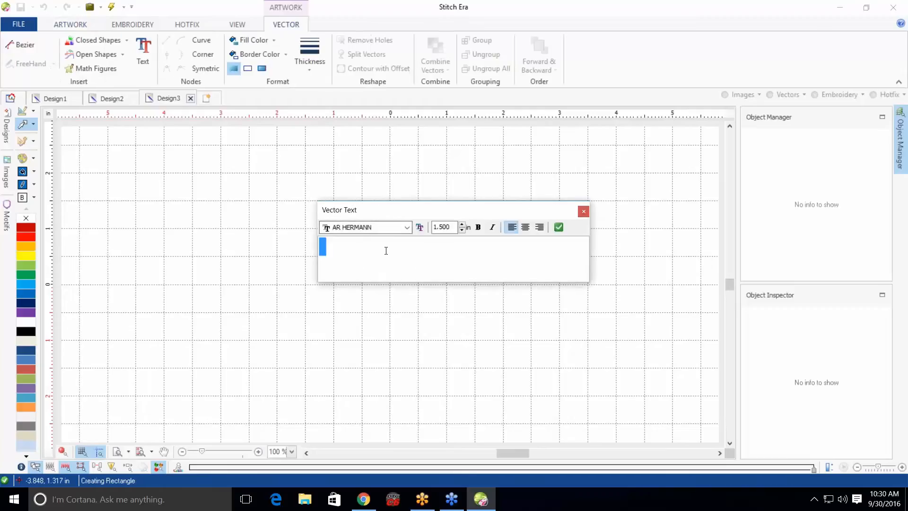
pyautogui.write('iO')
# Browse the font list and set the text font to Impact
pyautogui.click(407, 227)
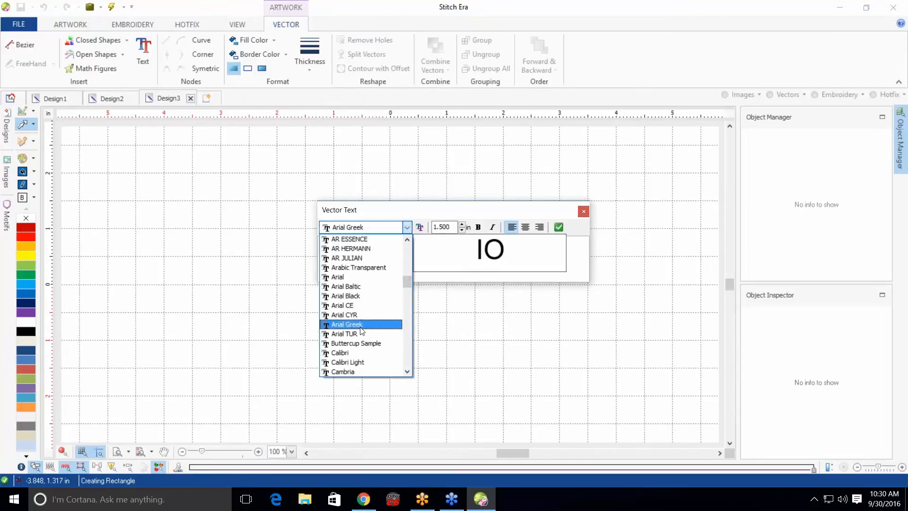
pyautogui.press('Down')
pyautogui.press('Down')
pyautogui.press('Down')
pyautogui.press('Down')
pyautogui.press('Down')
pyautogui.press('Down')
pyautogui.press('Down')
pyautogui.press('Down')
pyautogui.press('Down')
pyautogui.press('Down')
pyautogui.press('Down')
pyautogui.press('Down')
pyautogui.press('Down')
pyautogui.press('Down')
pyautogui.press('Down')
pyautogui.press('Down')
pyautogui.press('Down')
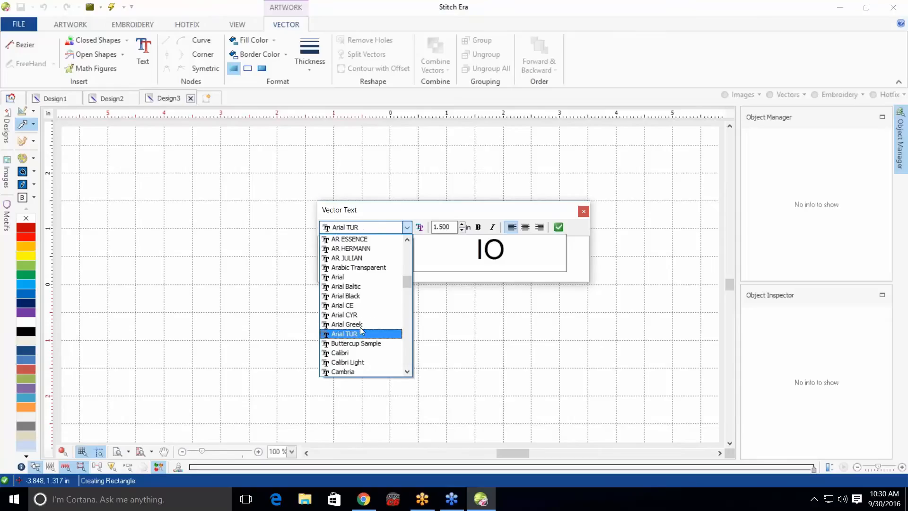
pyautogui.press('Down')
pyautogui.press('Down')
pyautogui.press('Down')
pyautogui.press('Down')
pyautogui.press('Down')
pyautogui.press('Down')
pyautogui.press('Down')
pyautogui.press('Down')
pyautogui.press('Down')
pyautogui.press('Down')
pyautogui.press('Down')
pyautogui.press('Down')
pyautogui.press('Down')
pyautogui.press('Down')
pyautogui.press('Down')
pyautogui.press('Down')
pyautogui.press('Down')
pyautogui.press('Down')
pyautogui.press('Down')
pyautogui.press('Down')
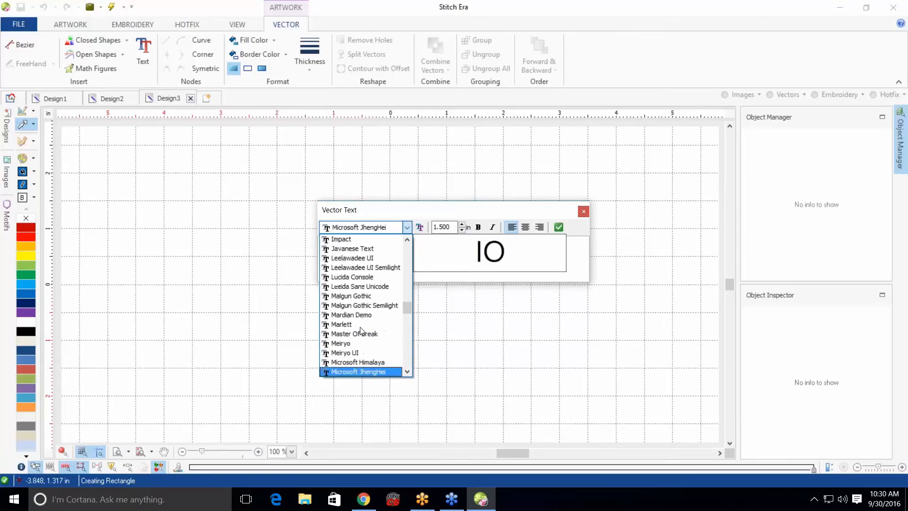
pyautogui.press('Down')
pyautogui.press('Up')
pyautogui.press('Up')
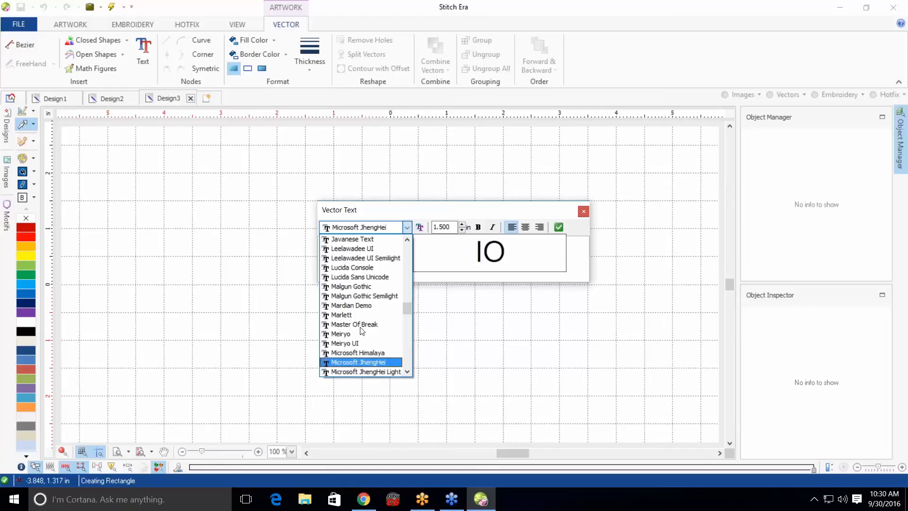
pyautogui.press('Up')
pyautogui.press('Up')
pyautogui.press('Up')
pyautogui.press('Up')
pyautogui.press('Up')
pyautogui.press('Up')
pyautogui.press('Up')
pyautogui.press('Up')
pyautogui.press('Up')
pyautogui.press('Up')
pyautogui.press('Up')
pyautogui.press('Up')
pyautogui.press('Up')
pyautogui.press('Up')
pyautogui.press('Up')
pyautogui.press('Up')
pyautogui.press('Up')
pyautogui.press('Up')
pyautogui.press('Up')
pyautogui.press('Up')
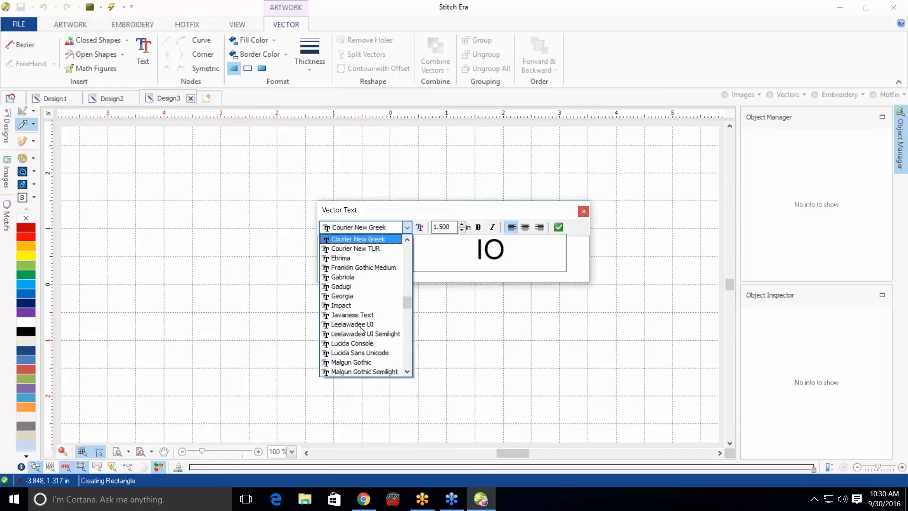
pyautogui.press('Down')
pyautogui.press('Down')
pyautogui.press('Down')
pyautogui.press('Down')
pyautogui.press('Down')
pyautogui.press('Down')
pyautogui.press('Down')
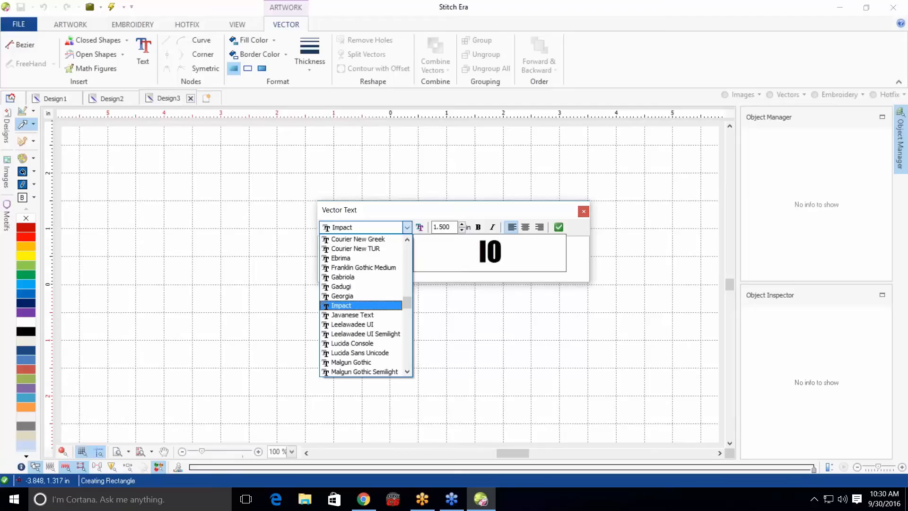
pyautogui.click(349, 306)
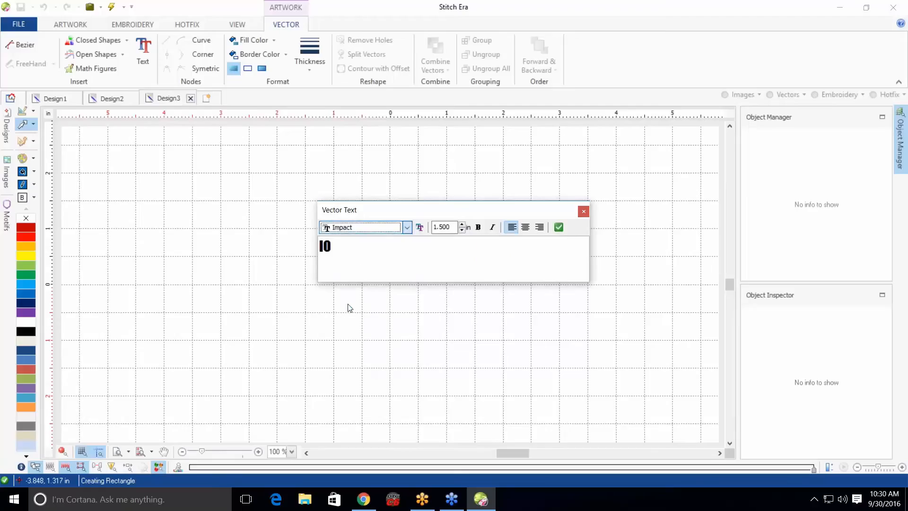
# Set the text height to 6.00 in with bold, and place the vector text
pyautogui.click(446, 229)
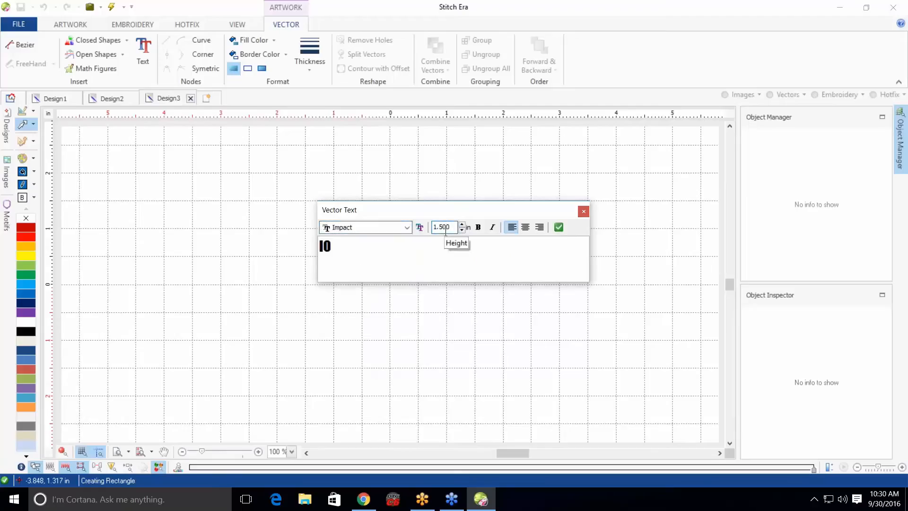
pyautogui.press('BackSpace')
pyautogui.press('BackSpace')
pyautogui.press('BackSpace')
pyautogui.press('BackSpace')
pyautogui.press('BackSpace')
pyautogui.write('6.00')
pyautogui.click(478, 227)
pyautogui.click(557, 227)
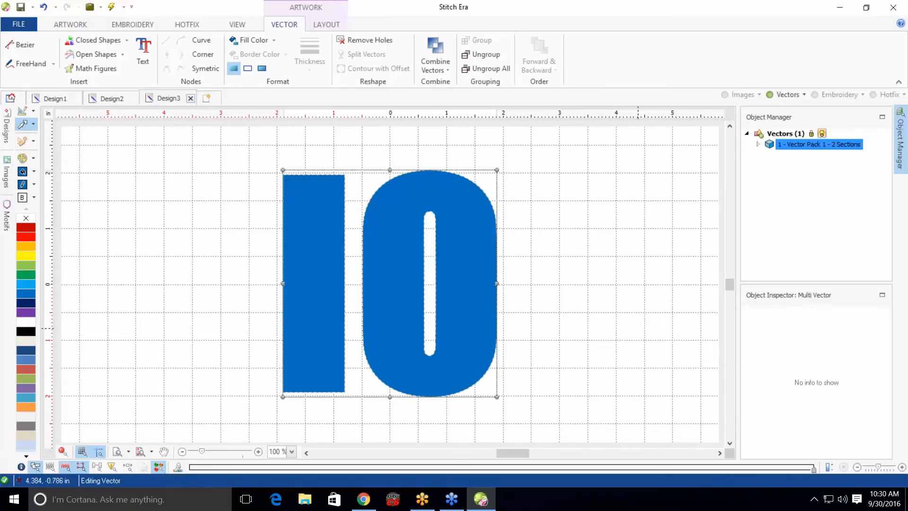
# Autotrace the I and the O as Area with Pattern embroidery objects
pyautogui.click(583, 322)
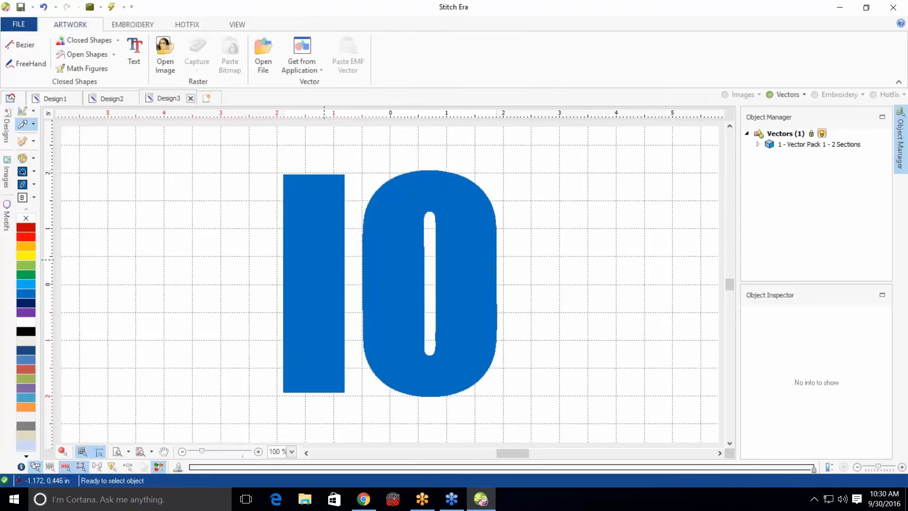
pyautogui.click(124, 24)
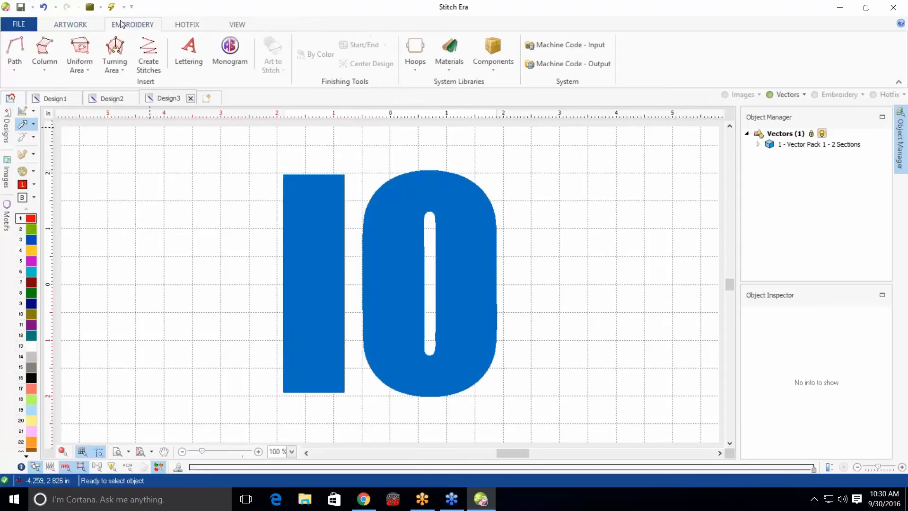
pyautogui.click(84, 66)
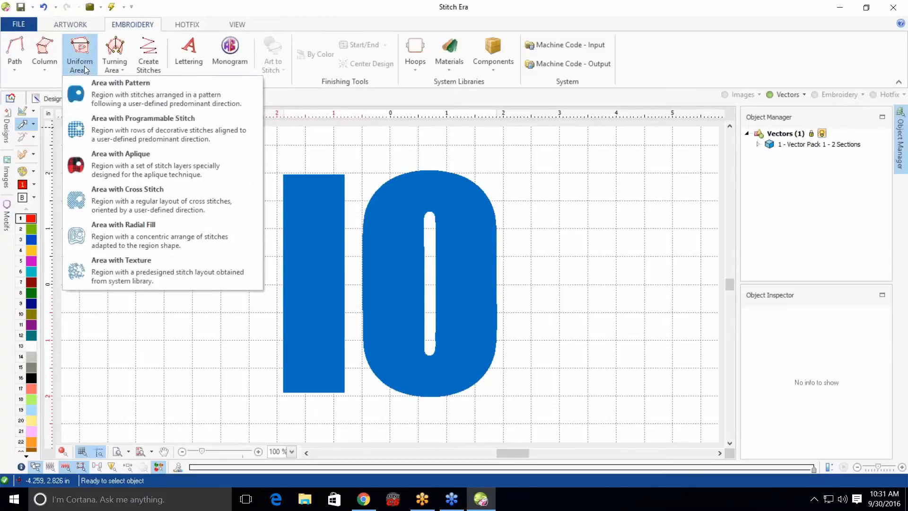
pyautogui.click(106, 101)
pyautogui.click(24, 56)
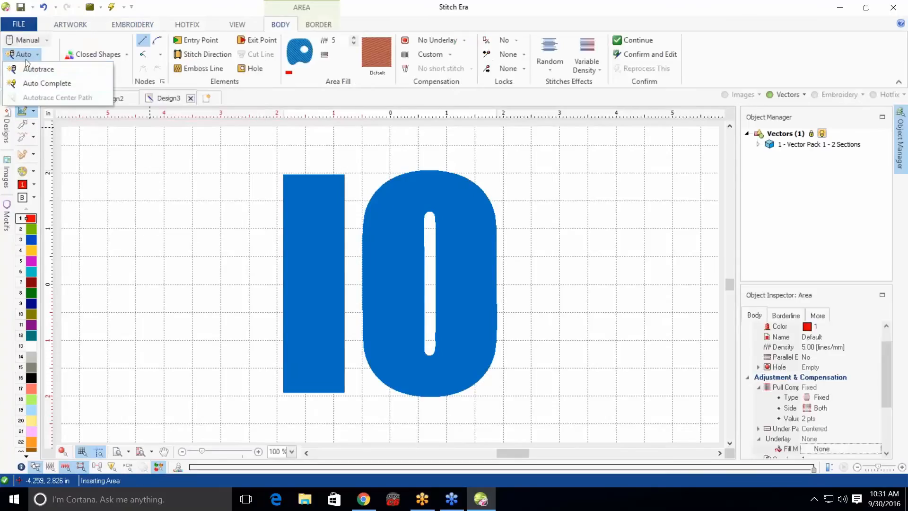
pyautogui.click(44, 82)
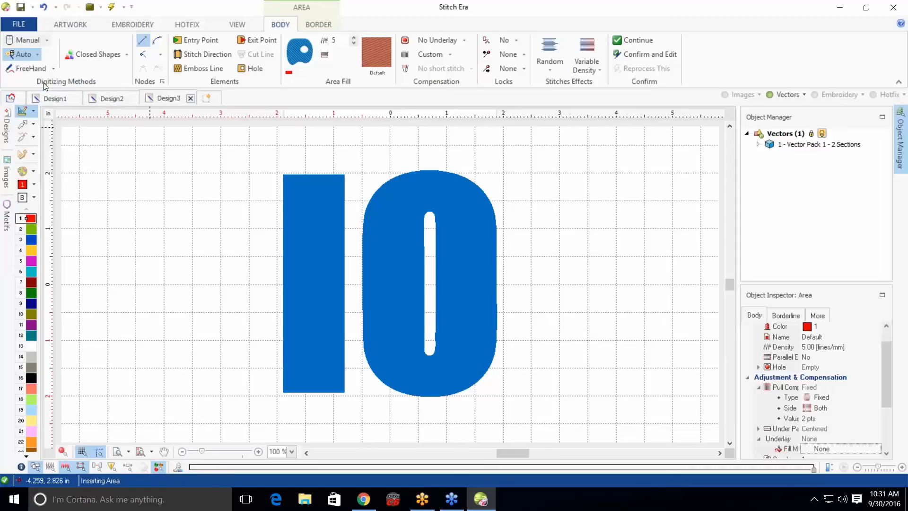
pyautogui.click(323, 273)
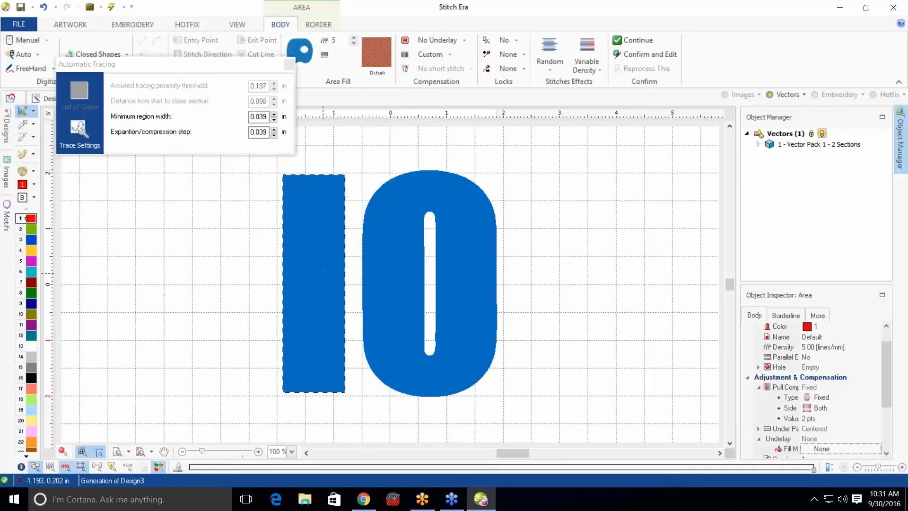
pyautogui.click(324, 274)
pyautogui.click(400, 266)
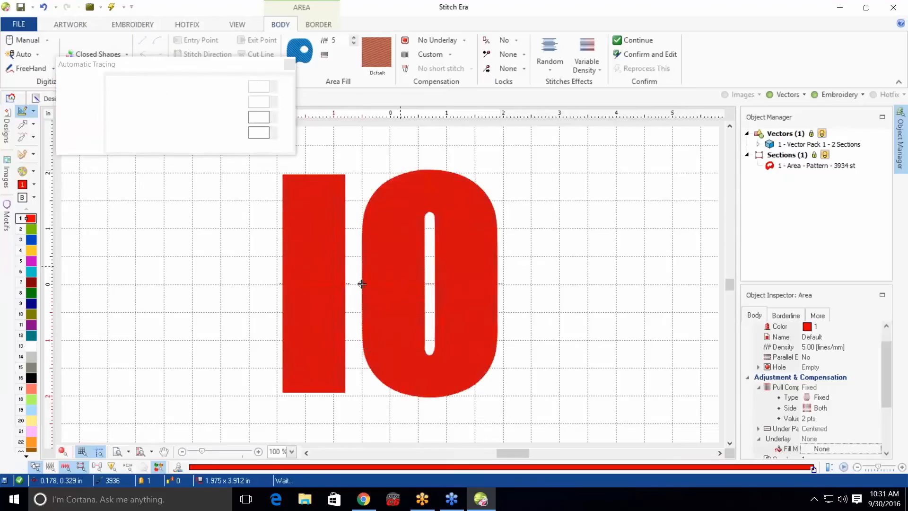
pyautogui.click(291, 67)
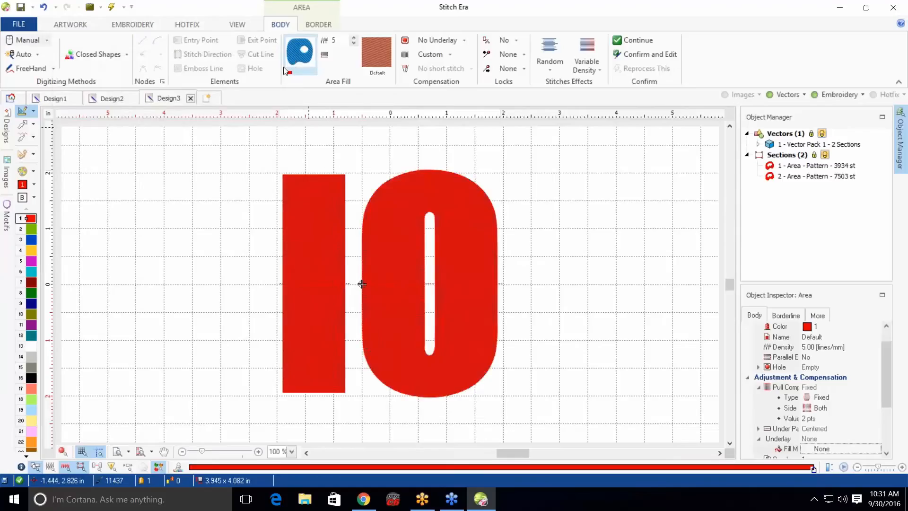
# Give the I's area object a Zig-Zag borderline fill
pyautogui.click(21, 125)
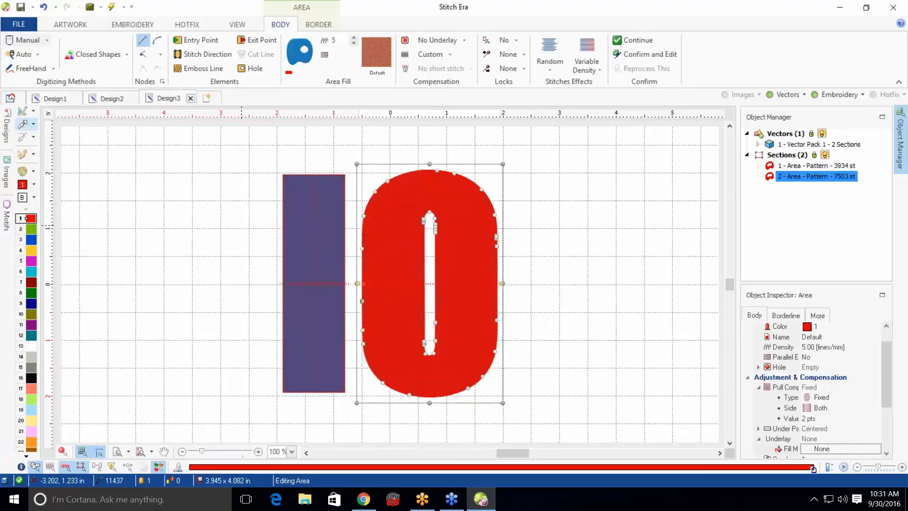
pyautogui.click(684, 303)
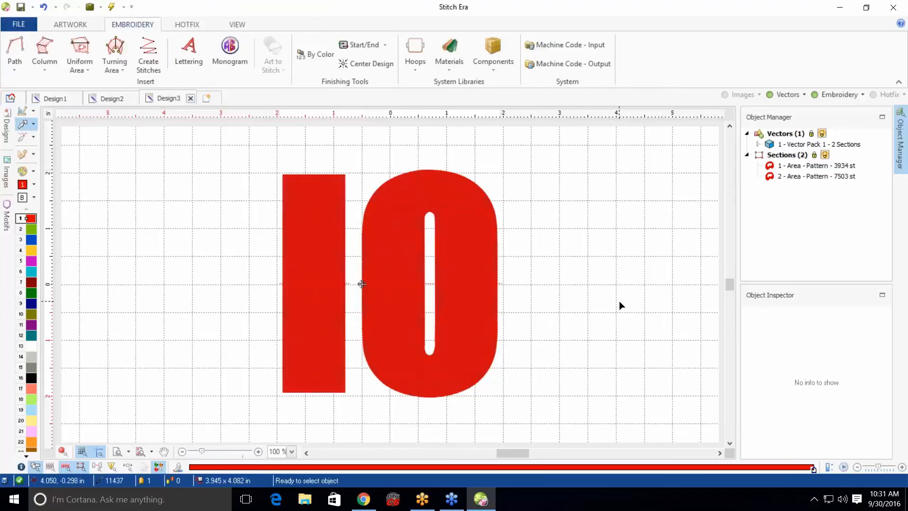
pyautogui.click(314, 192)
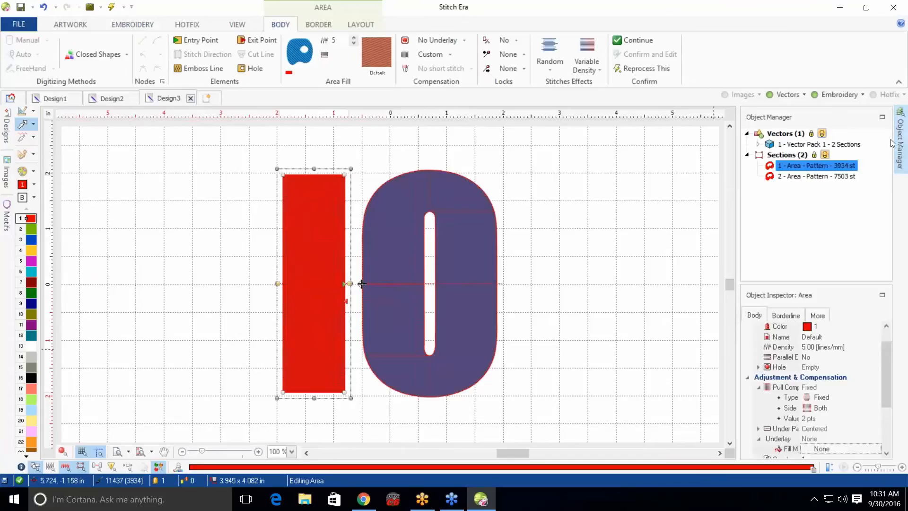
pyautogui.click(788, 316)
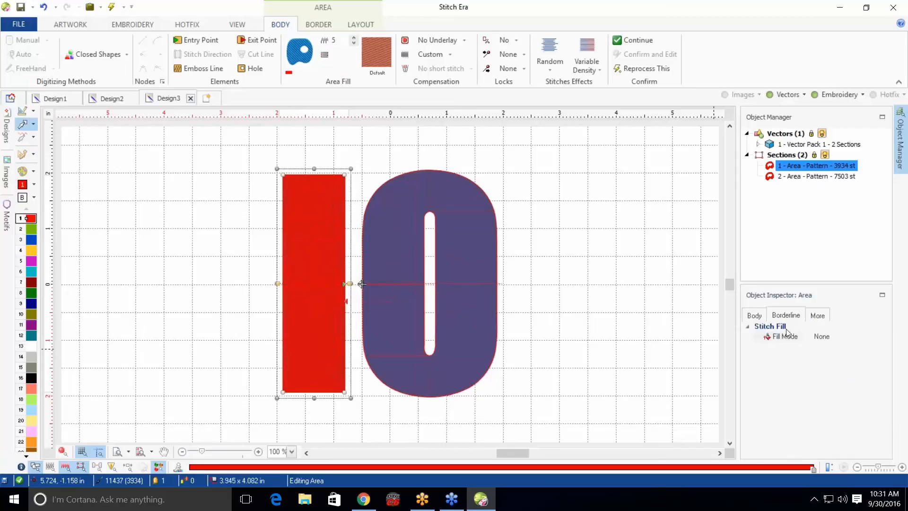
pyautogui.click(822, 337)
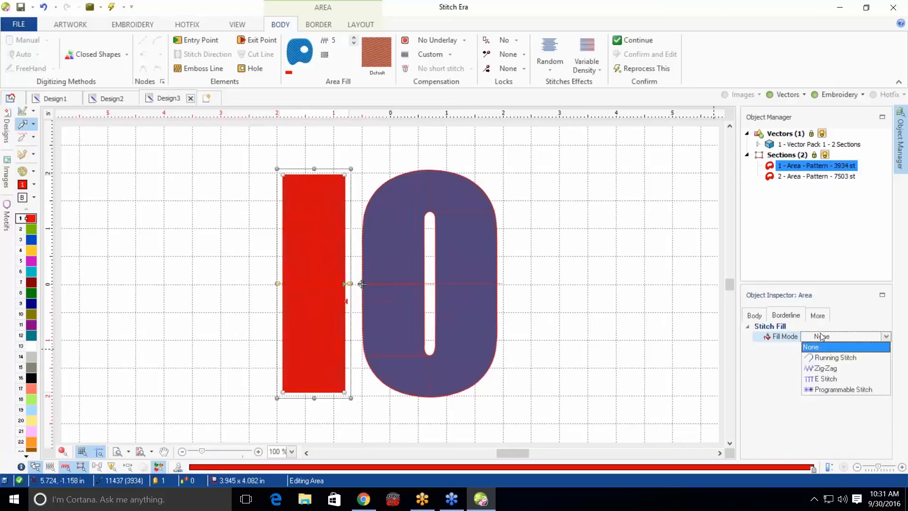
pyautogui.click(834, 374)
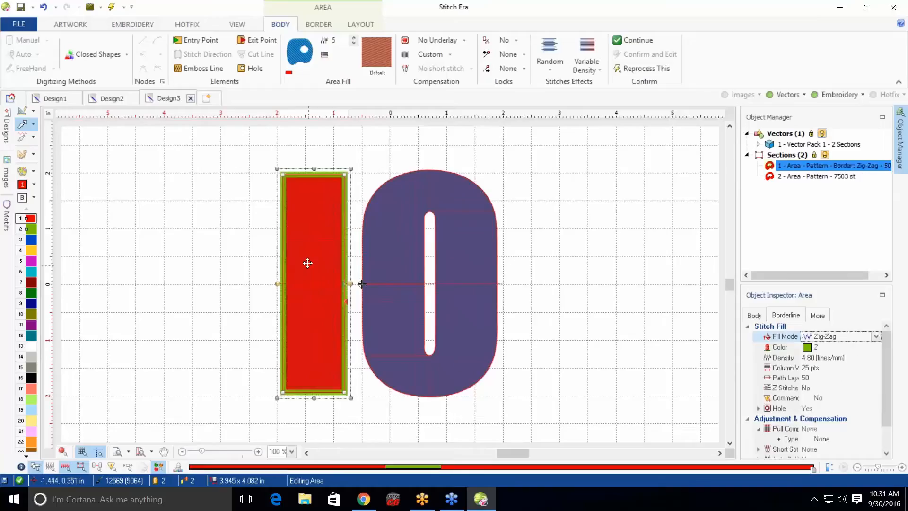
# Give the O's area object a Zig-Zag borderline fill as well
pyautogui.click(397, 225)
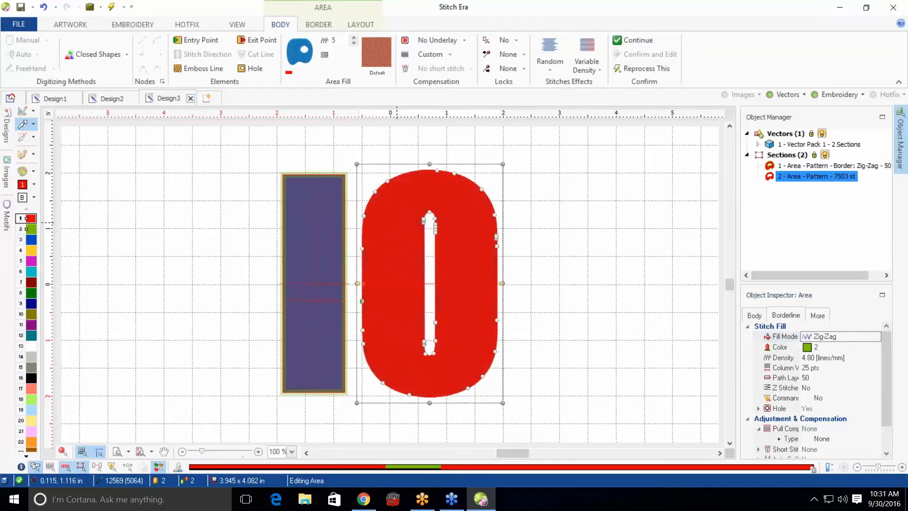
pyautogui.click(844, 337)
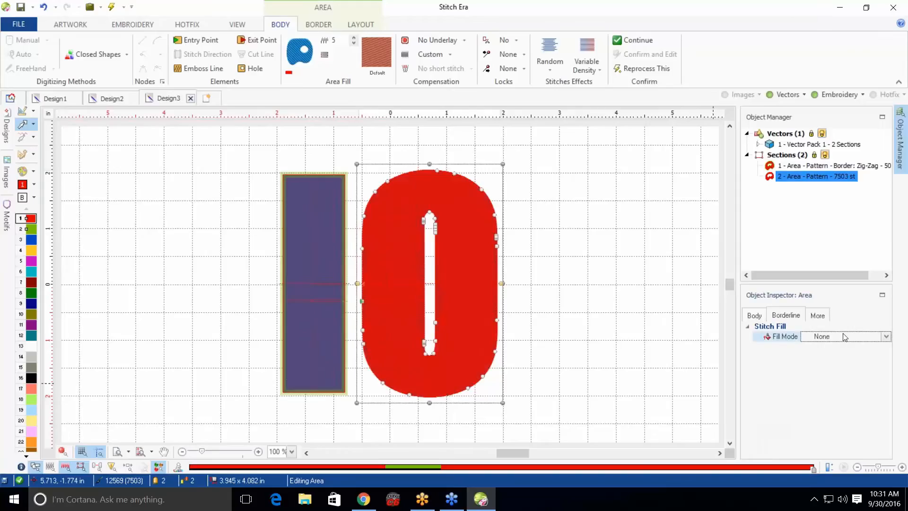
pyautogui.click(845, 337)
pyautogui.click(836, 369)
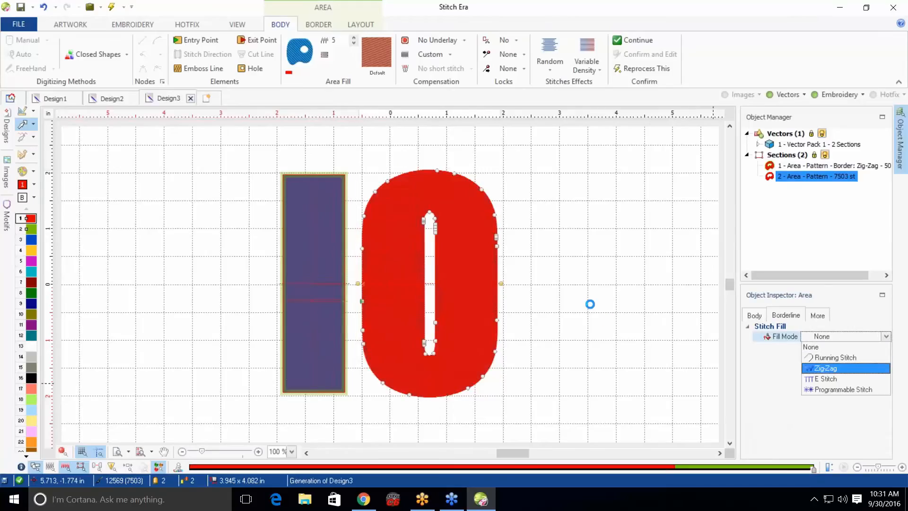
pyautogui.press('Escape')
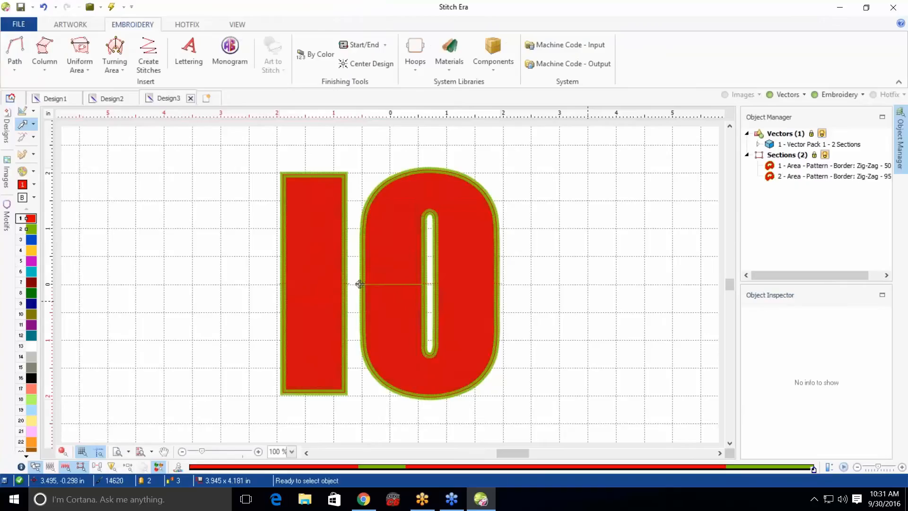
# Switch to the realistic stitch view and select all objects to review the bordered letters
pyautogui.click(63, 451)
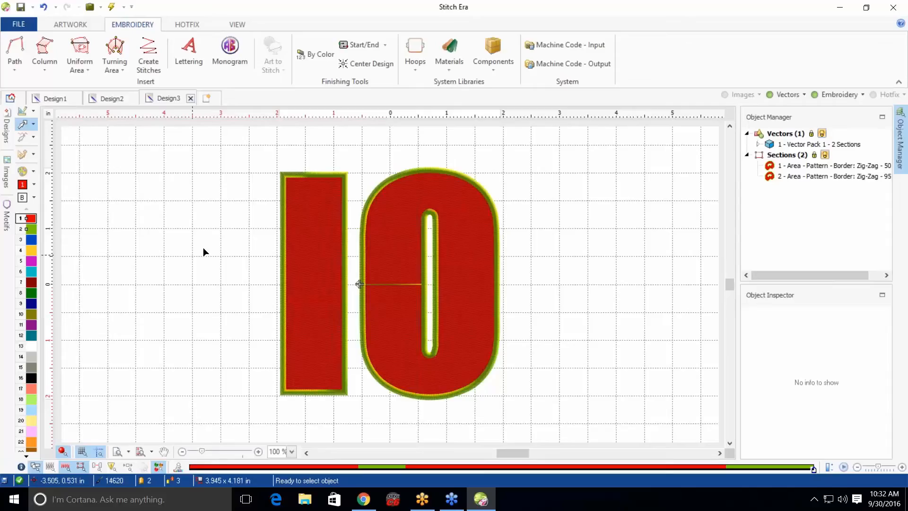
pyautogui.moveTo(259, 155); pyautogui.dragTo(517, 409)
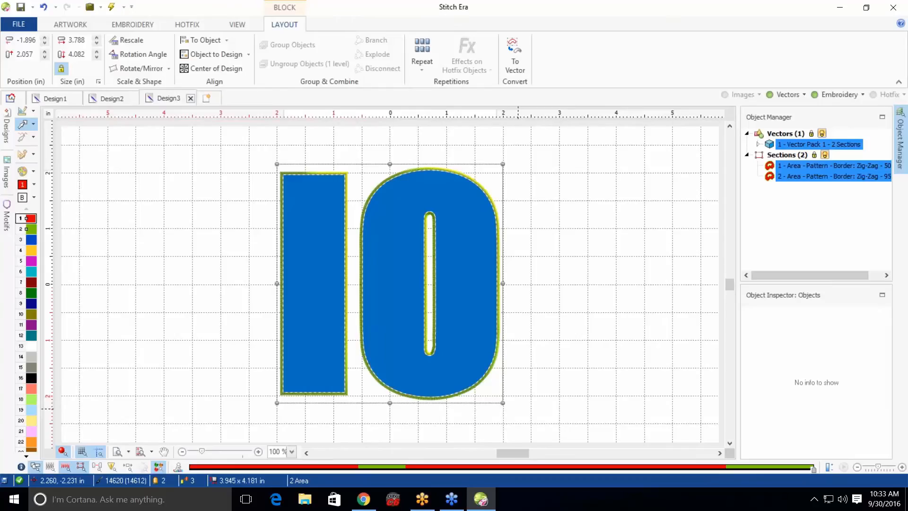
pyautogui.click(538, 402)
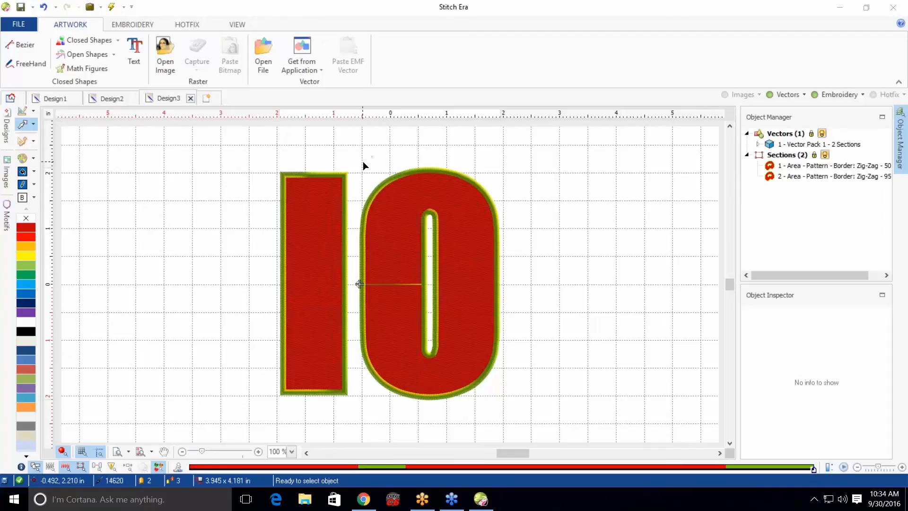
# Delete the O embroidery object and hide the vector layer
pyautogui.moveTo(356, 155); pyautogui.dragTo(519, 418)
pyautogui.press('Delete')
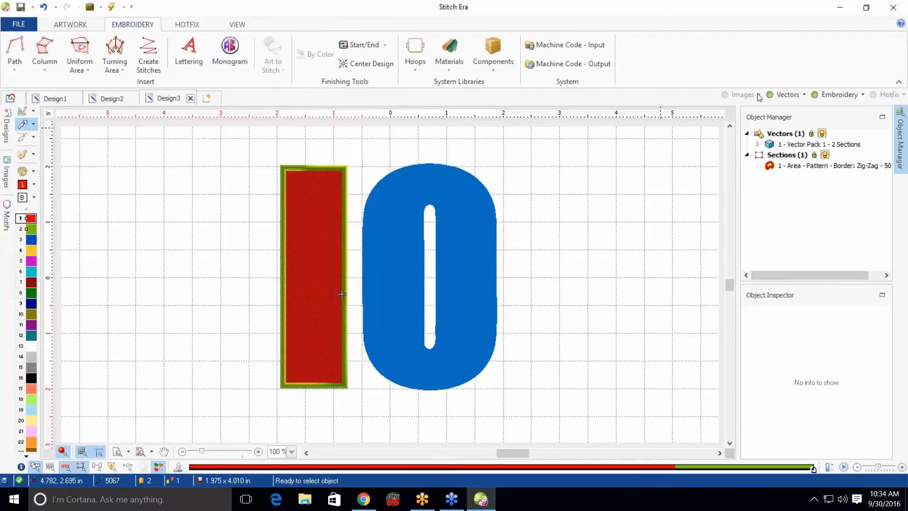
pyautogui.click(776, 95)
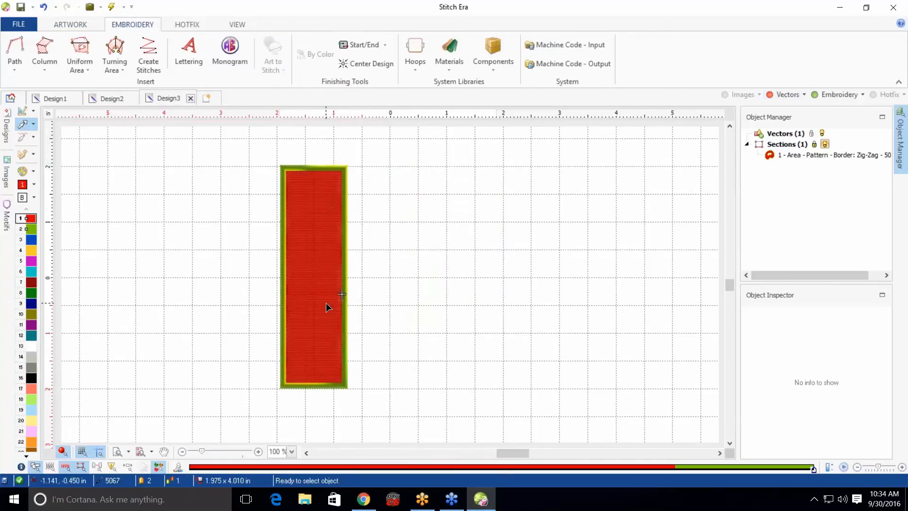
# Start saving the design under a new name and create a folder named GReek Letters on the Desktop
pyautogui.click(16, 24)
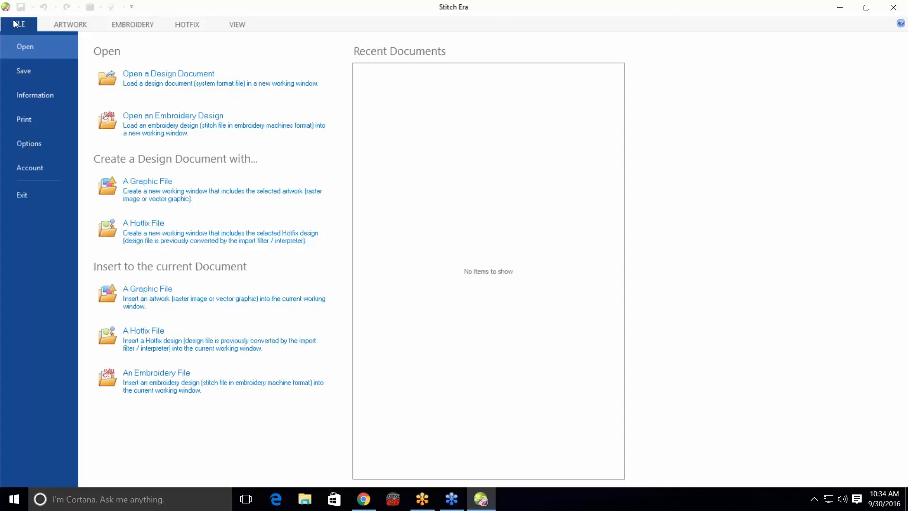
pyautogui.click(31, 74)
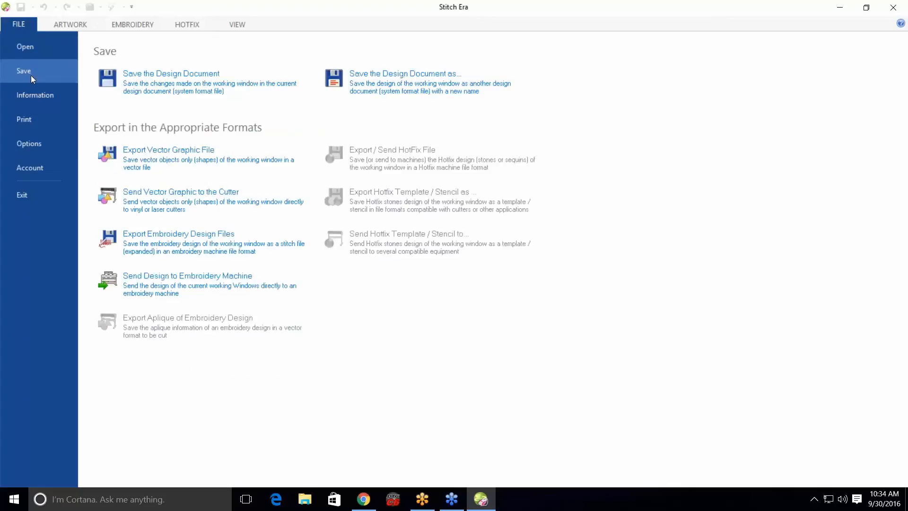
pyautogui.click(406, 88)
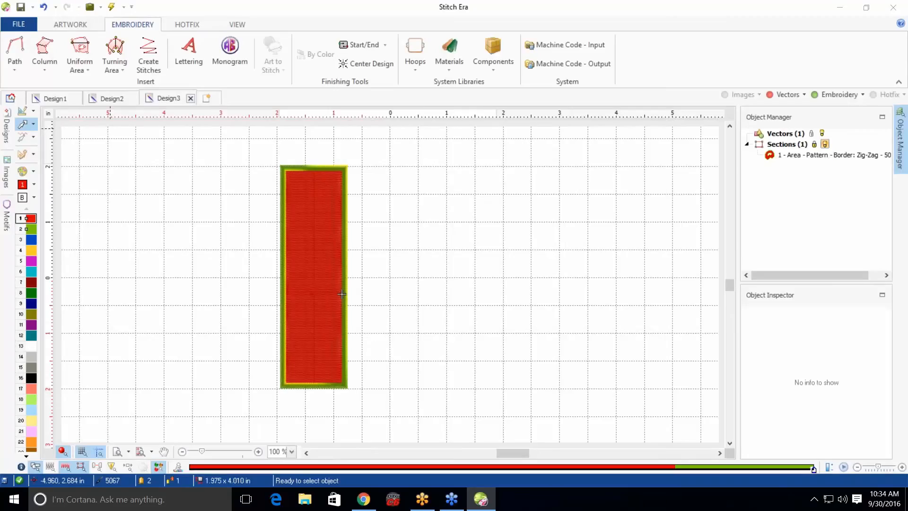
pyautogui.hotkey('ctrl', 's')
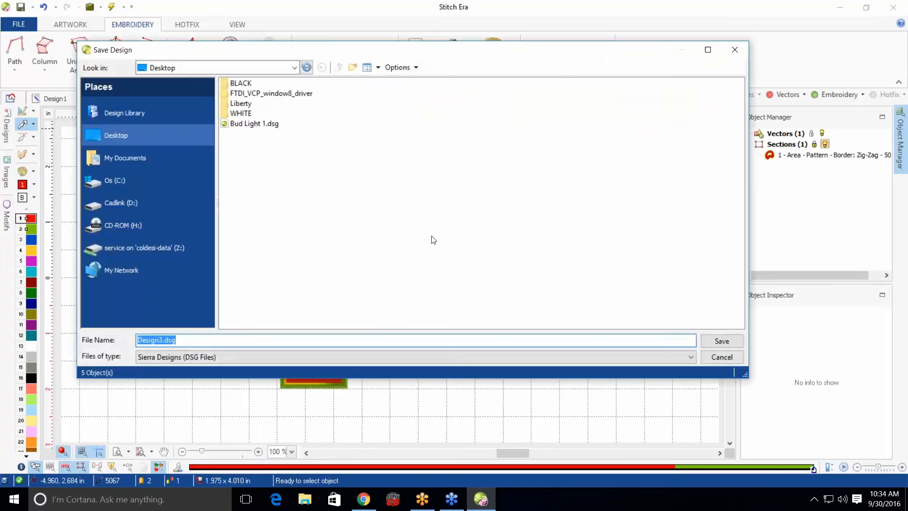
pyautogui.click(127, 146)
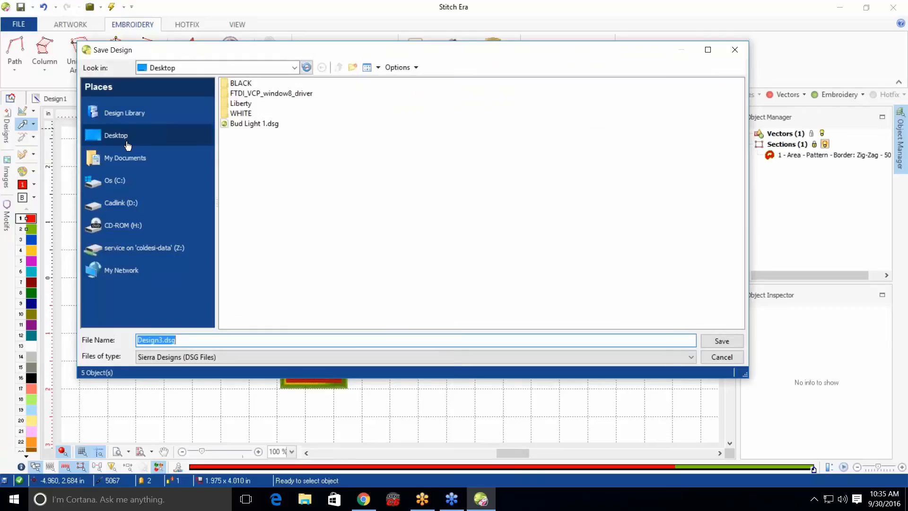
pyautogui.click(352, 71)
pyautogui.write('GR')
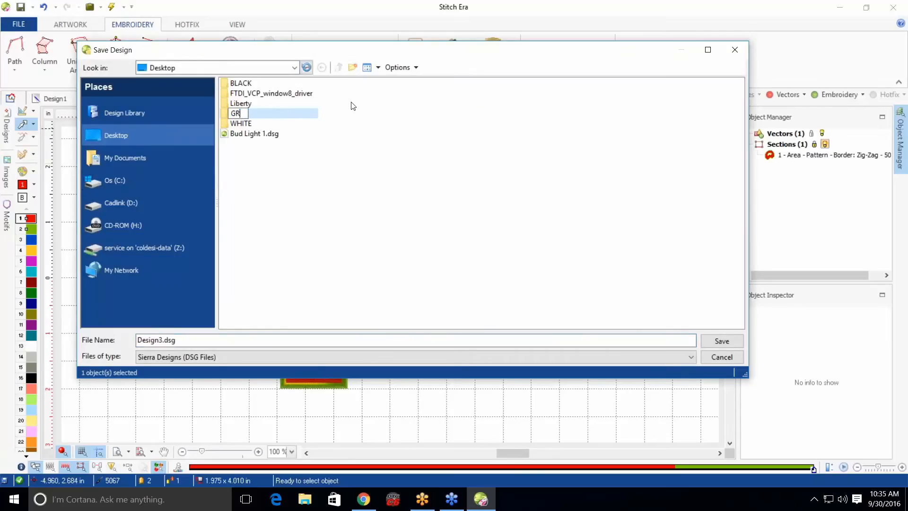
pyautogui.write('eek Letters')
pyautogui.press('Return')
# Rename the new folder to Greek Letters
pyautogui.click(240, 117)
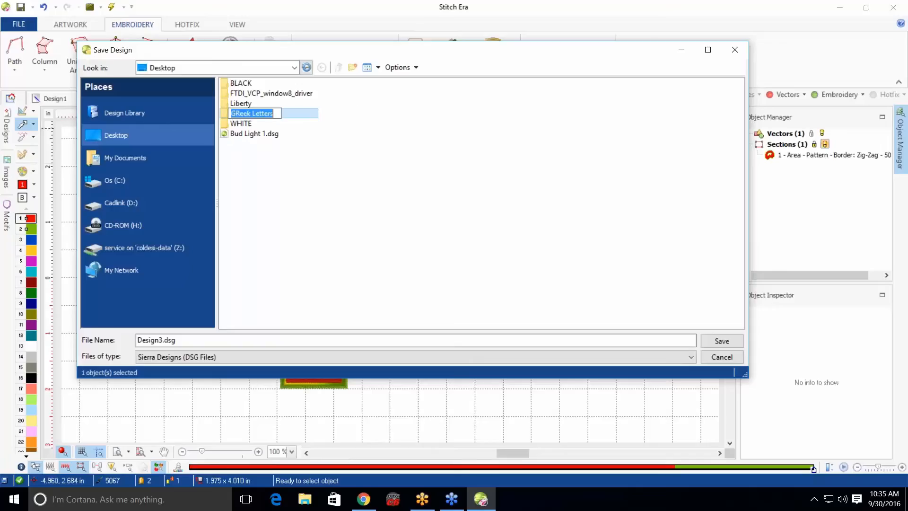
pyautogui.click(238, 114)
pyautogui.press('BackSpace')
pyautogui.write('r')
pyautogui.press('Return')
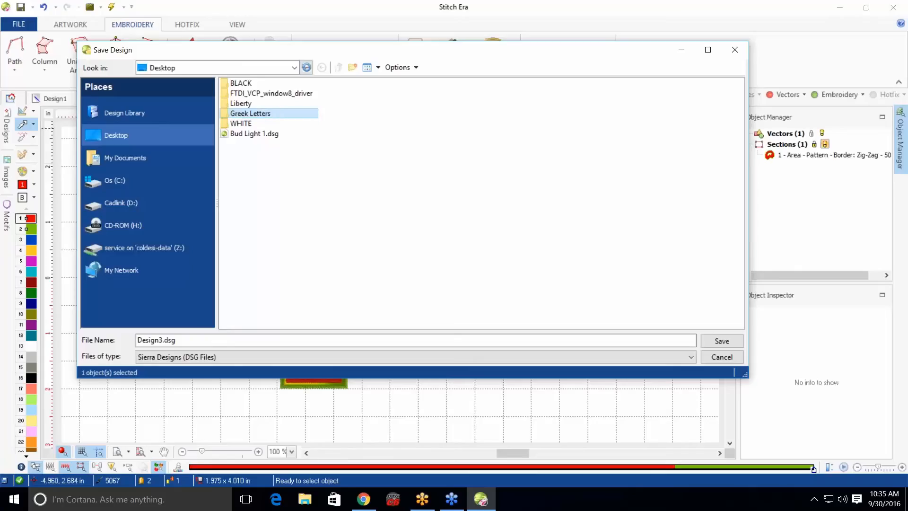
# Inside Greek Letters, create a subfolder named I and open it
pyautogui.doubleClick(238, 115)
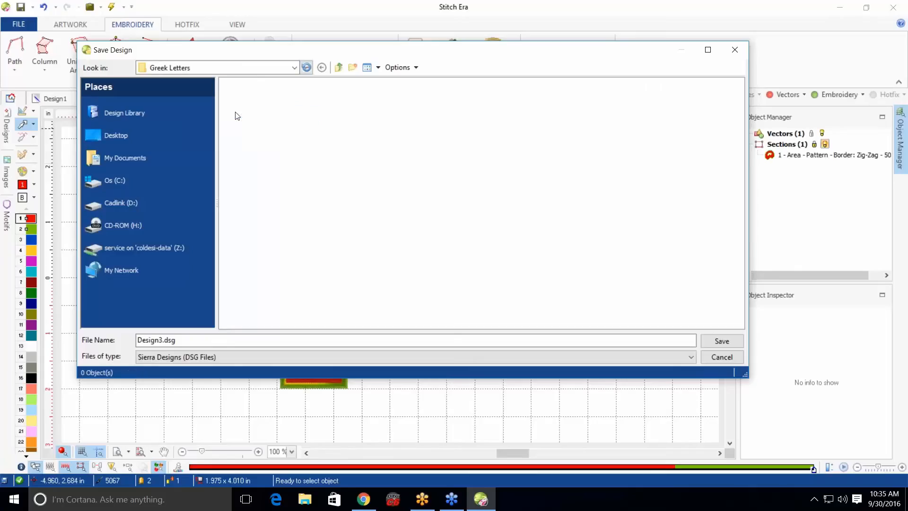
pyautogui.click(352, 67)
pyautogui.press('BackSpace')
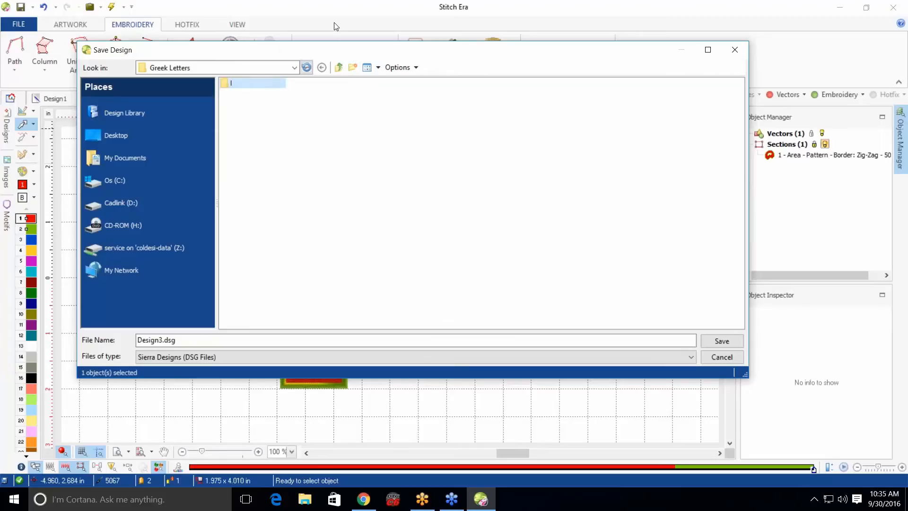
pyautogui.doubleClick(253, 85)
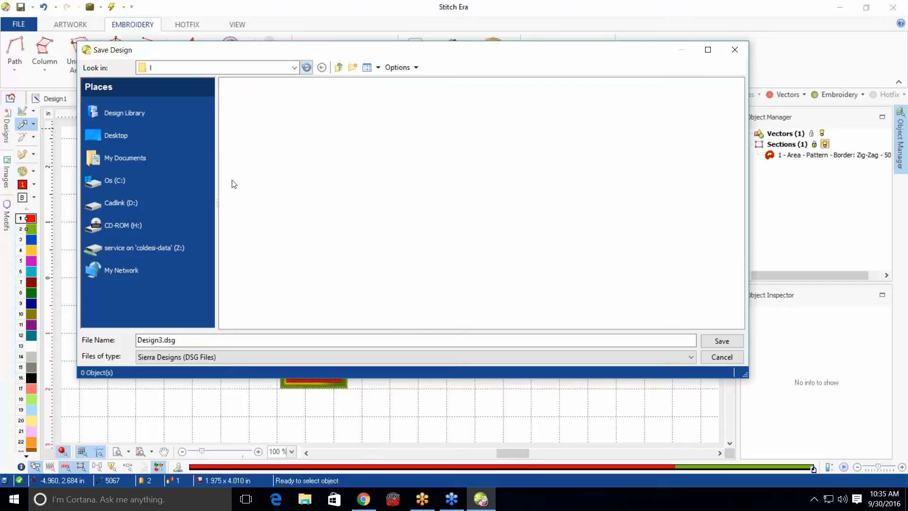
# Save the design as I.dsg in the I folder
pyautogui.click(165, 341)
pyautogui.press('BackSpace')
pyautogui.press('BackSpace')
pyautogui.press('BackSpace')
pyautogui.press('BackSpace')
pyautogui.press('BackSpace')
pyautogui.press('BackSpace')
pyautogui.press('BackSpace')
pyautogui.press('BackSpace')
pyautogui.press('BackSpace')
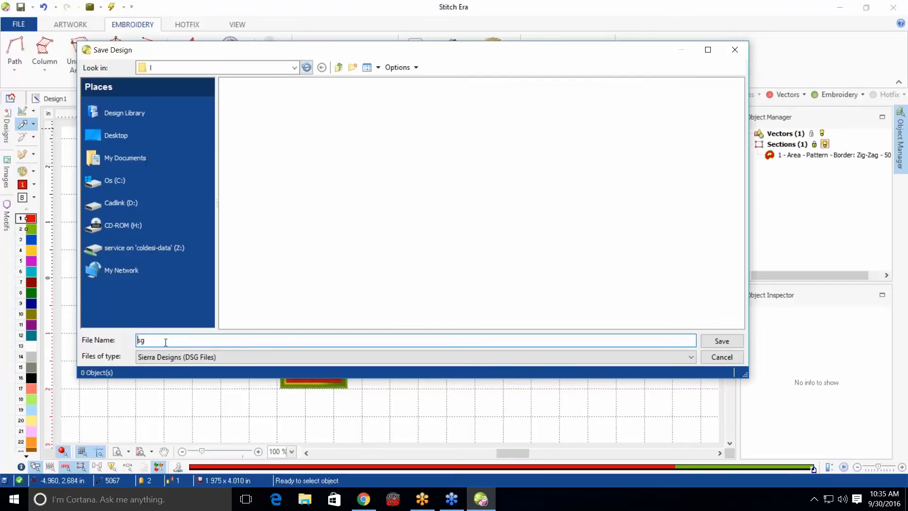
pyautogui.press('Delete')
pyautogui.press('Delete')
pyautogui.click(716, 342)
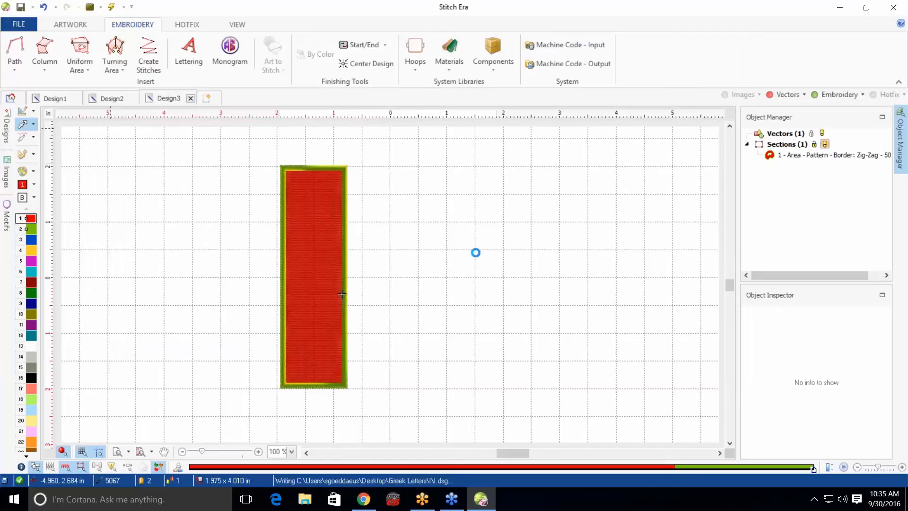
# Delete the I object and paste the O object into the design
pyautogui.moveTo(243, 154); pyautogui.dragTo(390, 420)
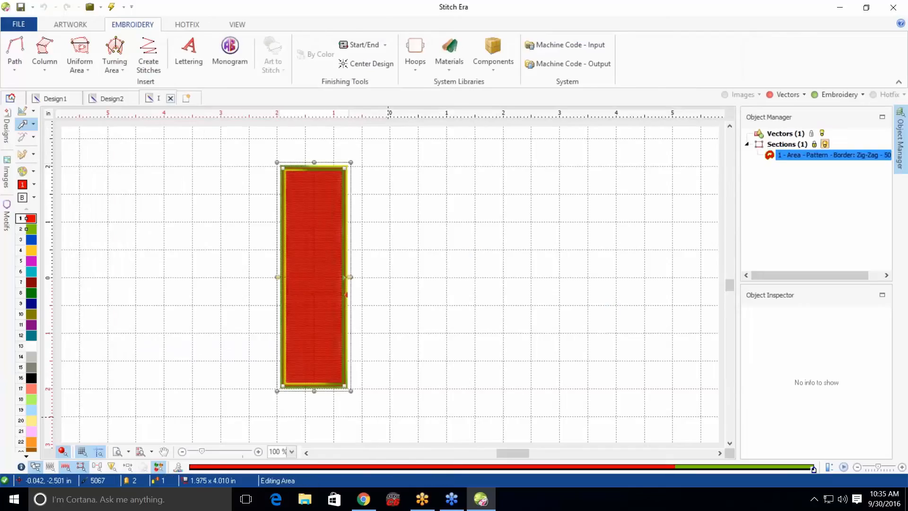
pyautogui.press('Delete')
pyautogui.hotkey('ctrl', 'v')
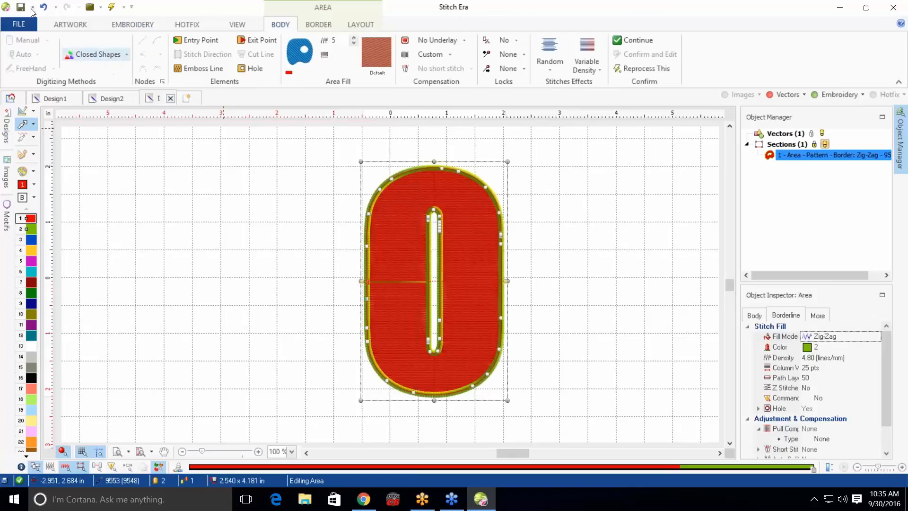
# Open Save Design As and navigate to the Greek Letters folder on the Desktop
pyautogui.click(19, 29)
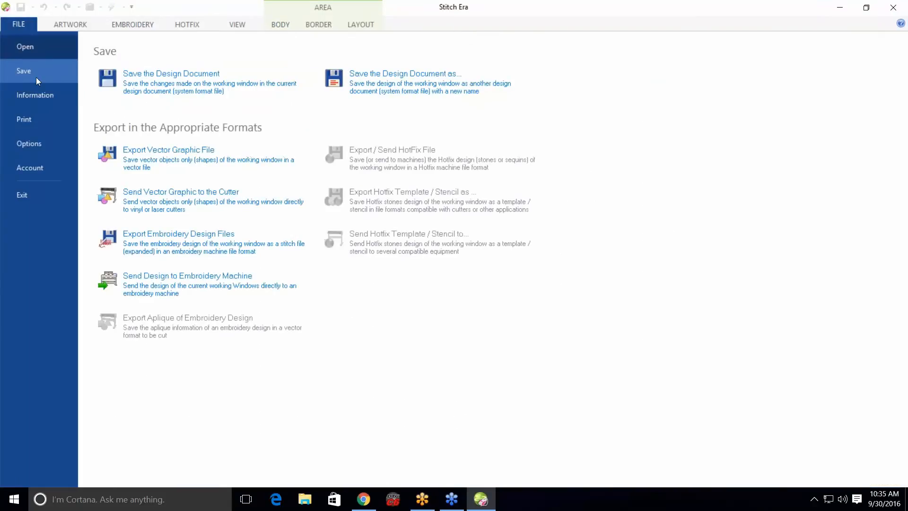
pyautogui.click(410, 82)
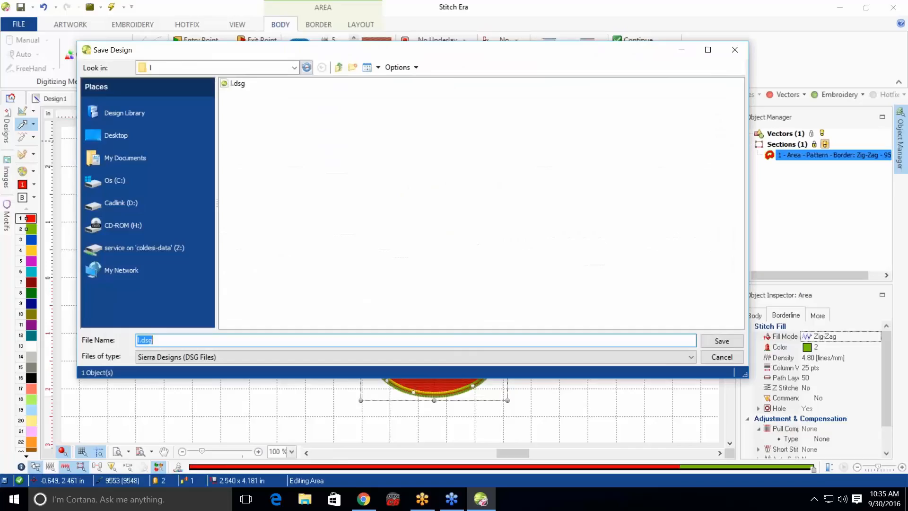
pyautogui.click(291, 66)
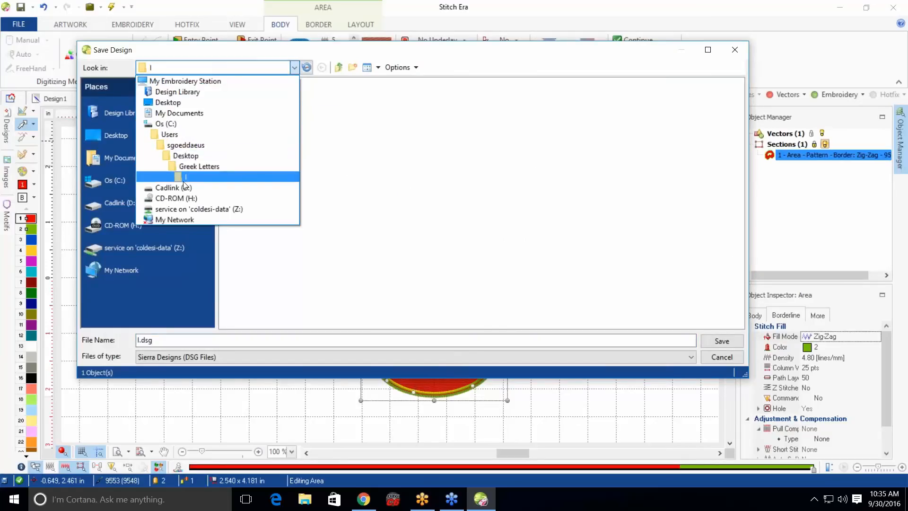
pyautogui.click(193, 168)
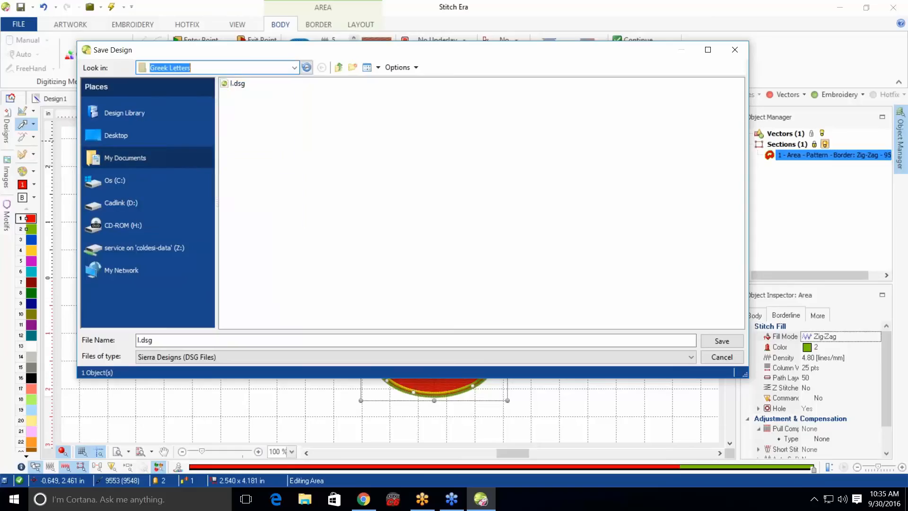
pyautogui.click(339, 67)
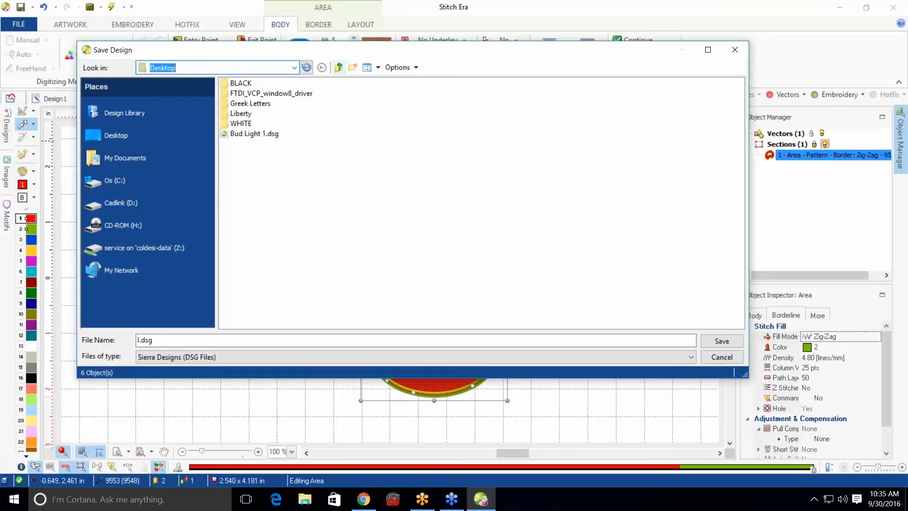
pyautogui.click(267, 104)
pyautogui.doubleClick(268, 105)
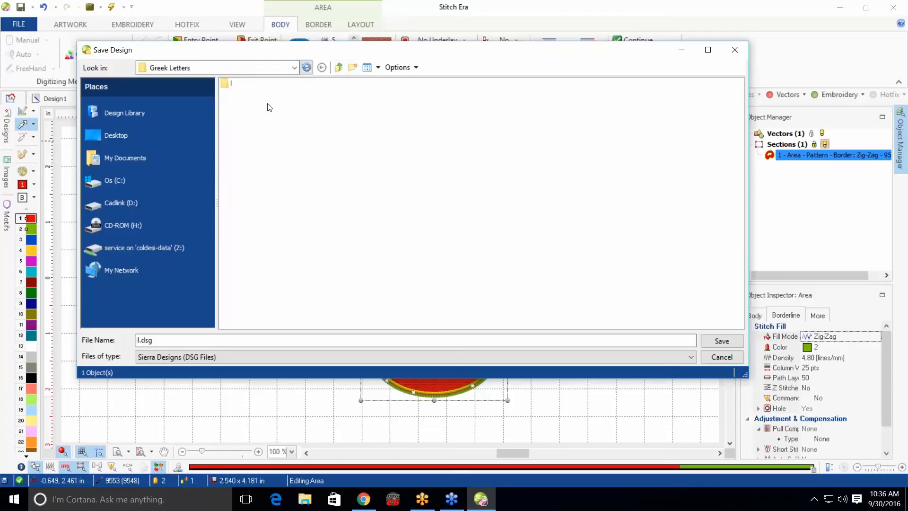
# Inside Greek Letters, create a subfolder named O and open it
pyautogui.click(353, 68)
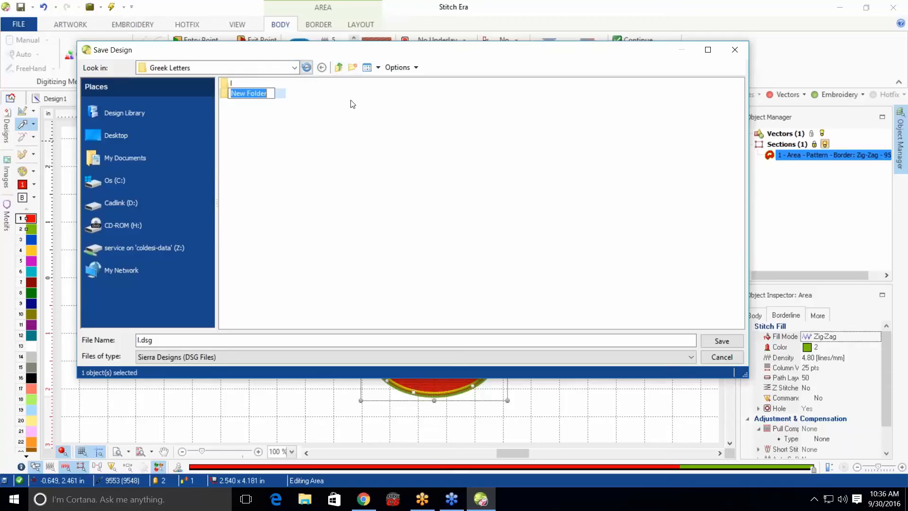
pyautogui.write('O')
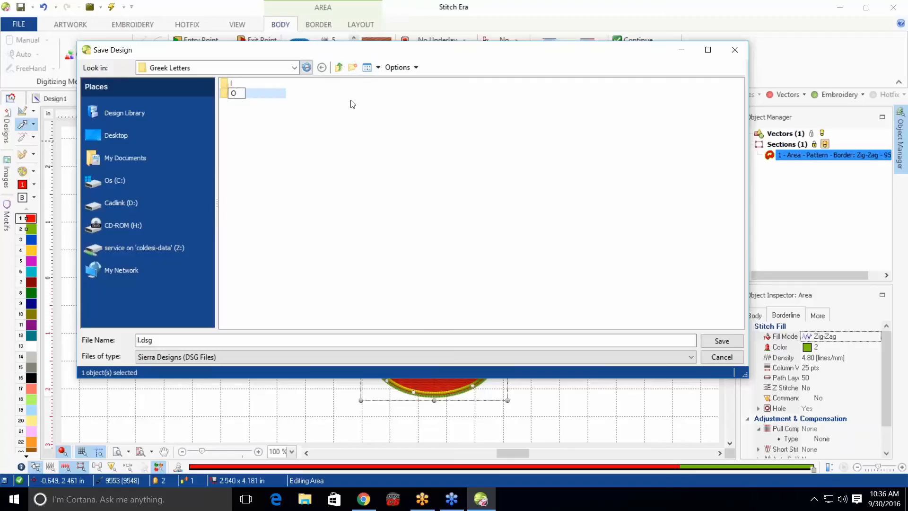
pyautogui.press('Return')
pyautogui.doubleClick(235, 94)
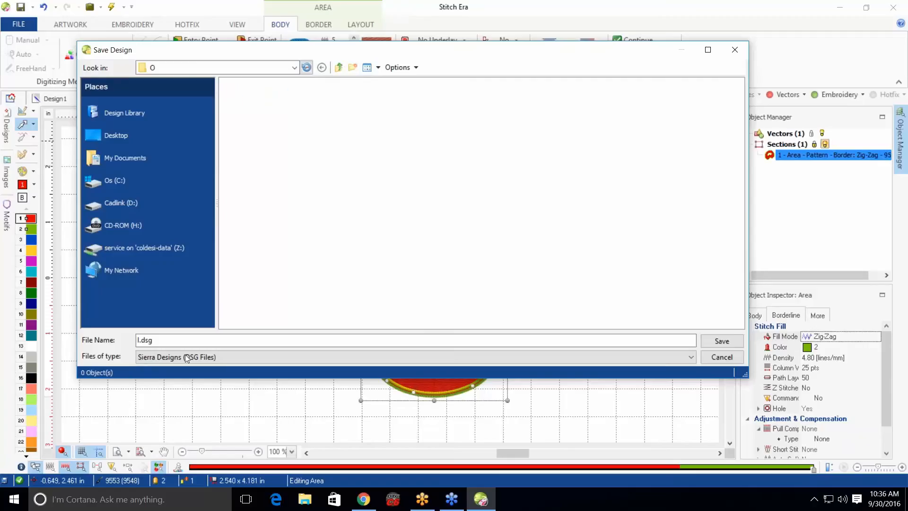
# Save the design as O.dsg in the O folder
pyautogui.click(140, 339)
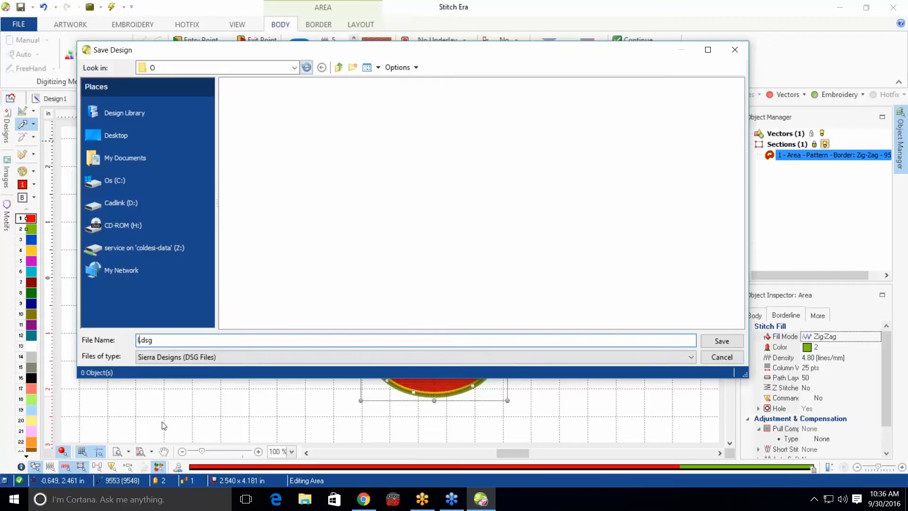
pyautogui.write('o')
pyautogui.press('BackSpace')
pyautogui.write('O')
pyautogui.click(722, 341)
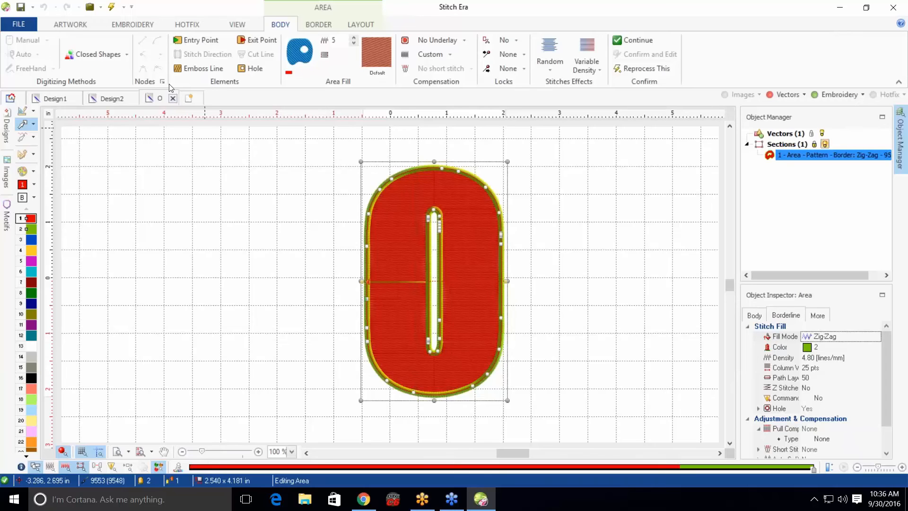
# Close the O design and insert the saved I design from the Greek Letters I folder into blank Design1
pyautogui.click(173, 100)
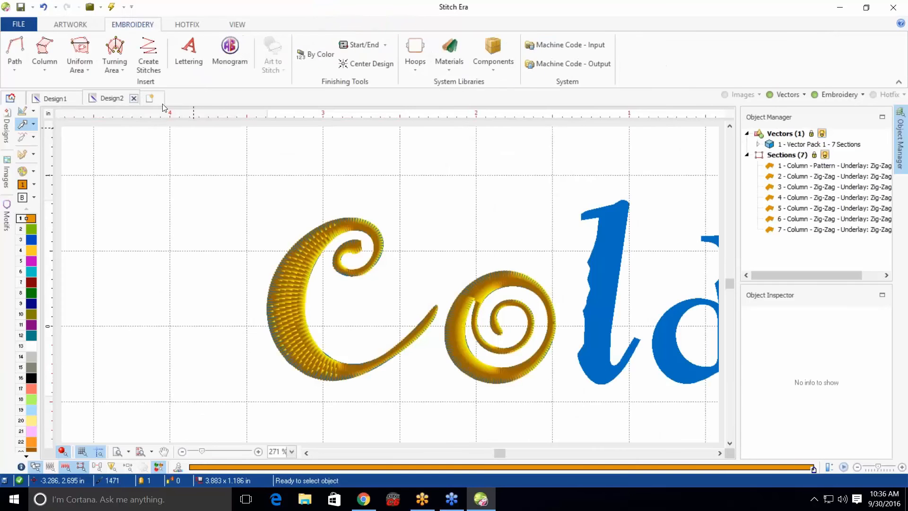
pyautogui.click(66, 100)
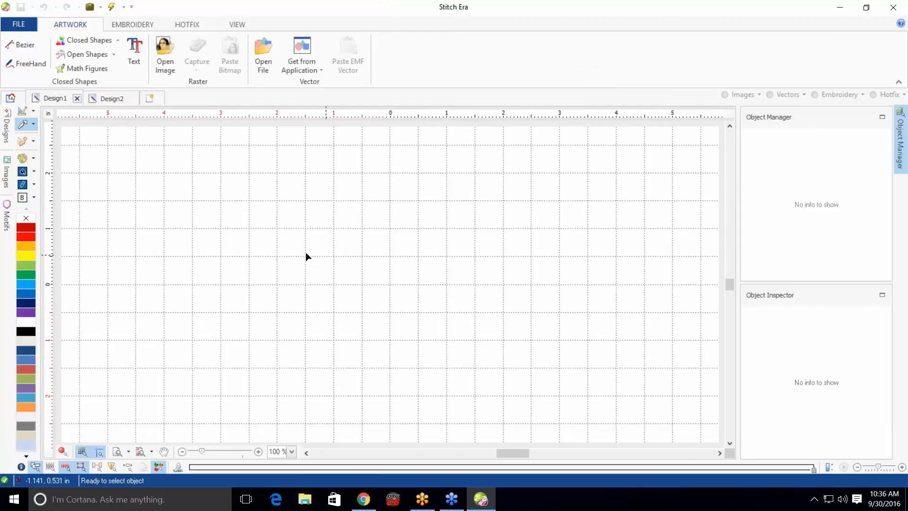
pyautogui.click(8, 134)
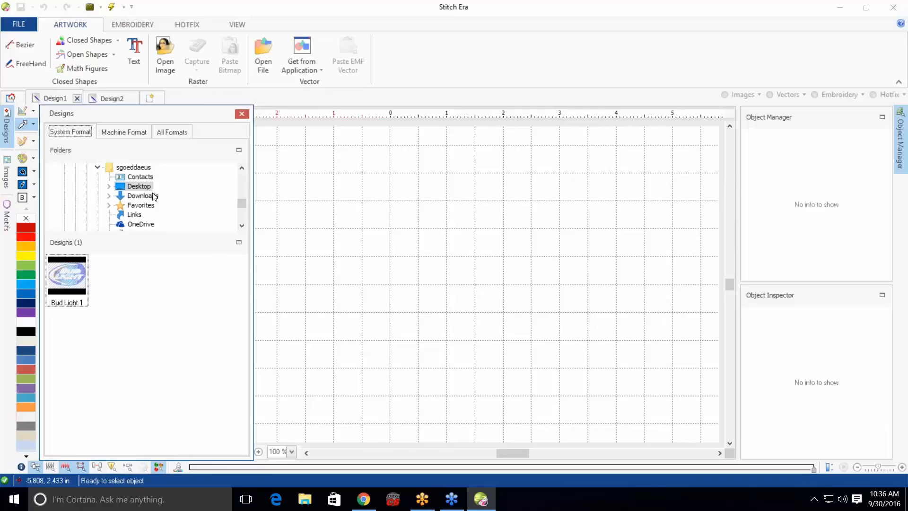
pyautogui.click(109, 187)
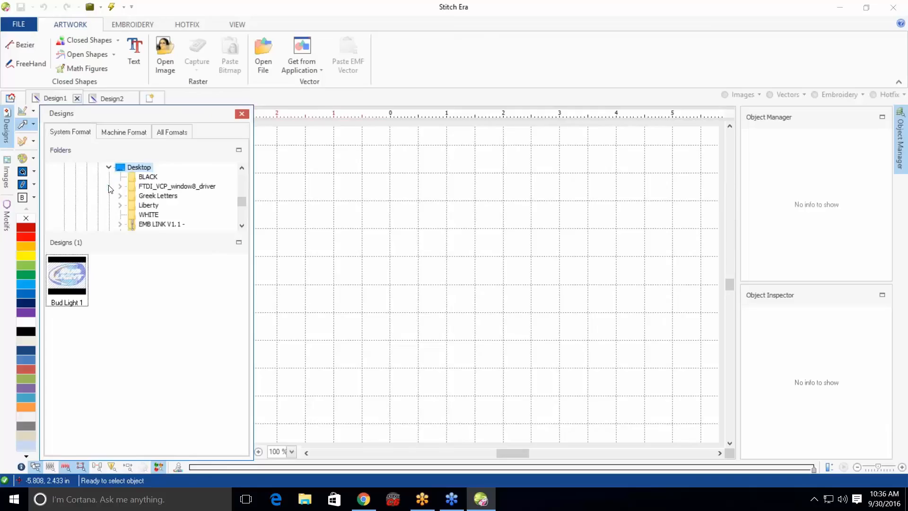
pyautogui.click(120, 196)
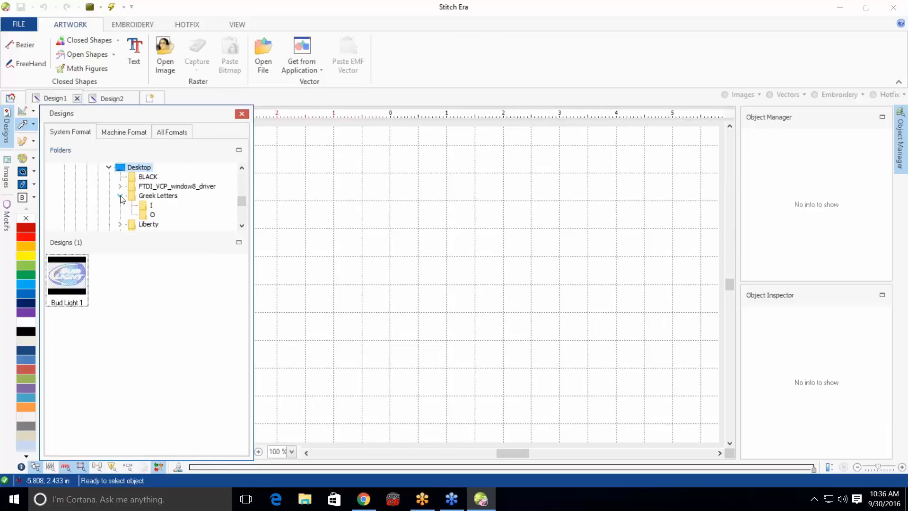
pyautogui.click(148, 196)
pyautogui.click(148, 206)
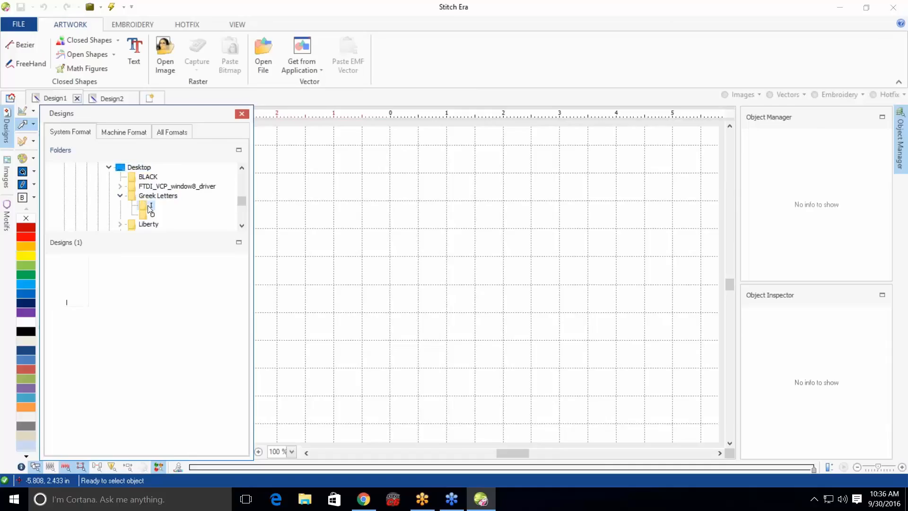
pyautogui.moveTo(72, 289); pyautogui.dragTo(369, 282)
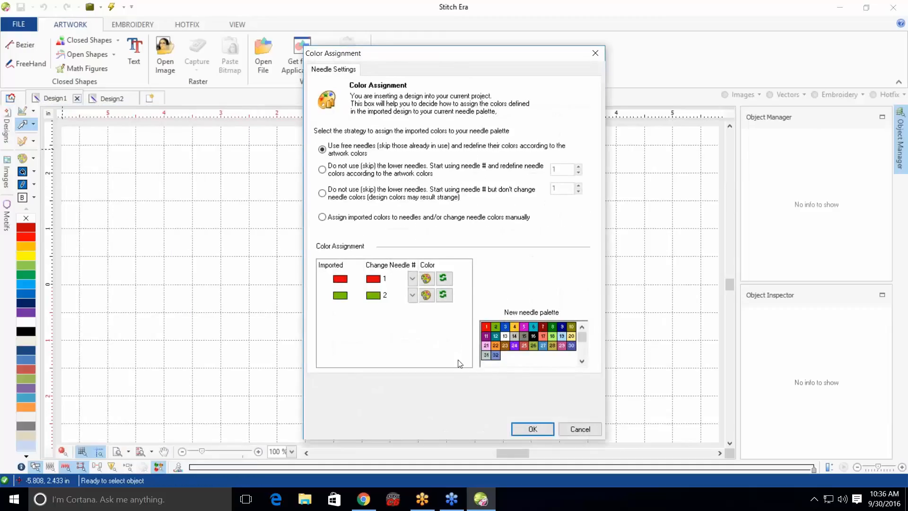
pyautogui.click(543, 429)
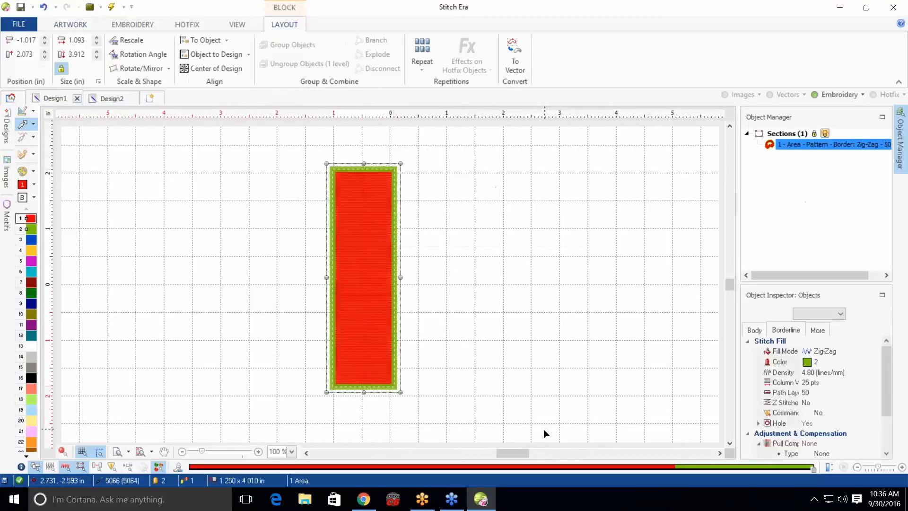
# Insert the saved O design from the Greek Letters O folder beside the I and nudge it into place
pyautogui.click(7, 137)
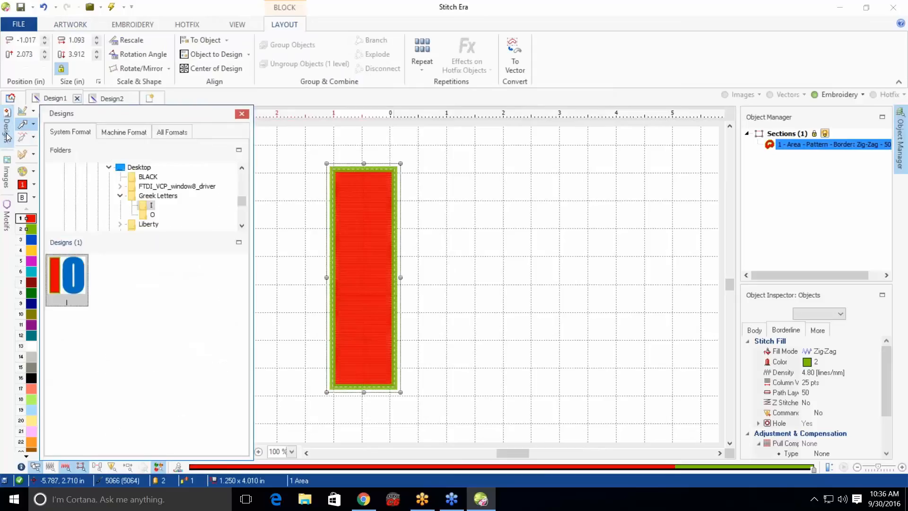
pyautogui.click(152, 214)
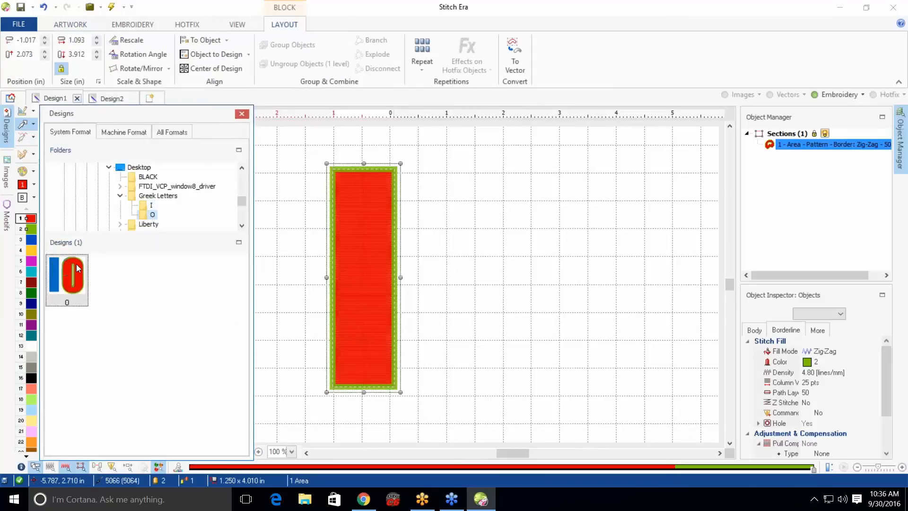
pyautogui.moveTo(76, 264); pyautogui.dragTo(390, 292)
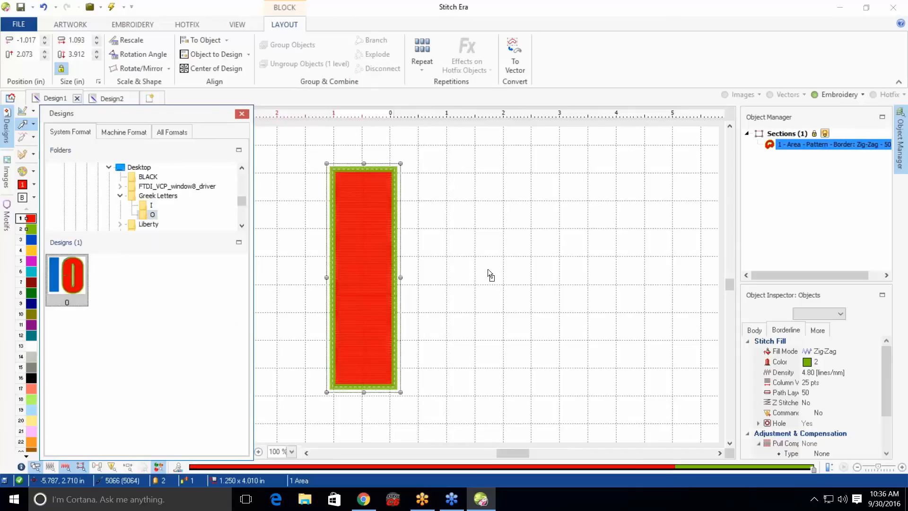
pyautogui.moveTo(487, 269); pyautogui.dragTo(487, 268)
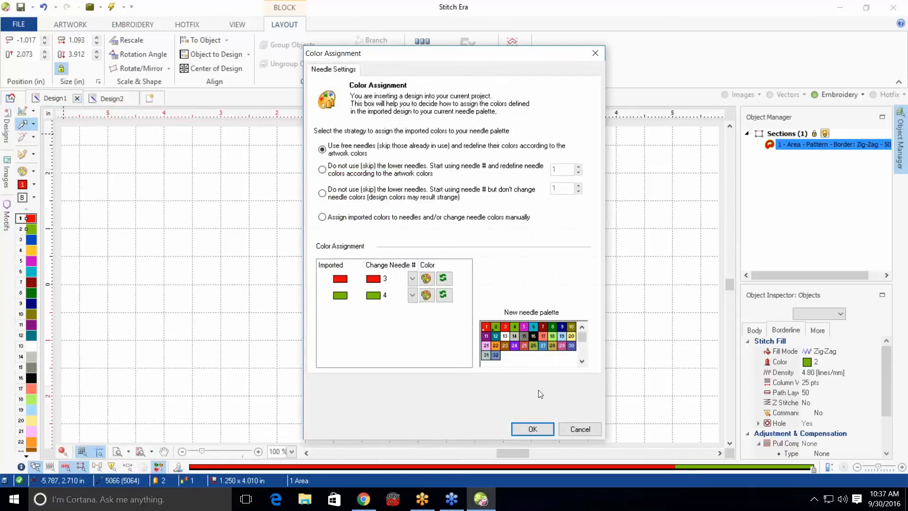
pyautogui.click(547, 433)
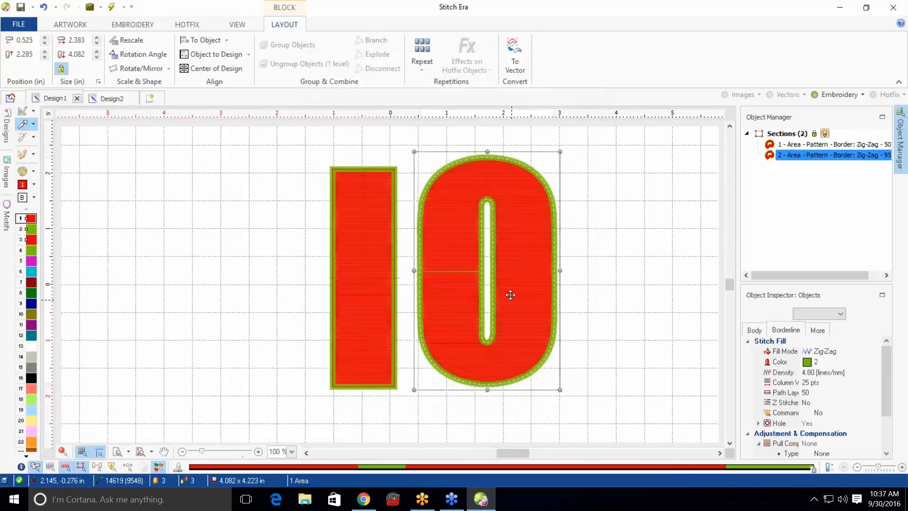
pyautogui.moveTo(510, 292); pyautogui.dragTo(500, 301)
pyautogui.click(671, 287)
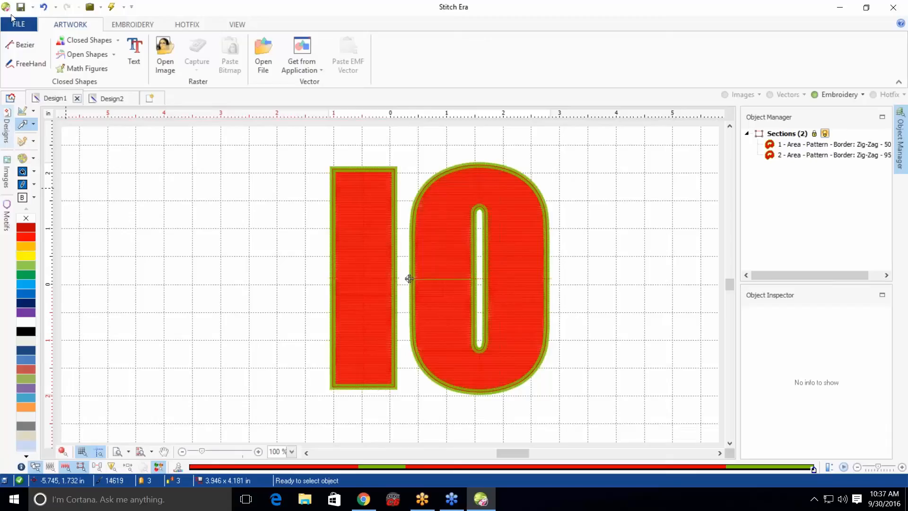
# Switch to the Design2 lettering and start a Column with Zig-Zag object
pyautogui.click(110, 98)
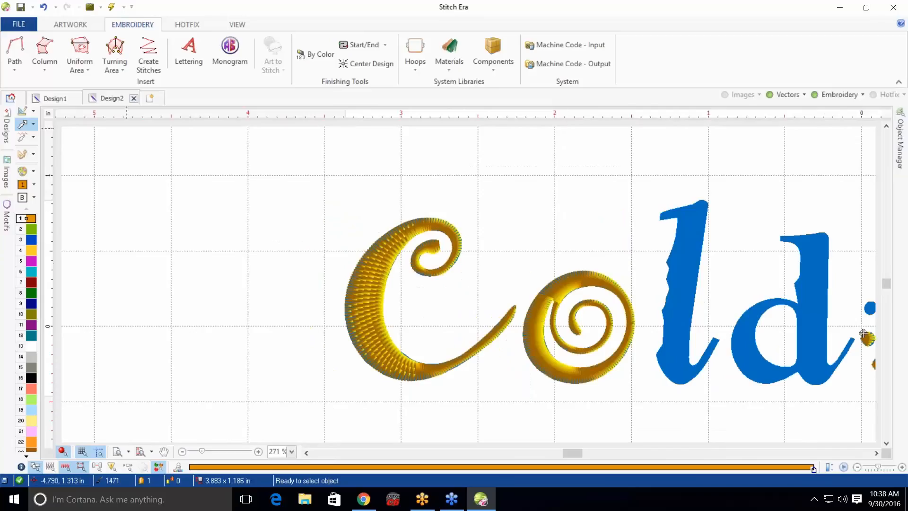
pyautogui.click(140, 451)
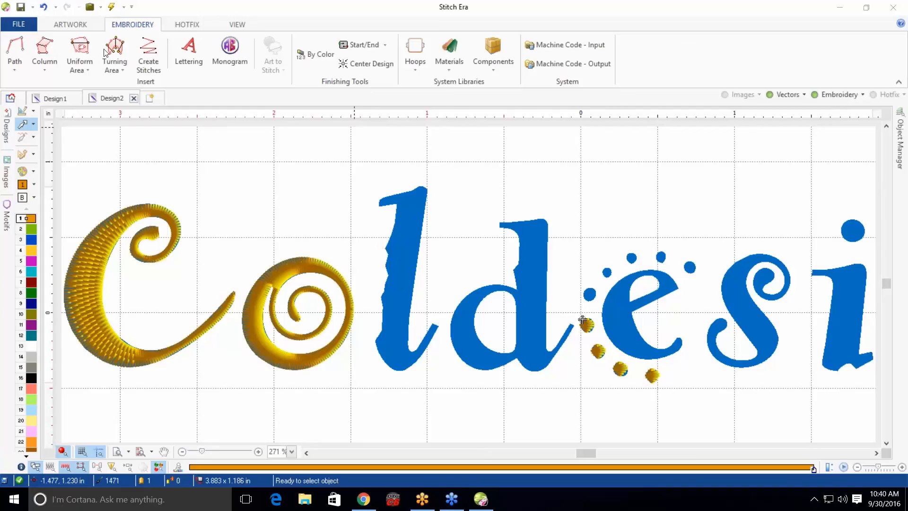
pyautogui.click(51, 66)
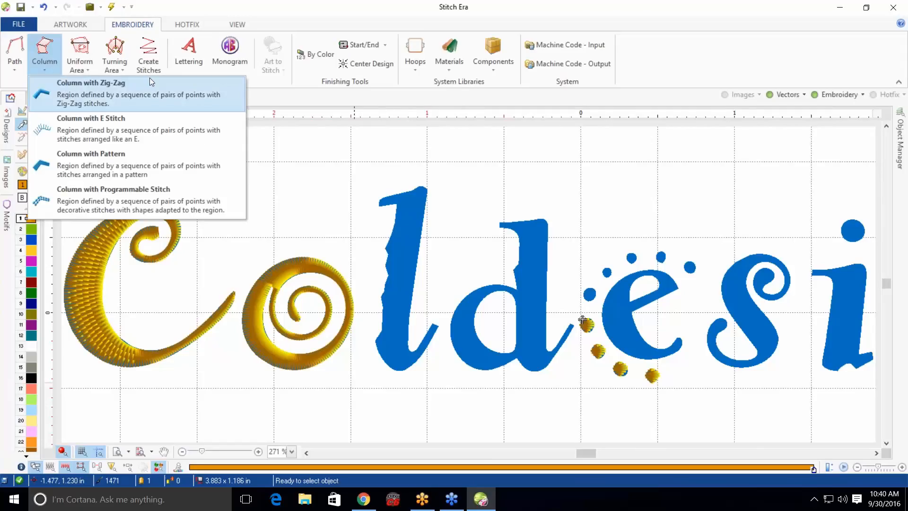
pyautogui.click(146, 86)
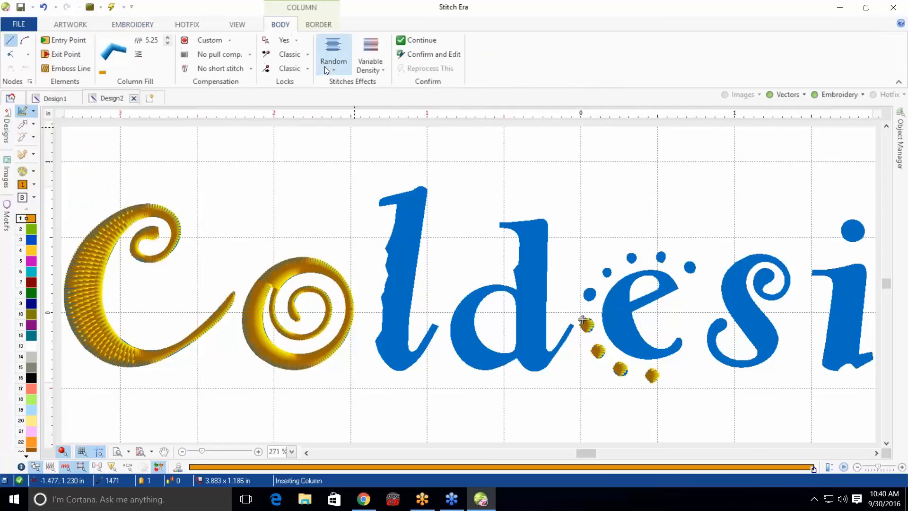
# Set the column's final lock option to None
pyautogui.click(298, 70)
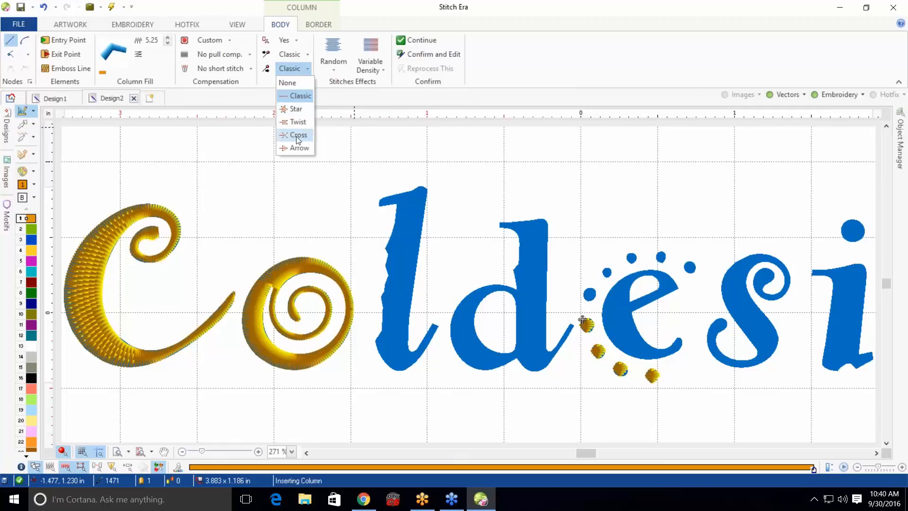
pyautogui.click(284, 83)
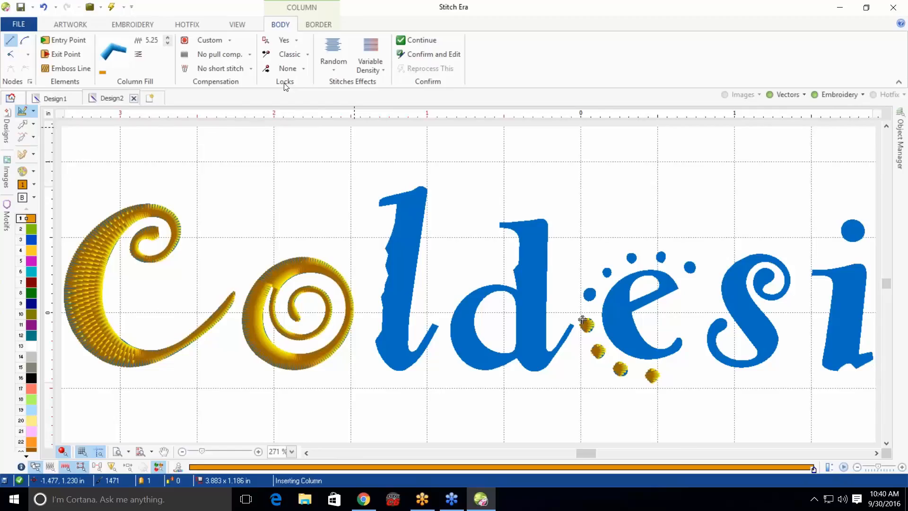
pyautogui.click(297, 69)
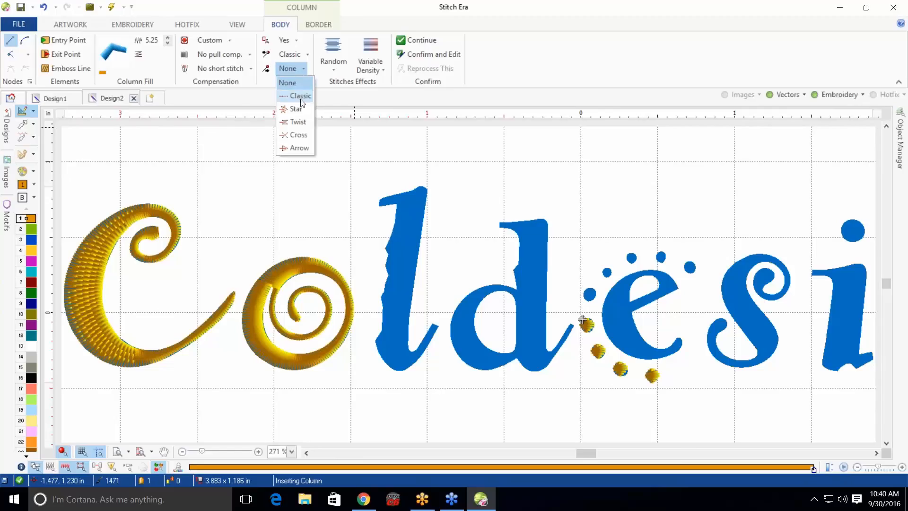